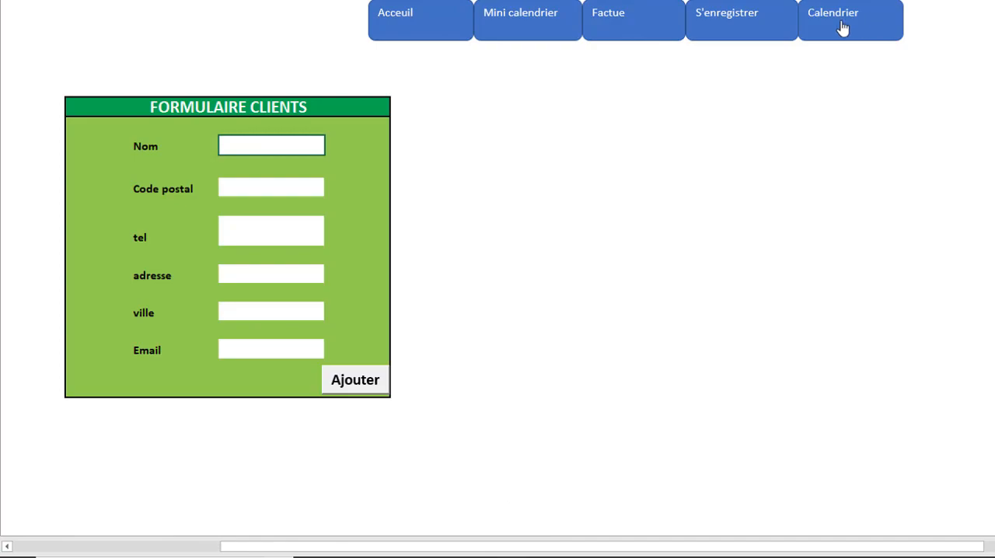
Step: Go to the annual calendar through the sheet's navigation bar and set its year to 2019
click(840, 21)
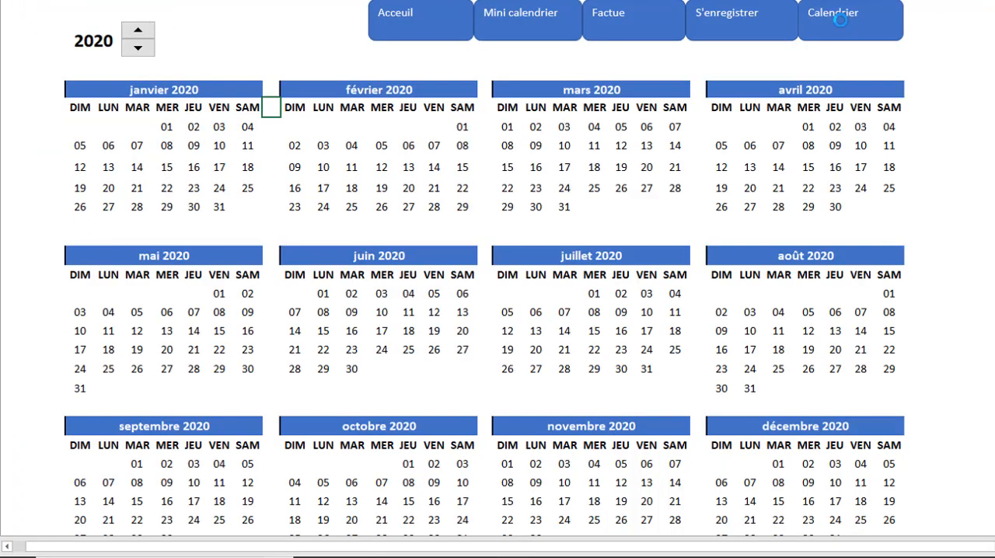
click(138, 48)
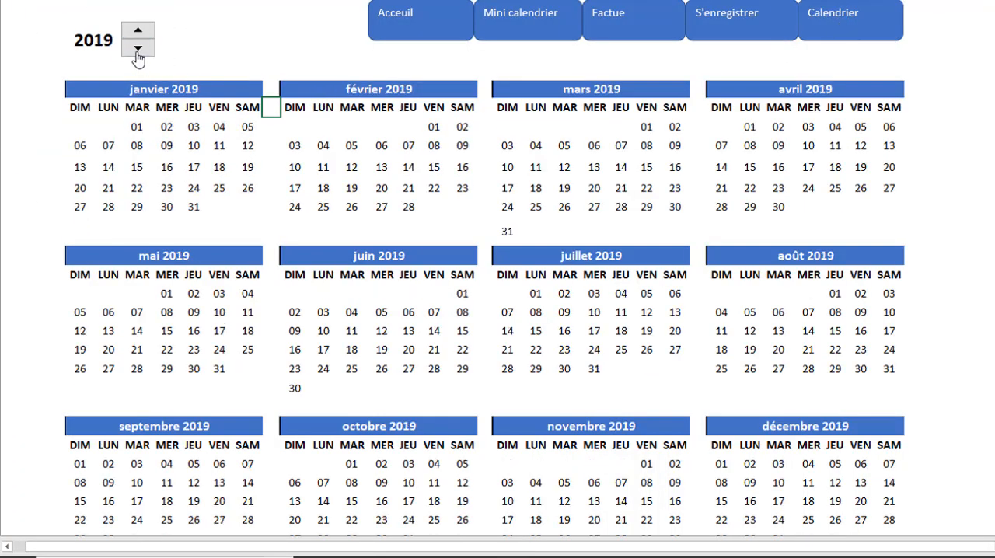
click(136, 49)
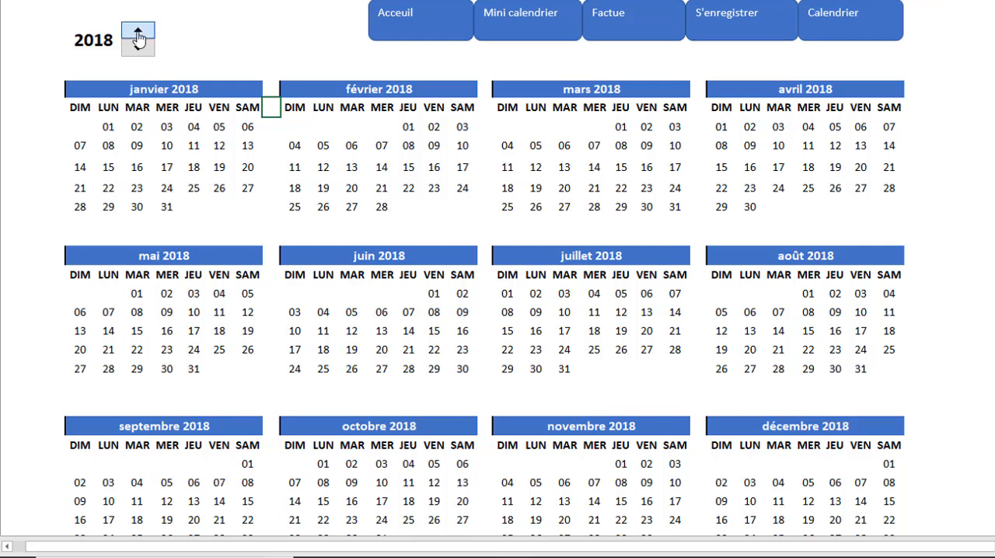
click(138, 35)
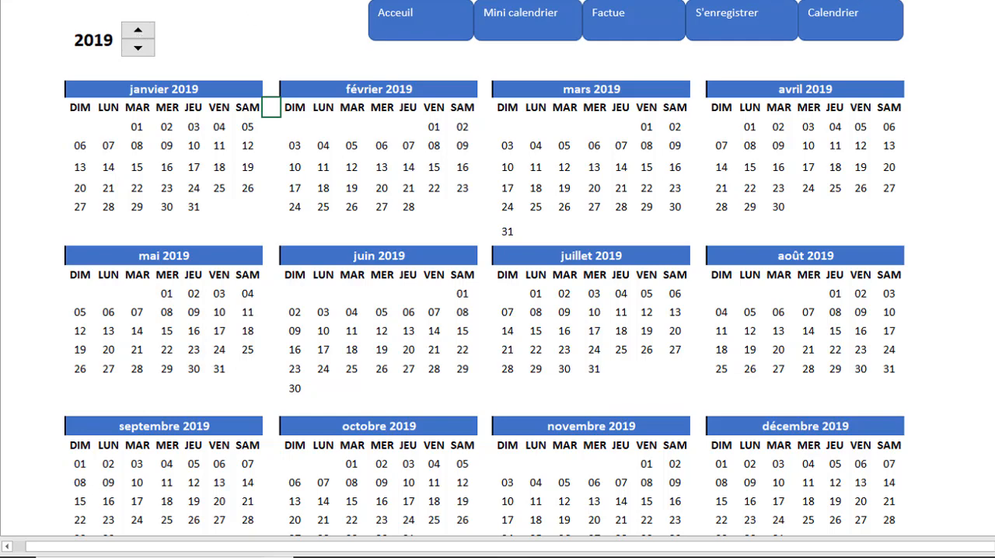
Step: Set the ribbon display option so that only the ribbon tabs are shown
click(964, 9)
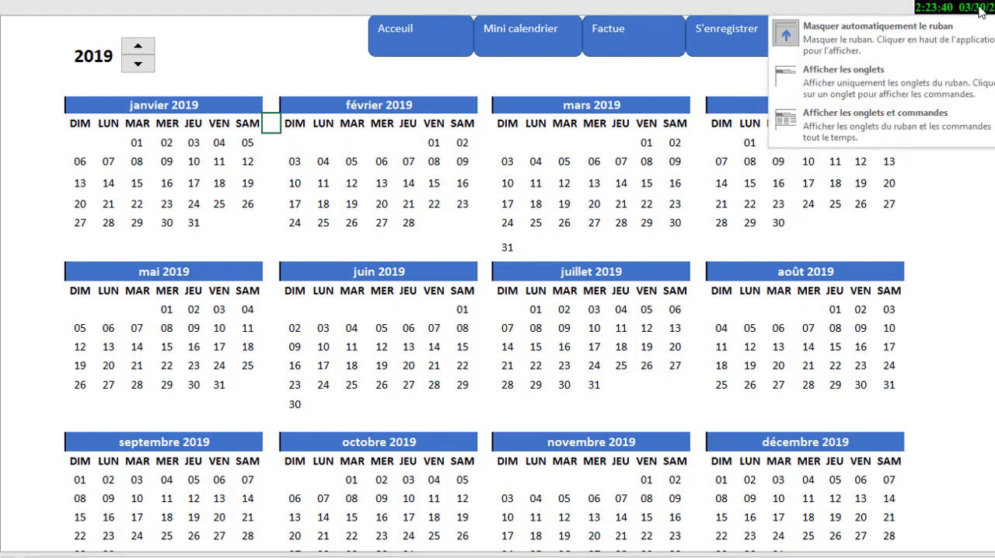
click(839, 87)
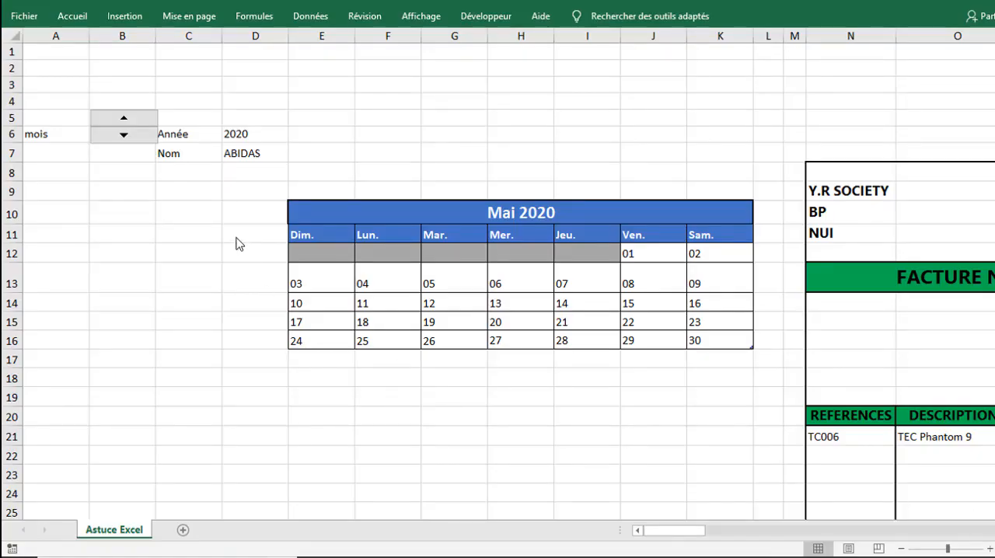
click(178, 291)
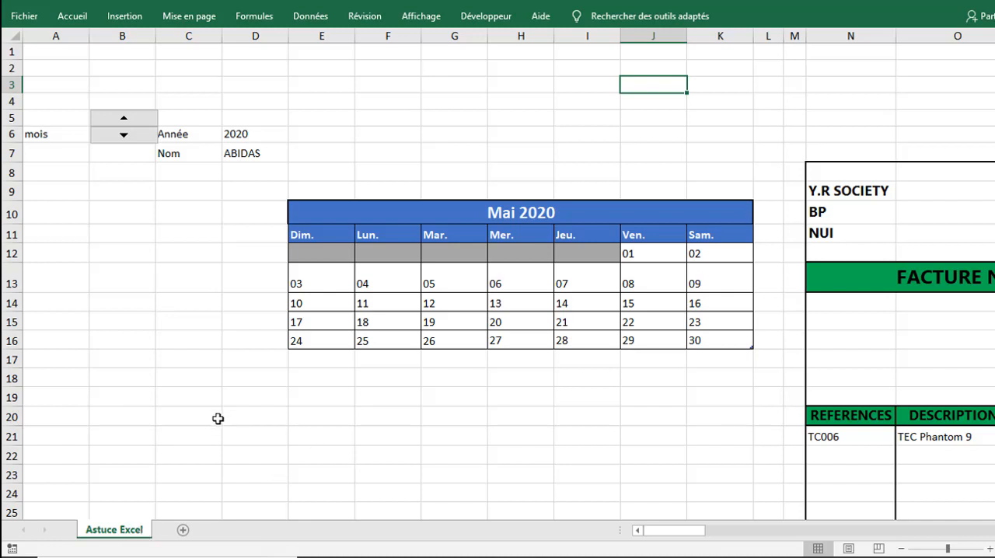
click(193, 305)
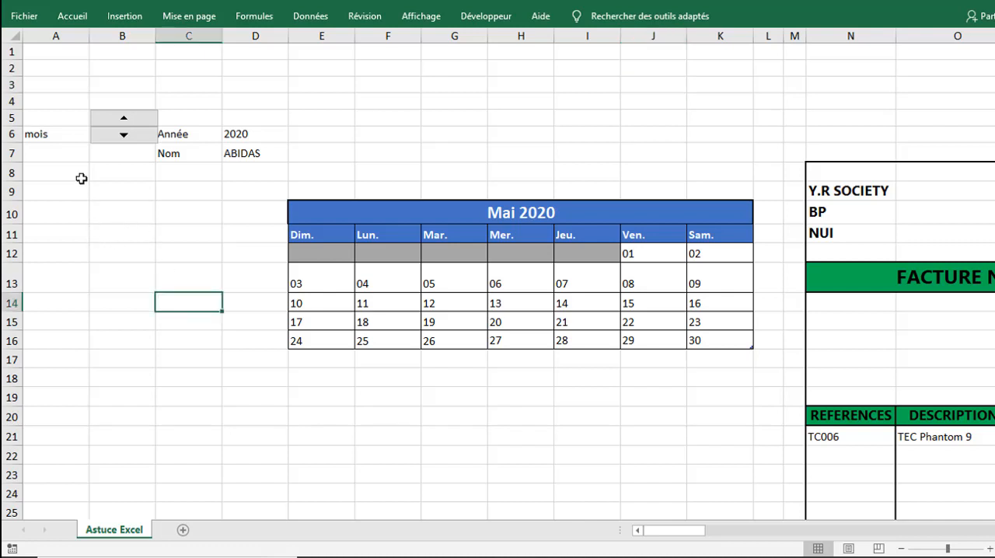
Step: Highlight columns A to K holding the mini calendar, and advance its month to Octobre 2020
drag(51, 36, 720, 89)
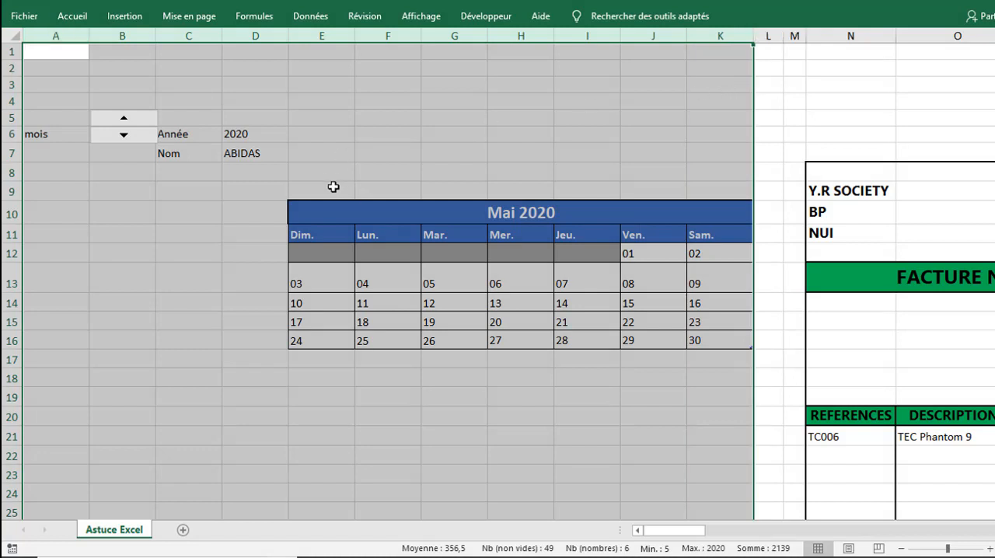
click(105, 211)
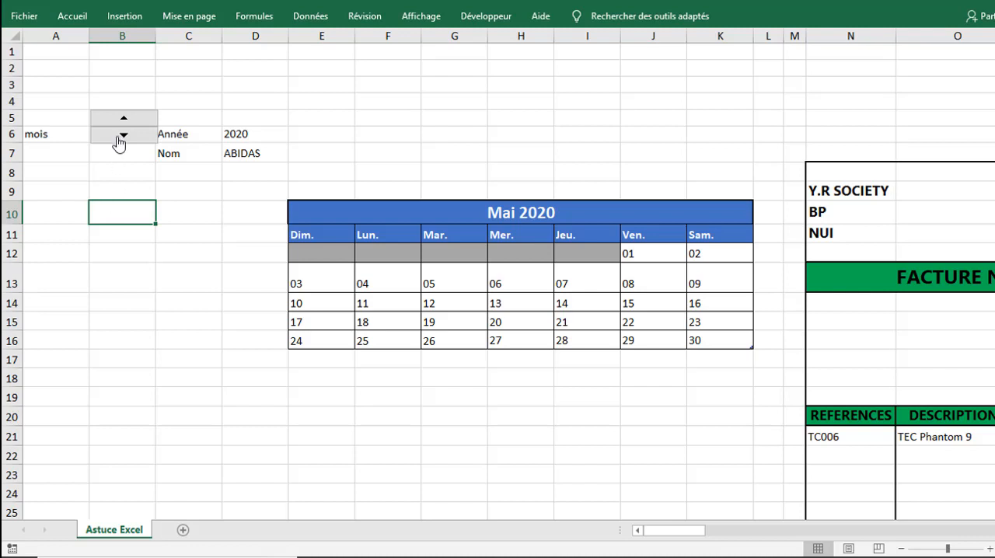
click(119, 139)
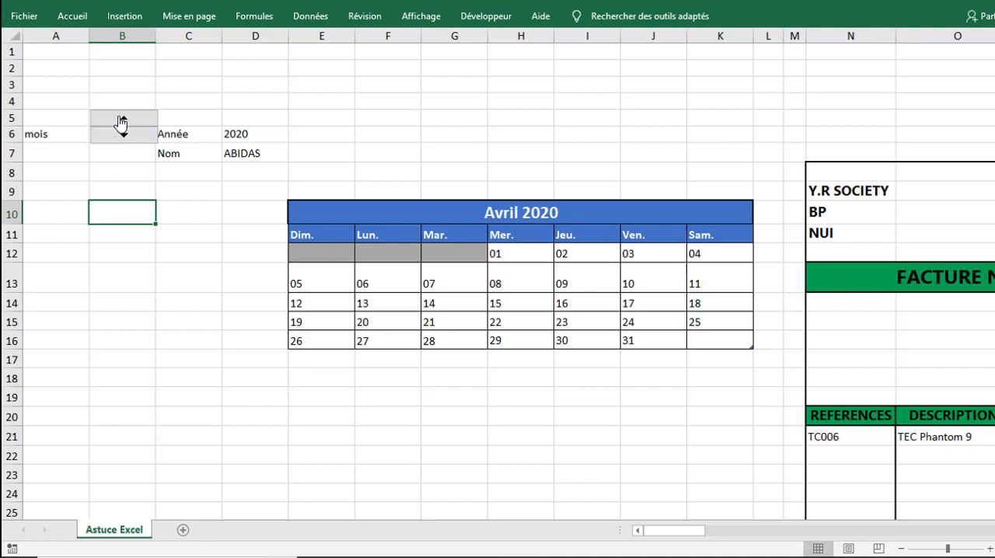
click(122, 120)
click(122, 121)
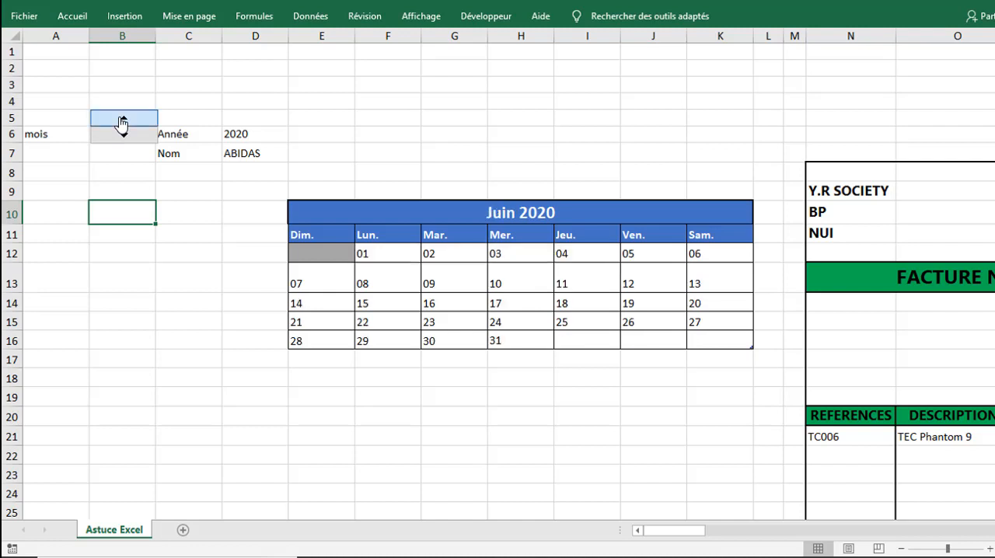
click(122, 120)
click(122, 120)
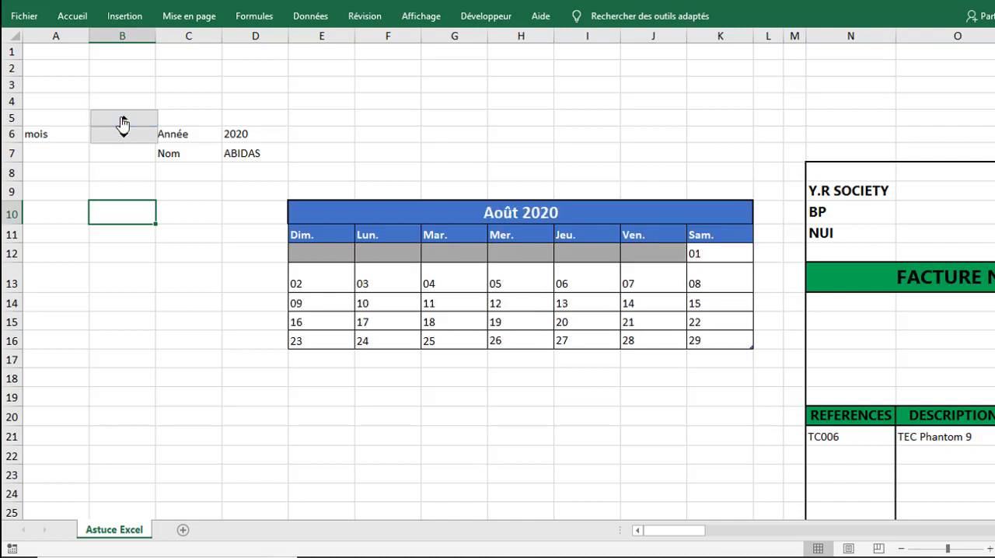
click(123, 121)
click(122, 121)
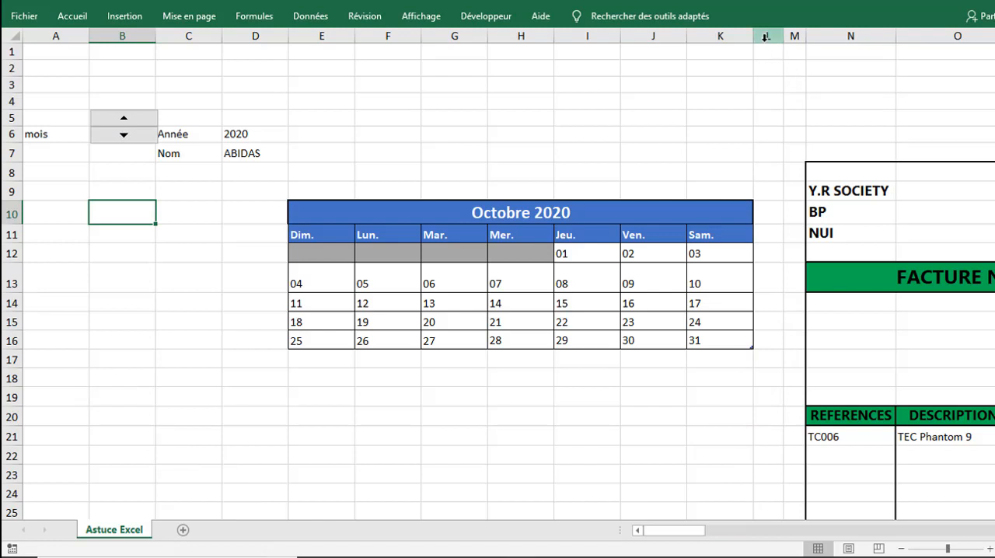
Step: Highlight the blank separator columns L and M, and examine the invoice with its client selection cell beside "Doit :"
drag(766, 37, 792, 37)
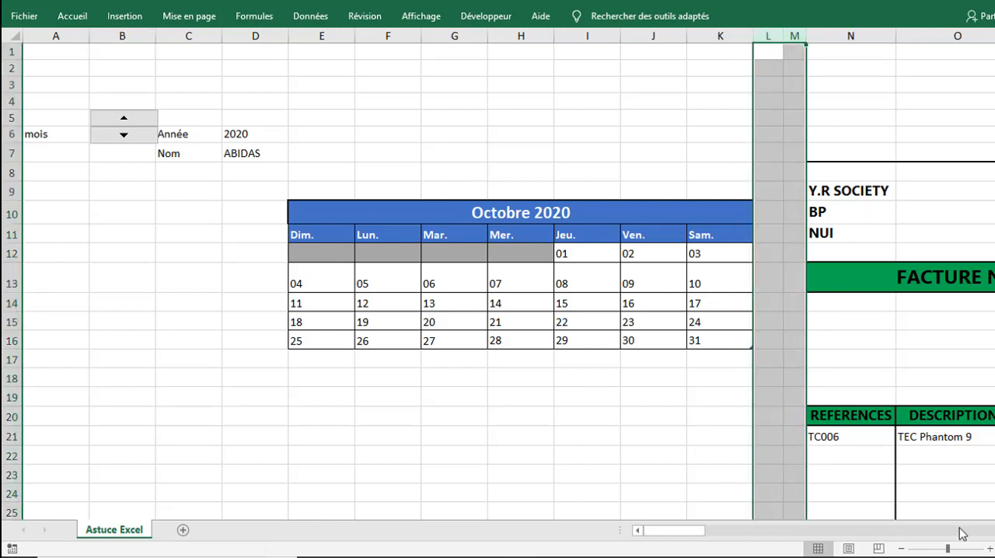
drag(685, 535, 723, 536)
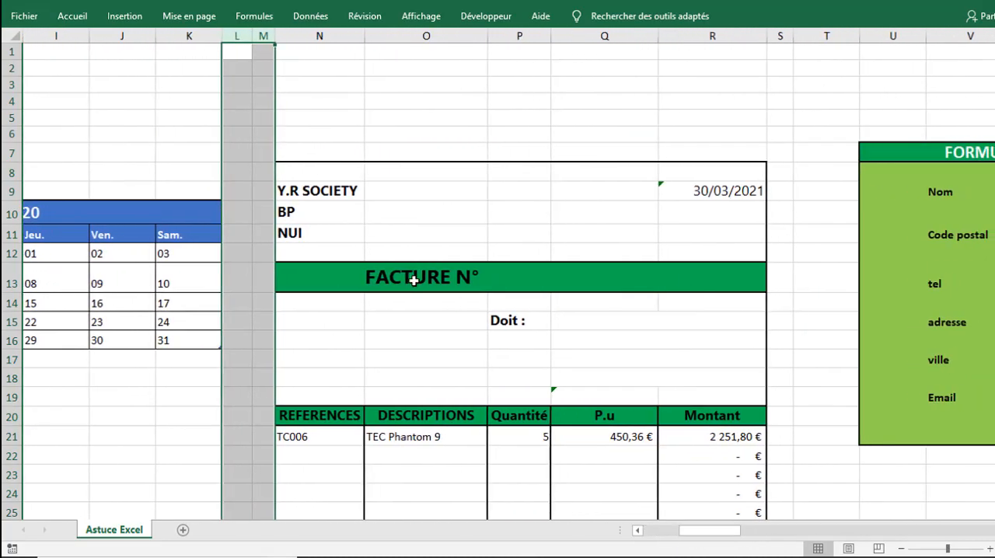
click(400, 222)
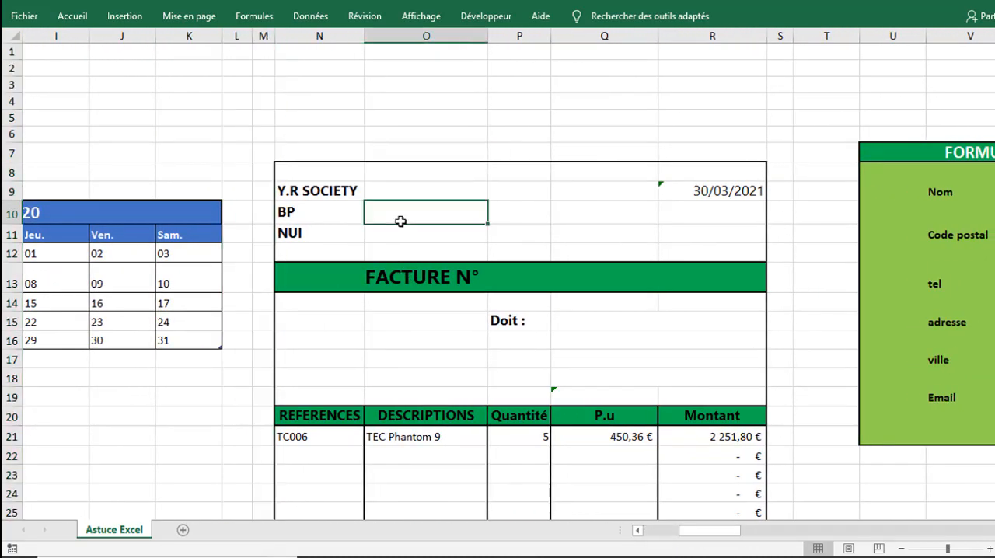
click(507, 210)
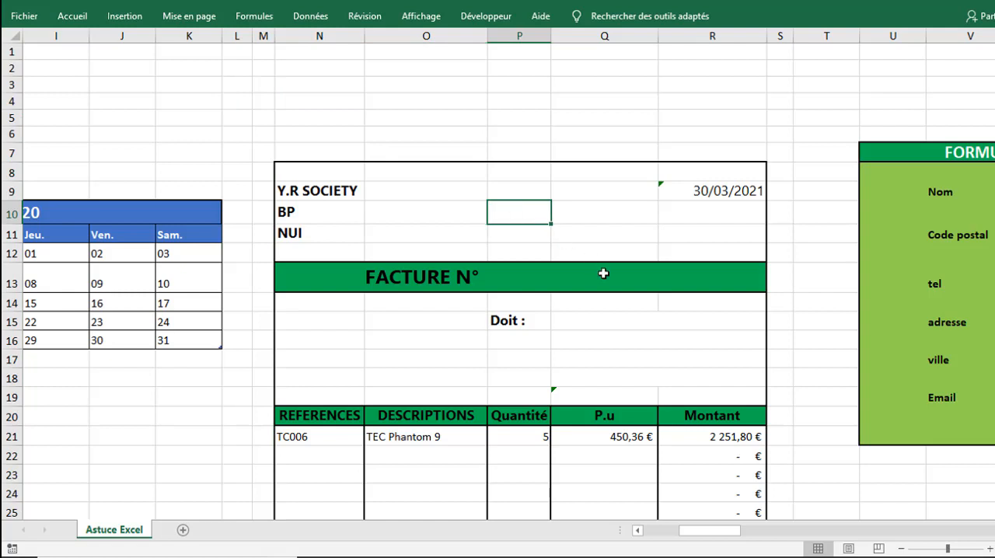
click(596, 327)
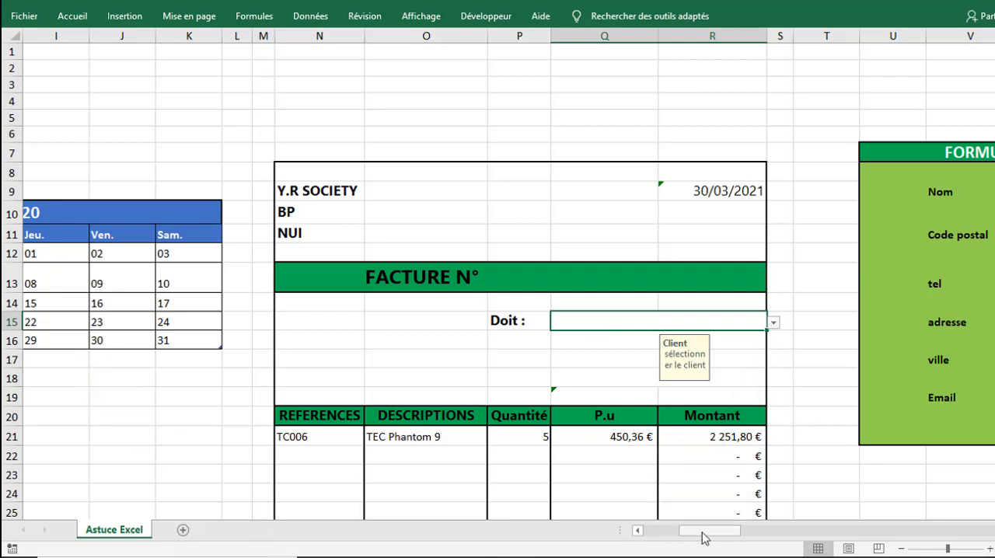
Step: Set the annual calendar beyond the client form to the year 2019
drag(704, 537, 744, 537)
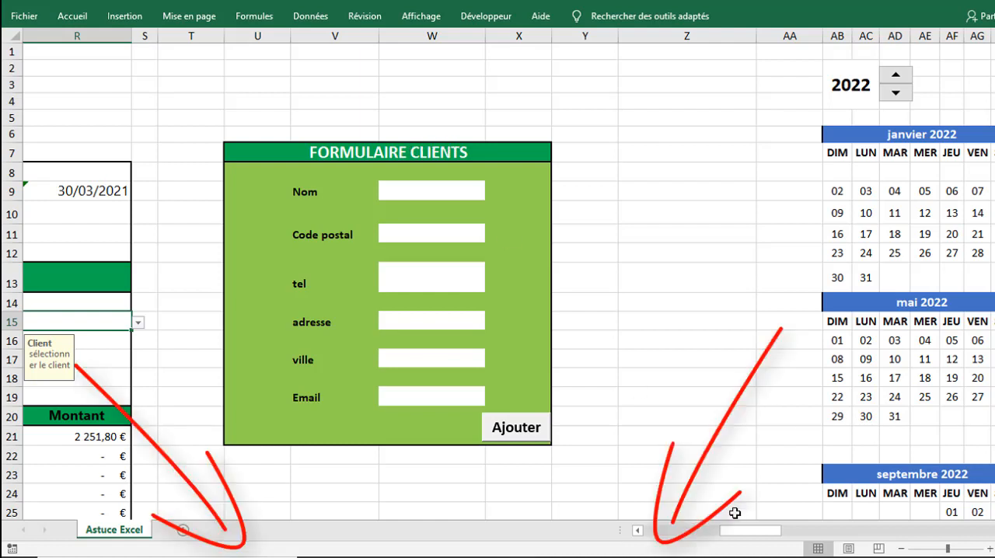
drag(752, 534, 793, 537)
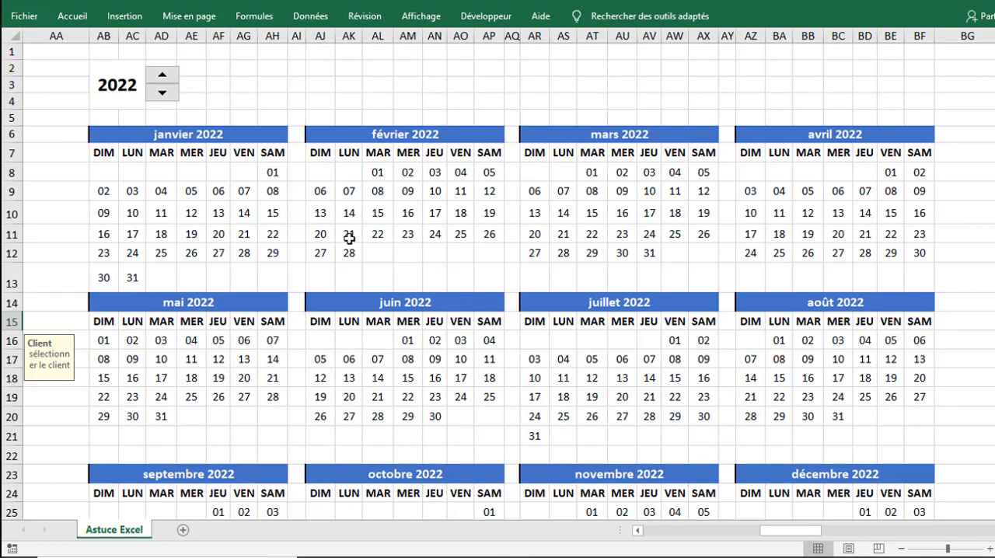
click(160, 93)
click(160, 92)
click(161, 93)
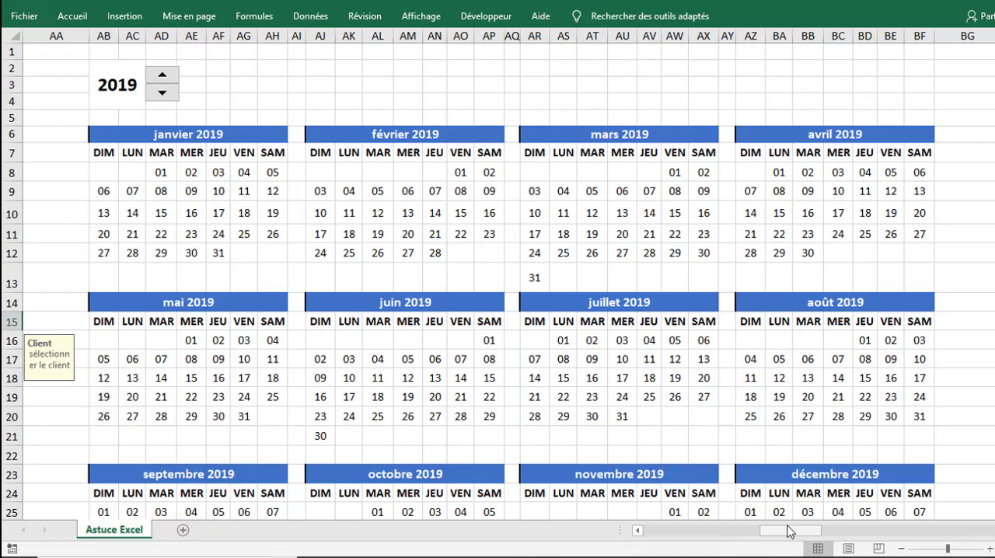
click(433, 281)
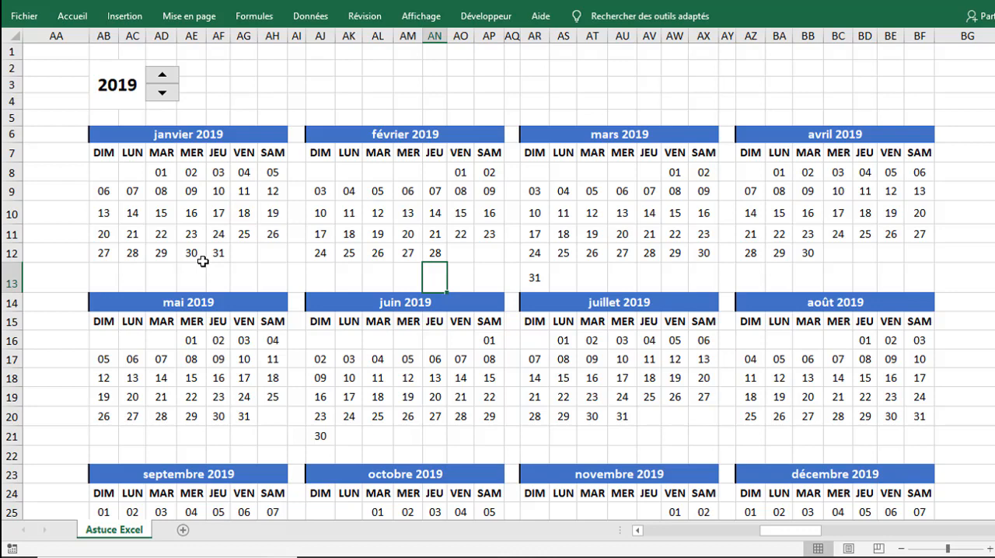
Step: Highlight the blank column BG after the annual calendar and examine the "Astuces Excel" home image that follows it
click(791, 535)
drag(791, 535, 818, 535)
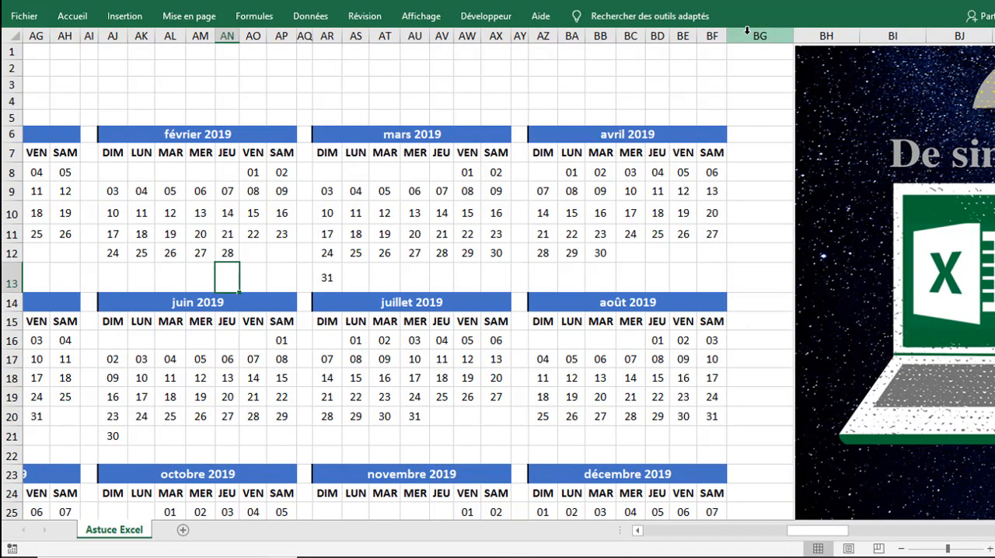
click(747, 32)
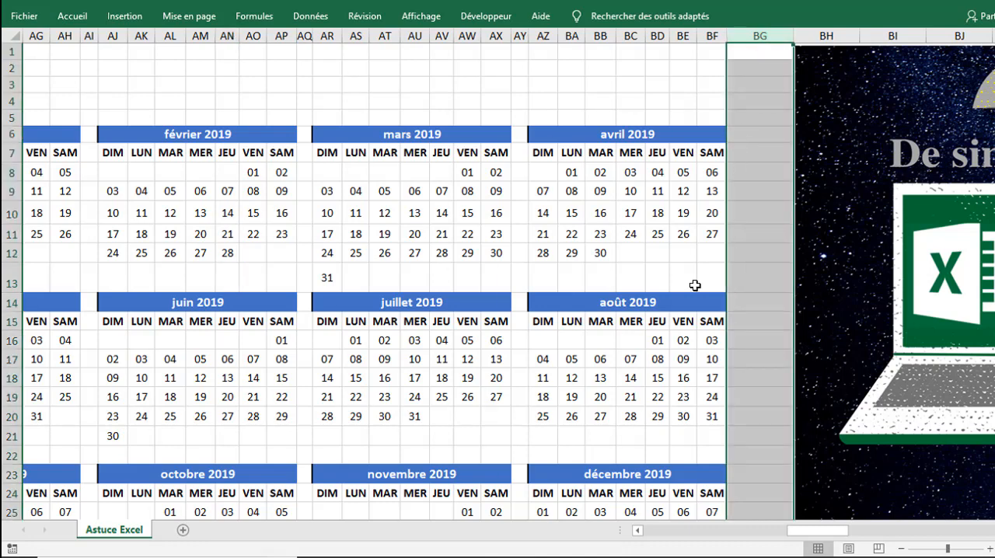
drag(836, 531, 949, 536)
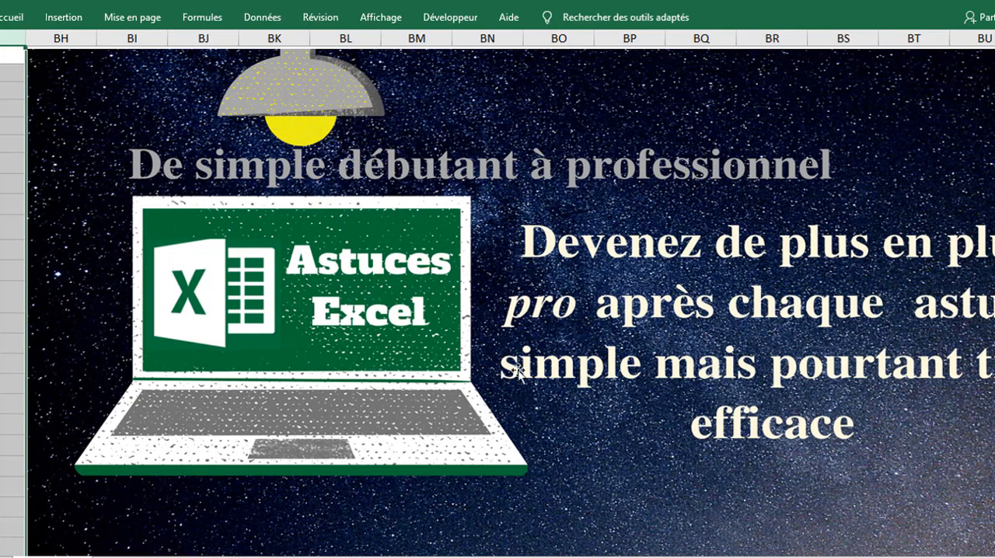
drag(918, 557, 919, 557)
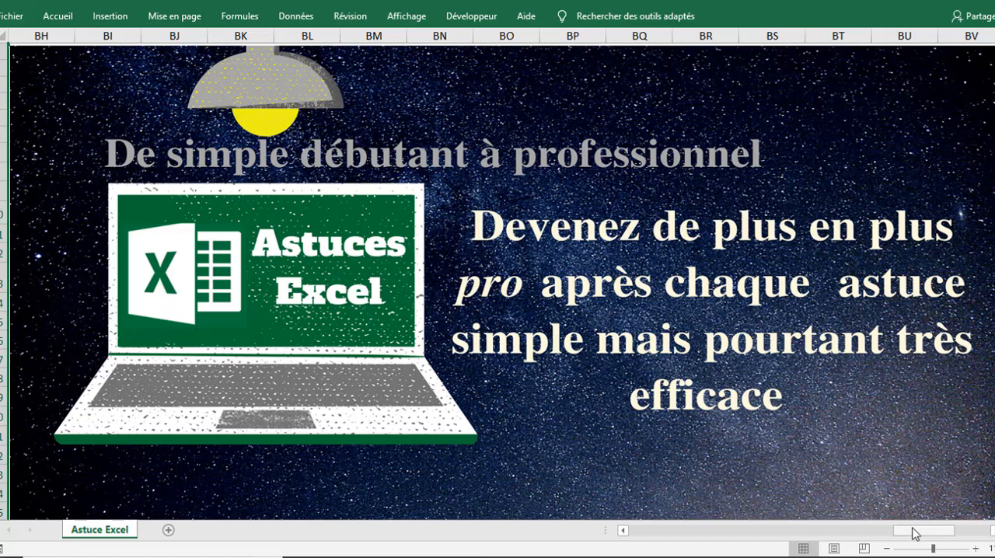
Step: Draw a rounded rectangle above the mini calendar, spanning columns E to G in rows 1 to 3
mouse_move(915, 533)
mouse_down()
mouse_move(658, 512)
mouse_move(651, 535)
mouse_move(636, 536)
mouse_up()
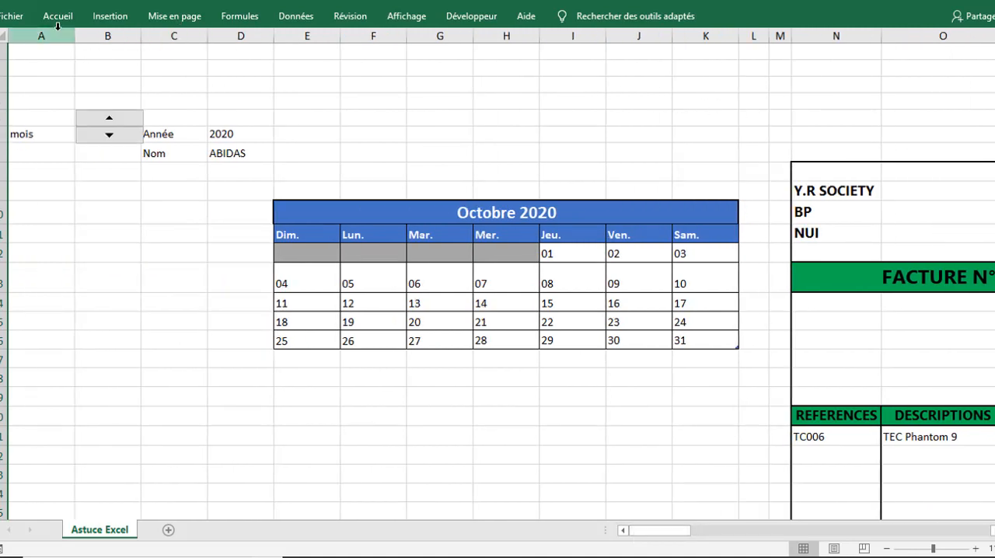
click(108, 15)
click(191, 69)
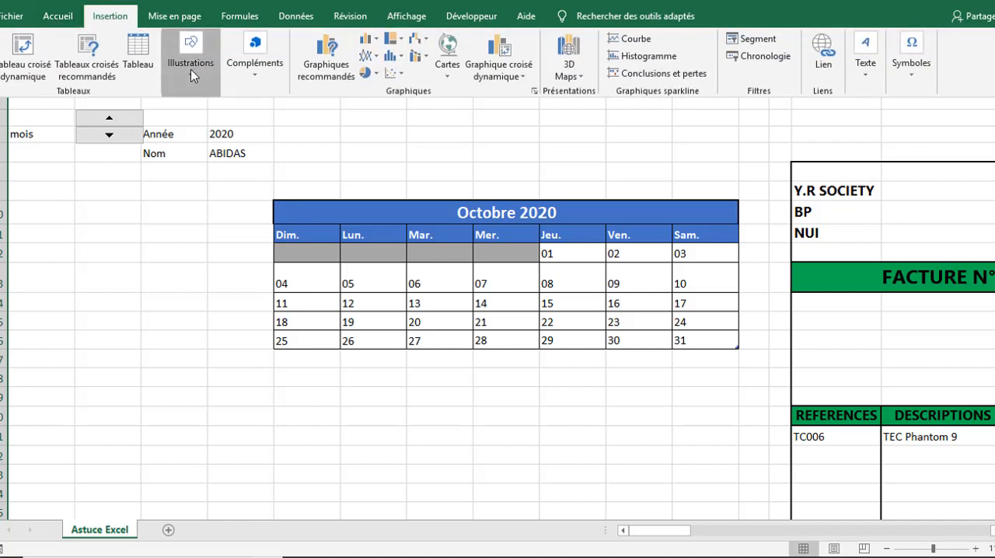
click(252, 133)
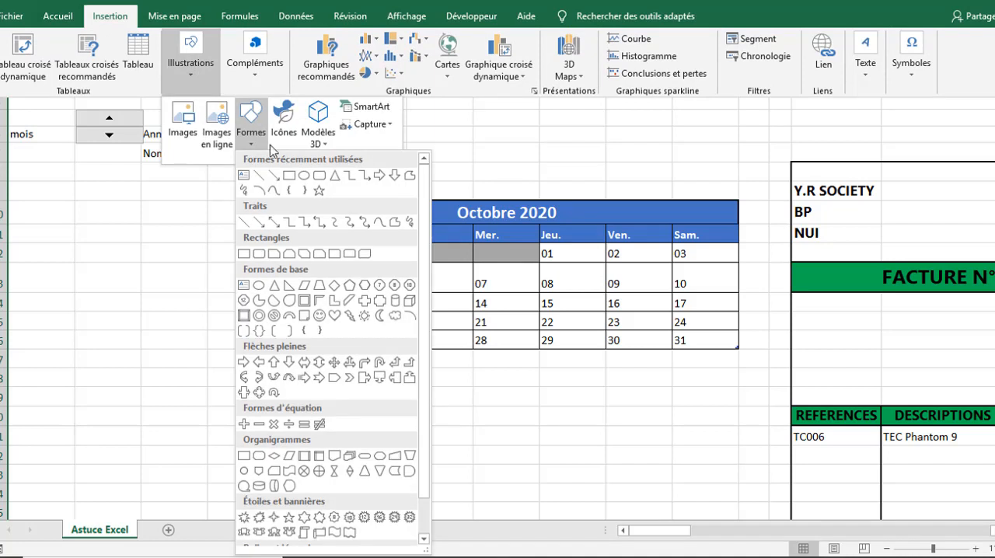
click(324, 185)
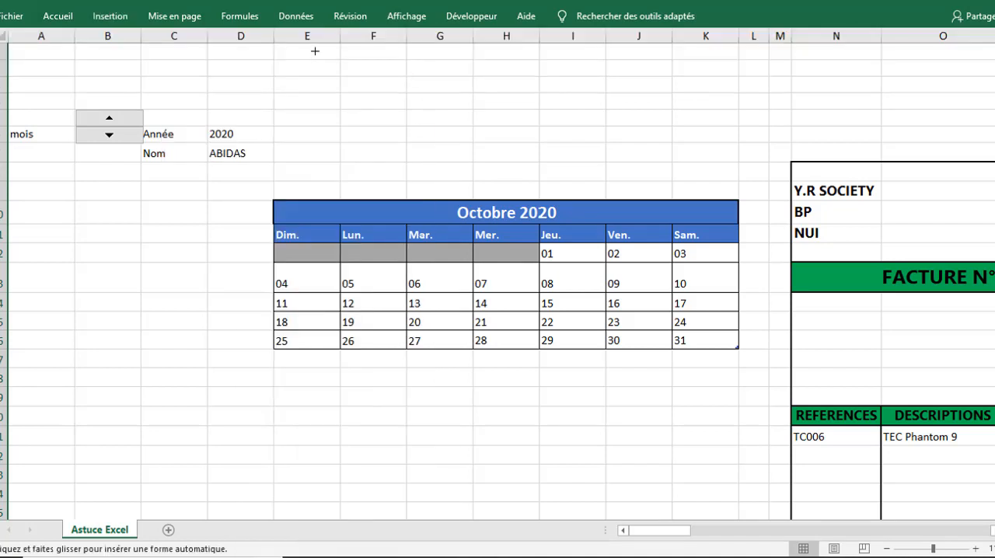
drag(310, 46, 423, 79)
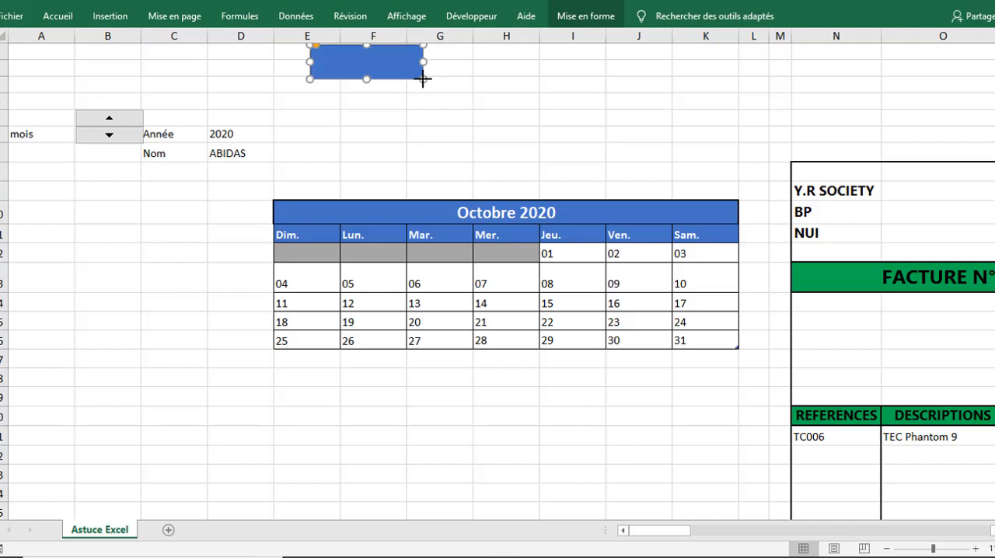
Step: Duplicate the rounded rectangle by pasting four copies of it starting at cell G3
click(461, 79)
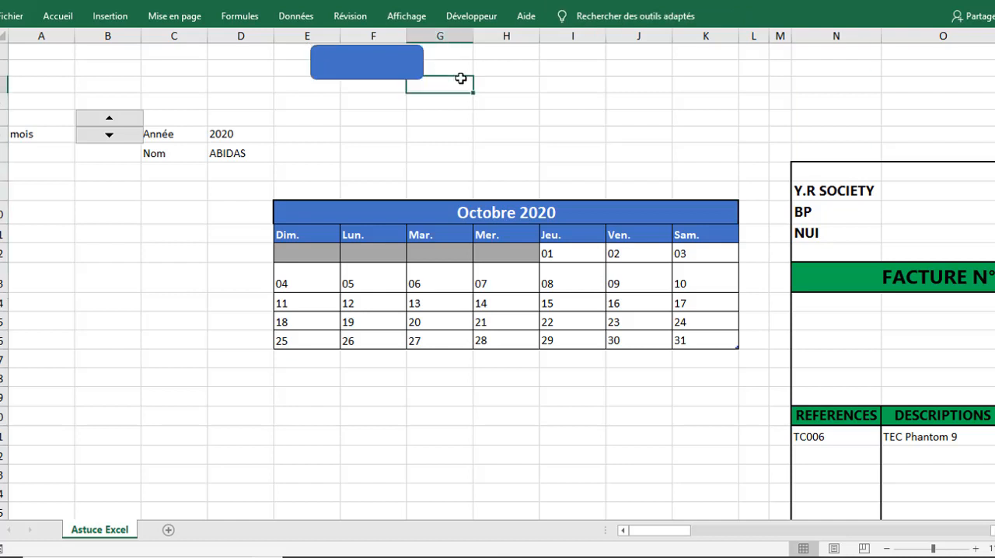
key(ctrl+v)
key(ctrl+v)
key(ctrl+v)
key(ctrl+v)
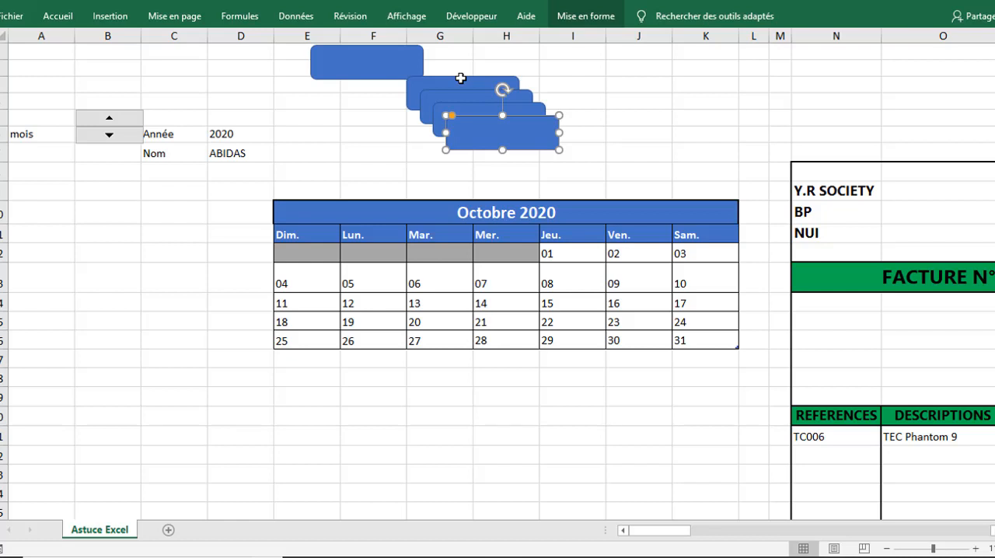
Step: Arrange the four rounded-rectangle copies side by side in one row, directly following the first rectangle across rows 1 to 3
drag(461, 78, 479, 45)
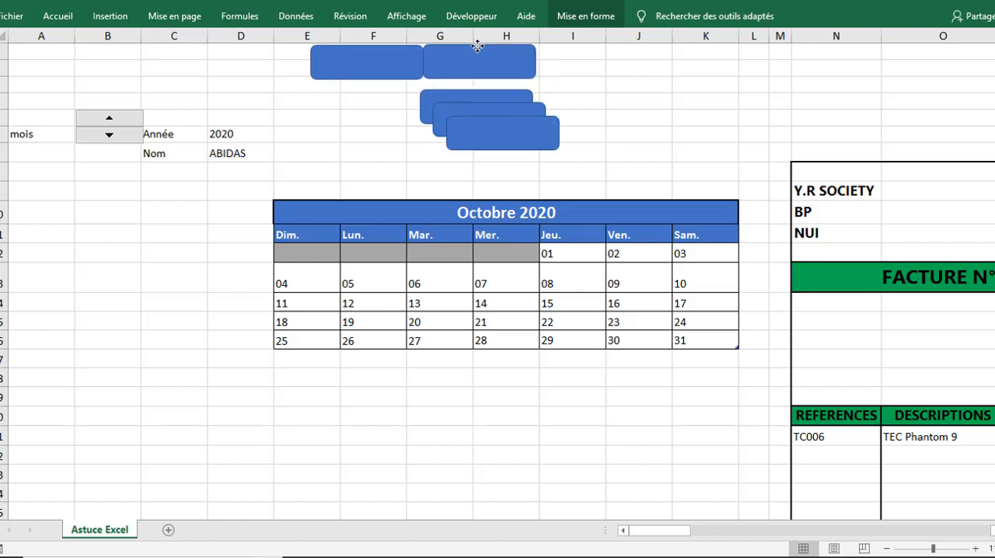
drag(459, 100, 701, 49)
drag(506, 140, 824, 67)
click(672, 115)
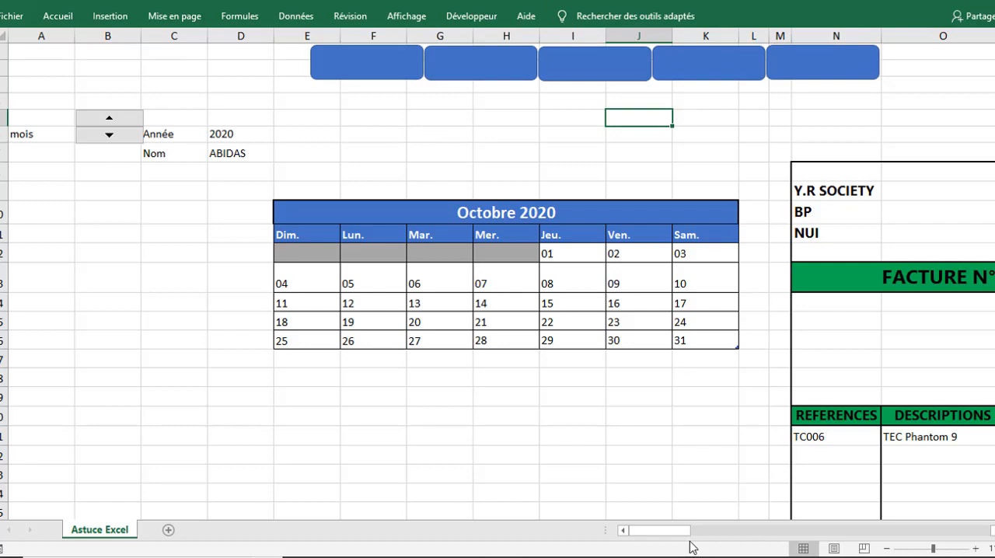
mouse_move(677, 532)
mouse_down()
mouse_move(795, 540)
mouse_move(661, 533)
mouse_up()
Step: Set all five rounded rectangles to "Ne pas déplacer ou dimensionner avec les cellules" in their shape properties
click(363, 72)
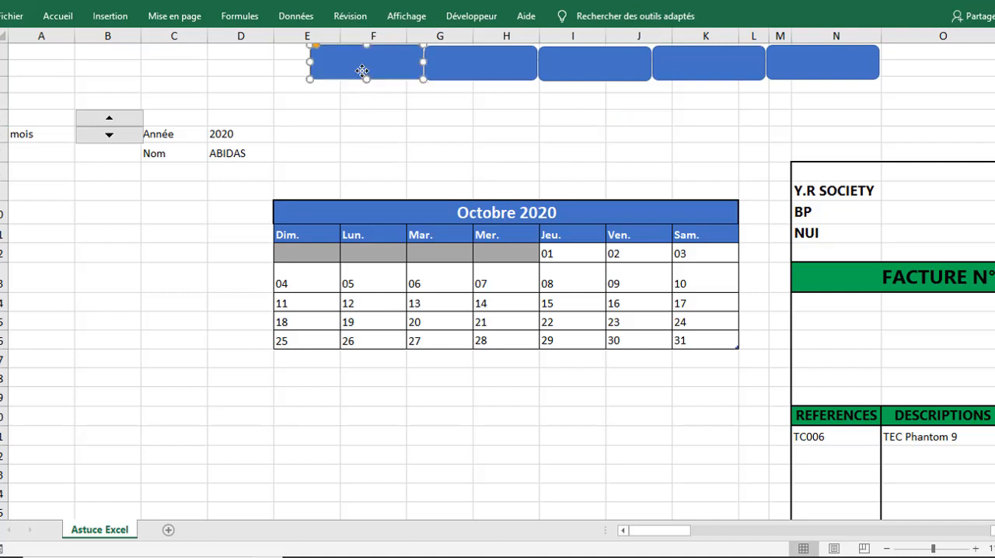
click(475, 71)
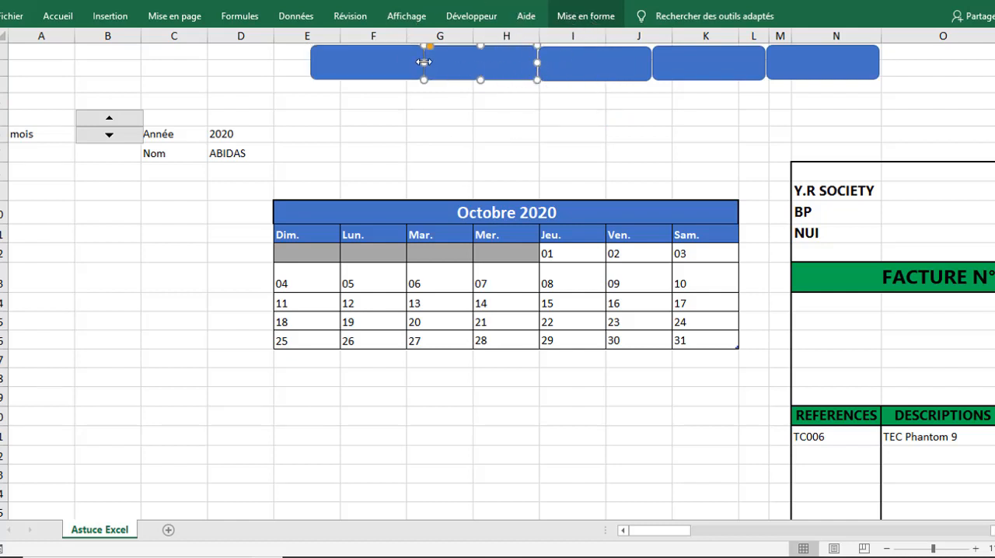
ctrl+click(383, 70)
ctrl+click(569, 71)
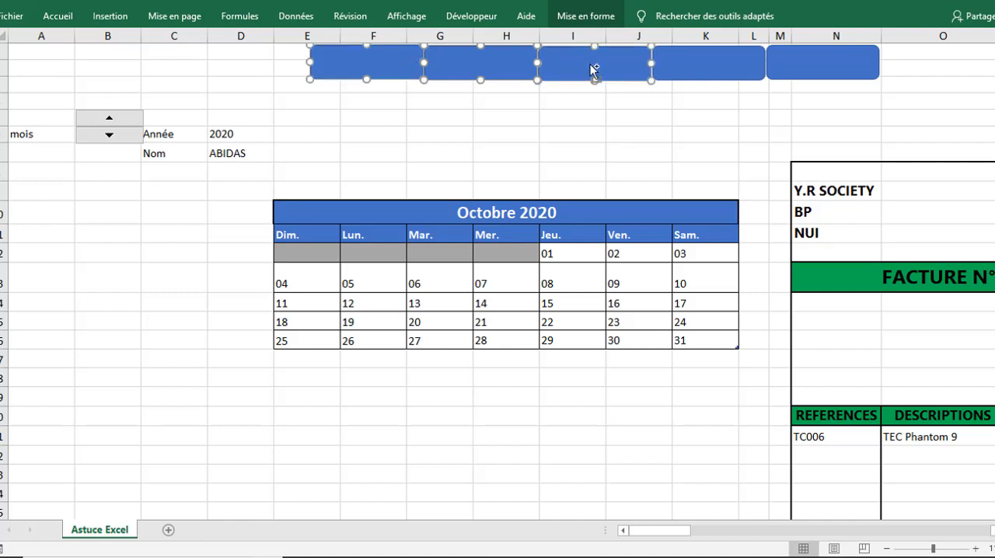
ctrl+click(689, 64)
ctrl+click(787, 59)
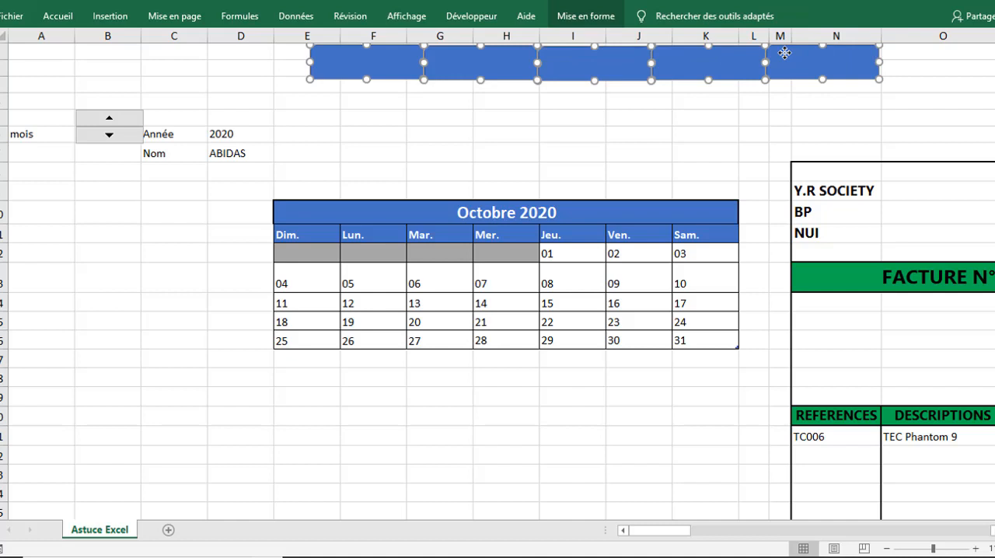
right_click(786, 52)
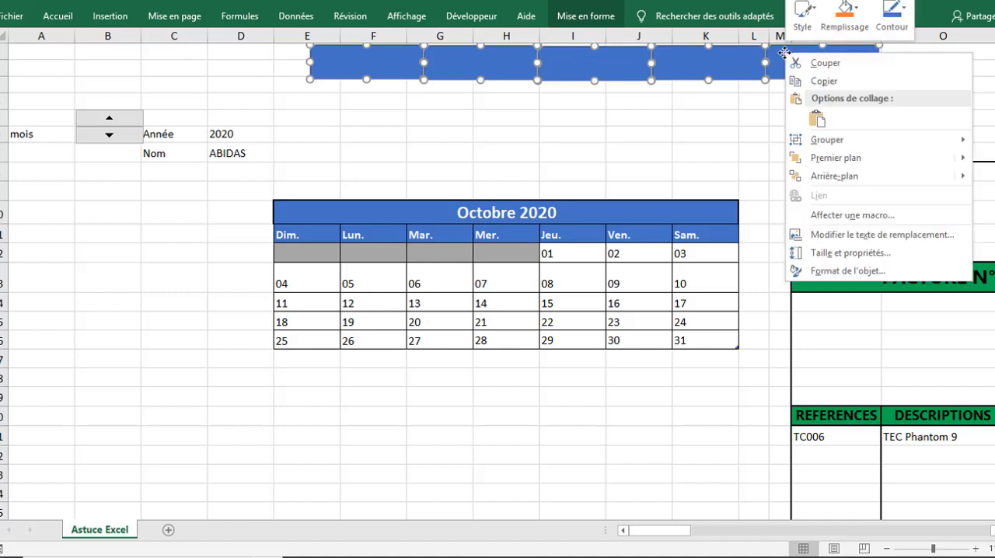
click(838, 273)
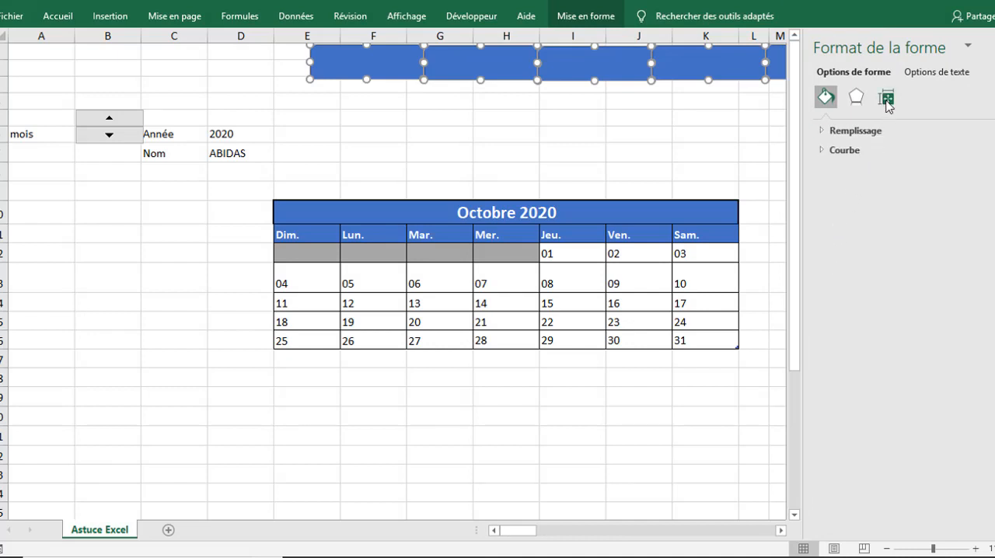
click(888, 104)
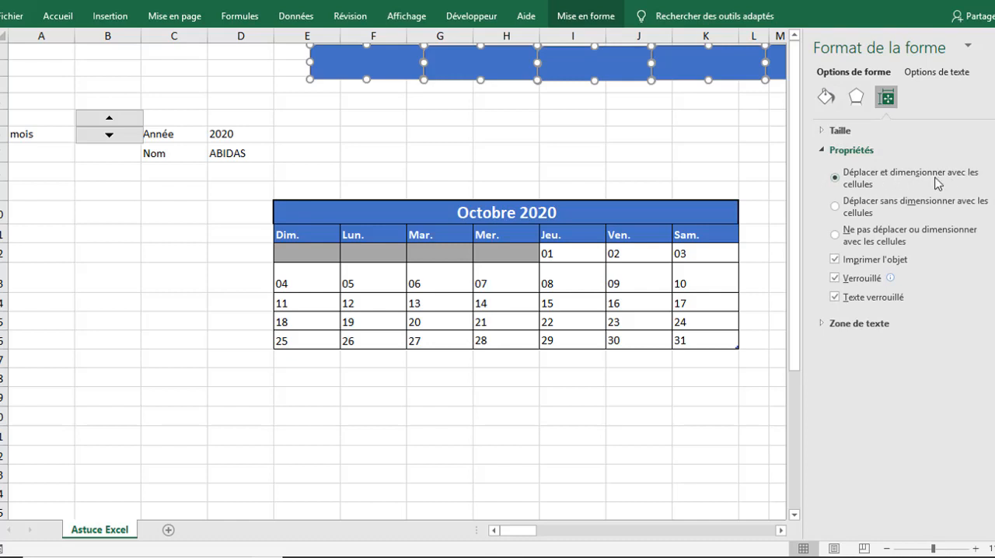
click(841, 243)
click(993, 47)
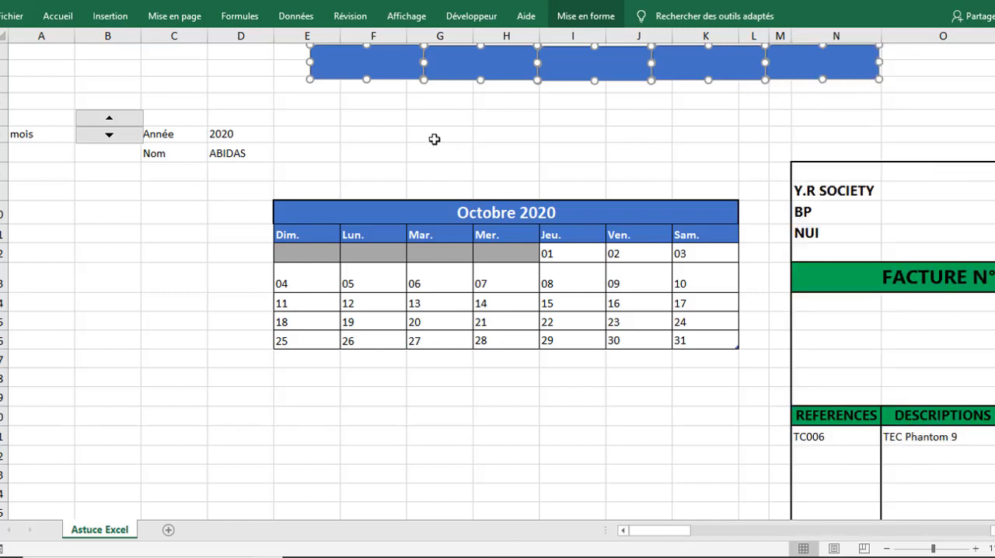
click(377, 141)
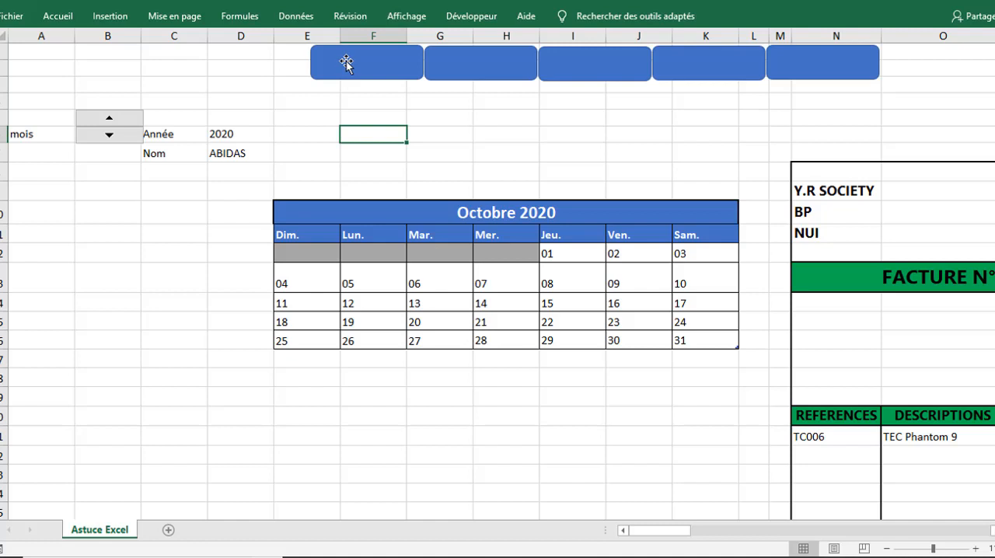
Step: Label the first rounded rectangle "ACCUEIL" and the second one "FACTURE"
click(346, 62)
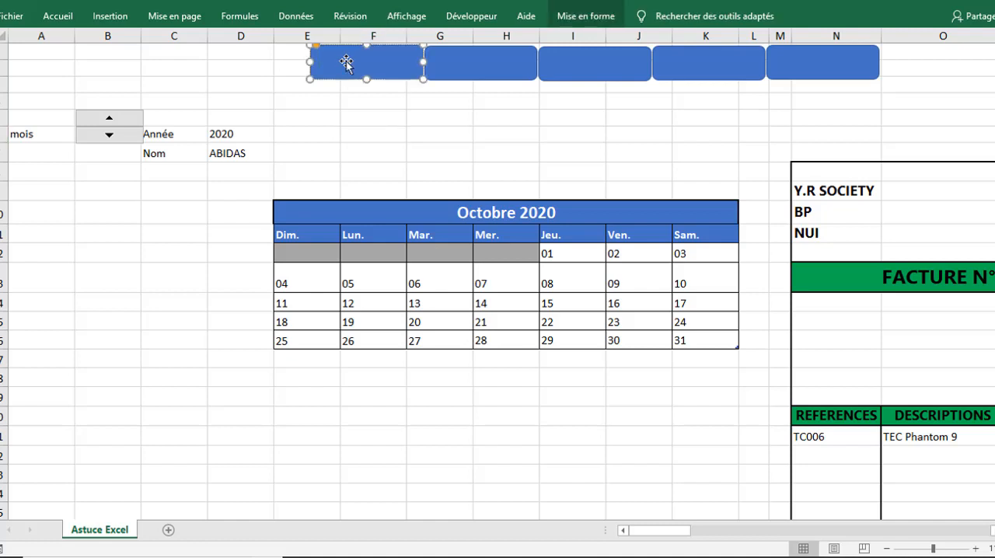
text(ACCUEIL)
click(472, 62)
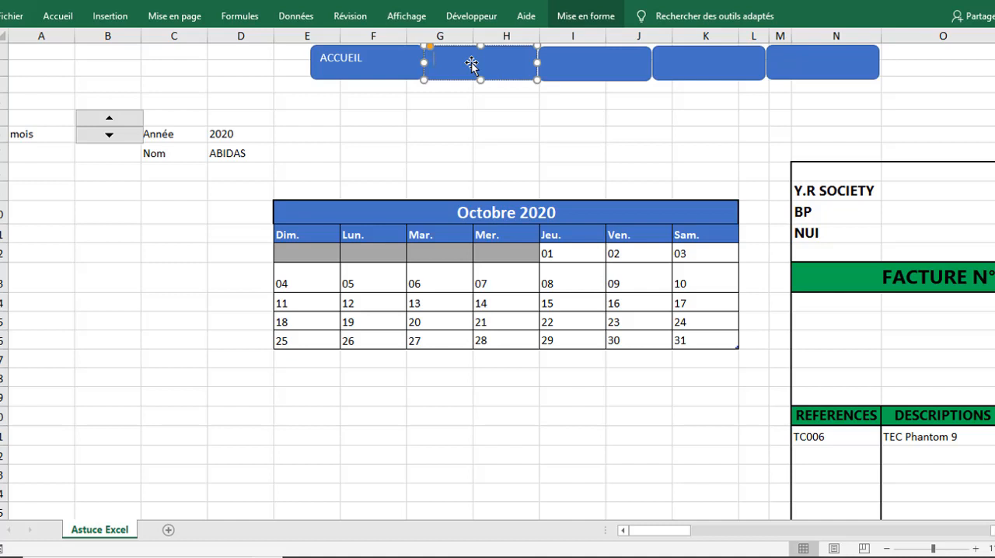
text(FACTURE)
Step: Label the third rounded rectangle "MINI CALANDRIER" and the fourth one "CALENDRIER ANNUEL"
click(566, 65)
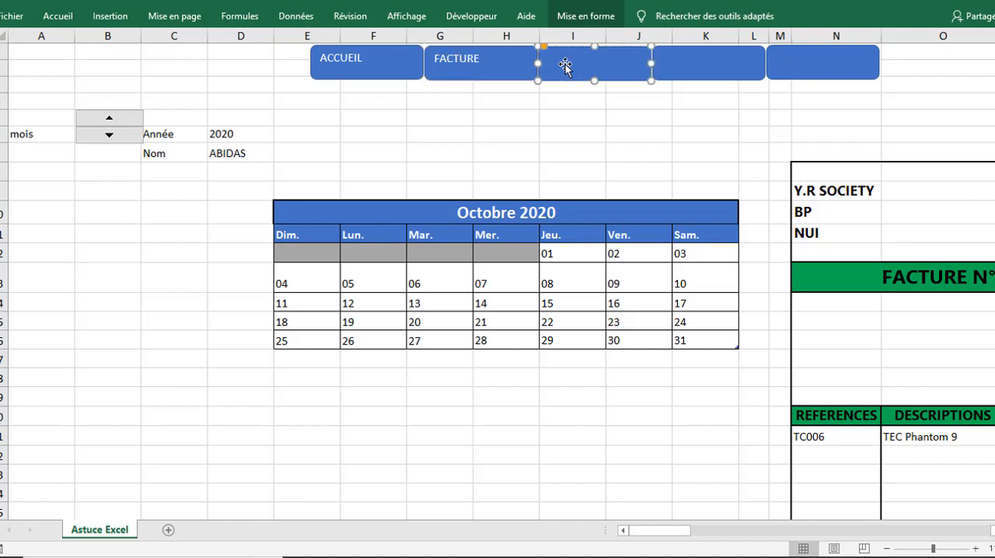
text(MENU CALANDRIER)
click(683, 62)
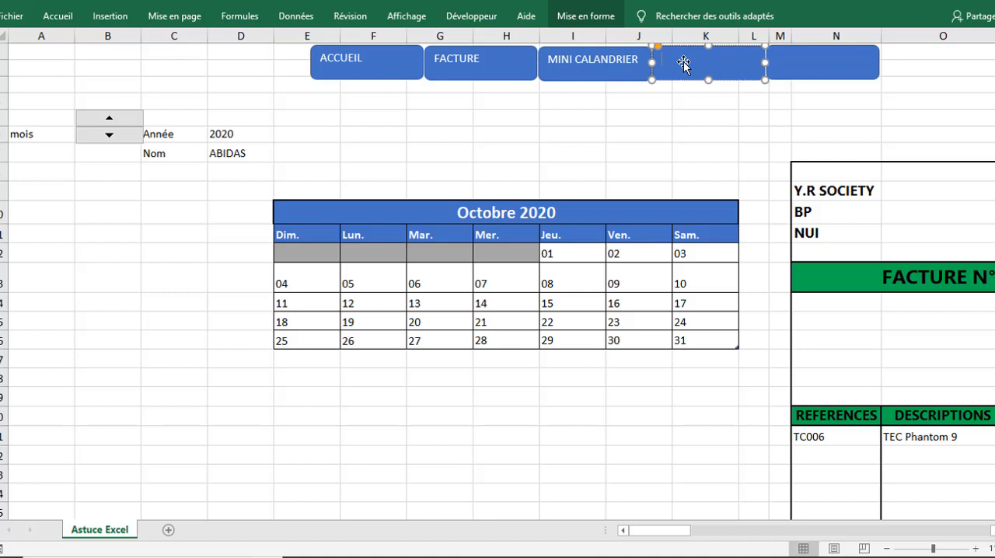
text(CAL)
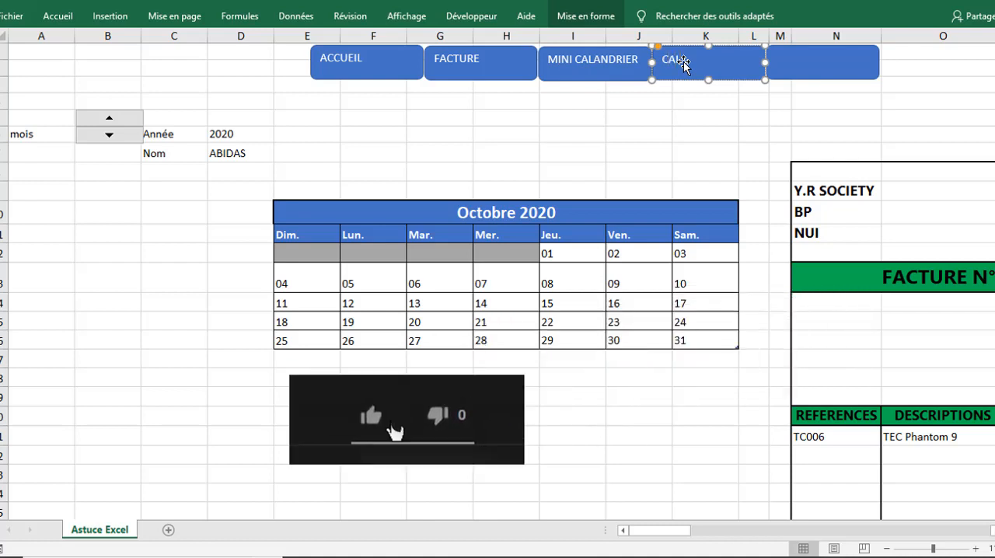
text(ENDRIER ANNUEL)
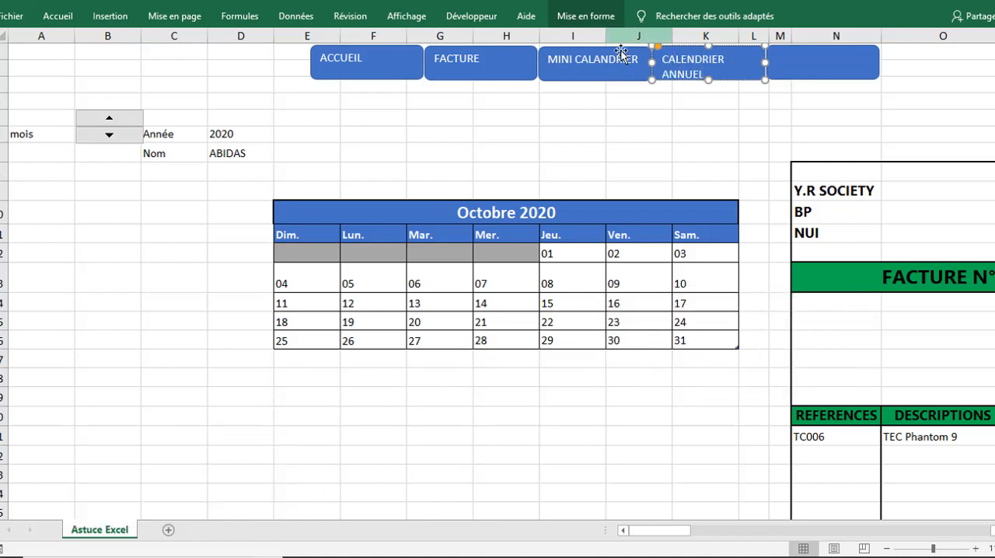
Step: Change the third button's label to "CALANDRIER MENSUEL"
click(578, 64)
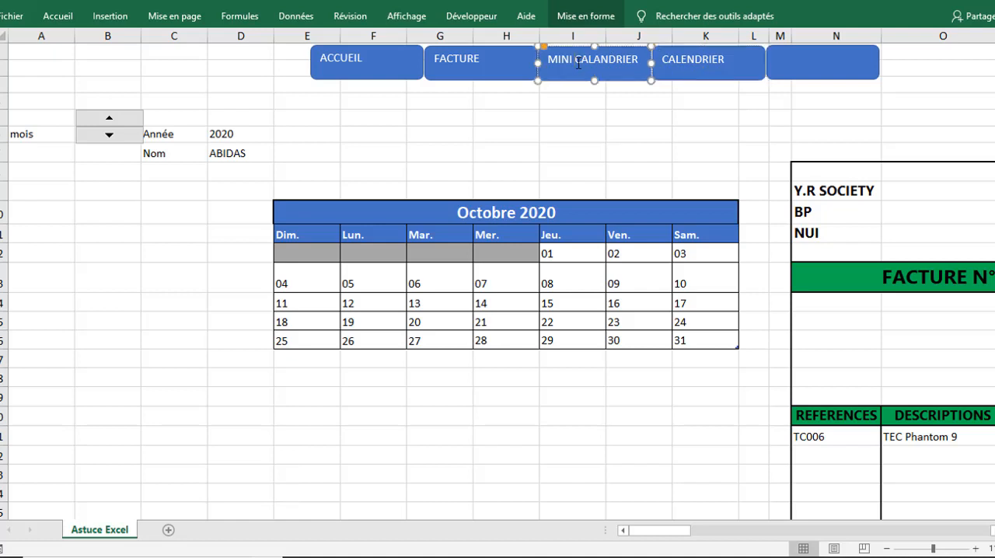
key(BackSpace)
key(BackSpace)
key(BackSpace)
key(BackSpace)
key(BackSpace)
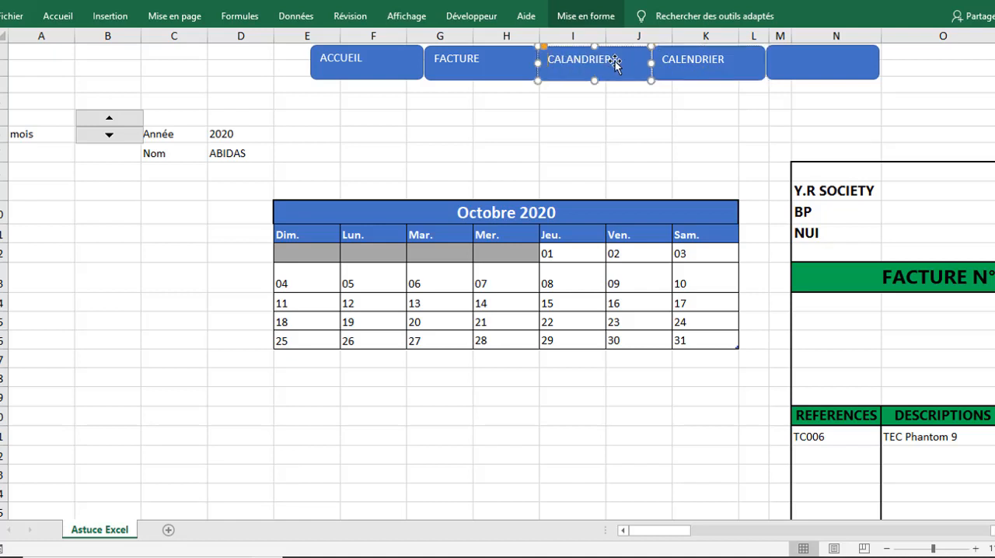
text(MENSUEL)
Step: Label the fifth rounded rectangle "S'ENREGISTRE"
click(794, 64)
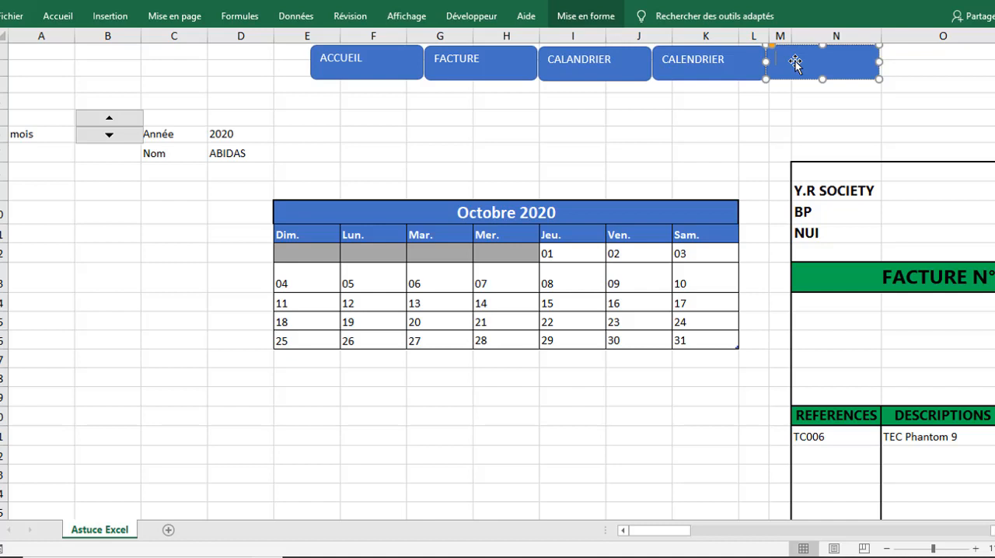
text(EN)
key(BackSpace)
key(BackSpace)
click(740, 111)
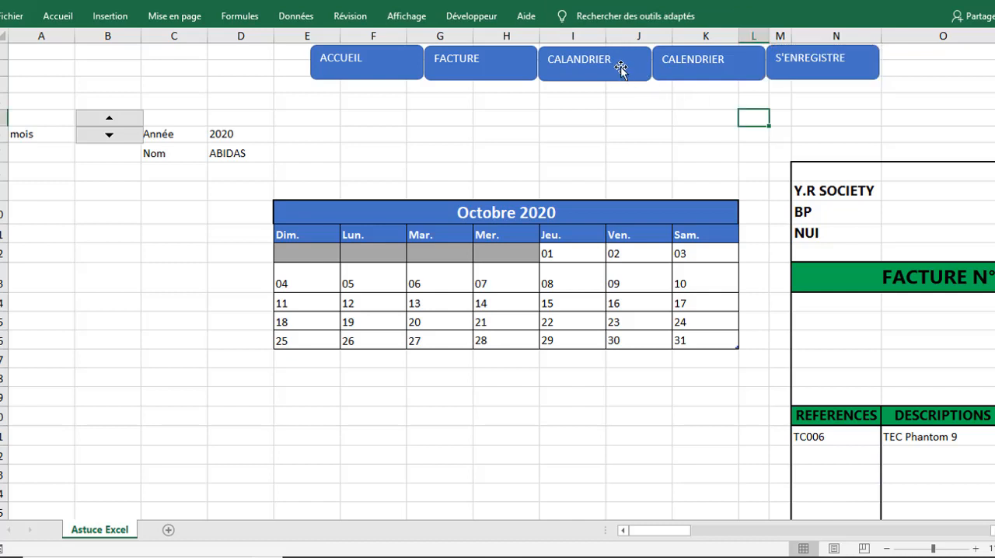
Step: Increase the height of all five buttons slightly, making the third tall enough for its two-line label and matching the others to it
click(619, 67)
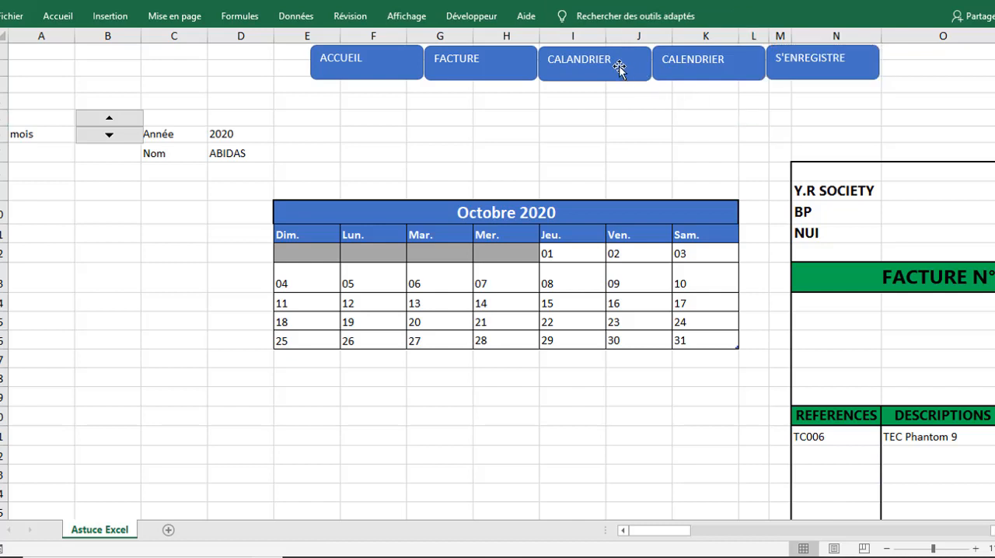
ctrl+click(619, 65)
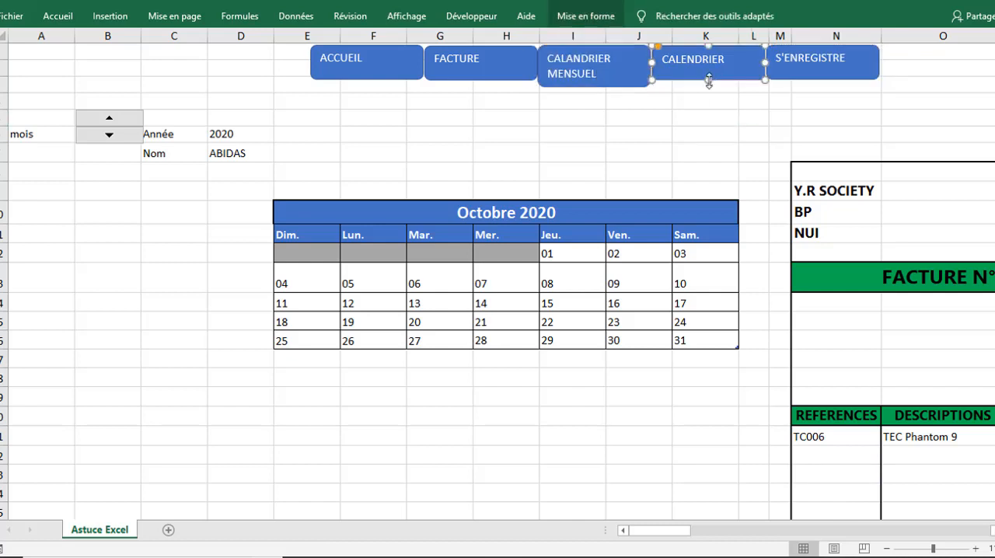
drag(710, 81, 709, 86)
click(819, 72)
drag(822, 80, 823, 85)
key(Right)
click(482, 68)
drag(481, 80, 481, 87)
click(369, 70)
drag(367, 79, 368, 84)
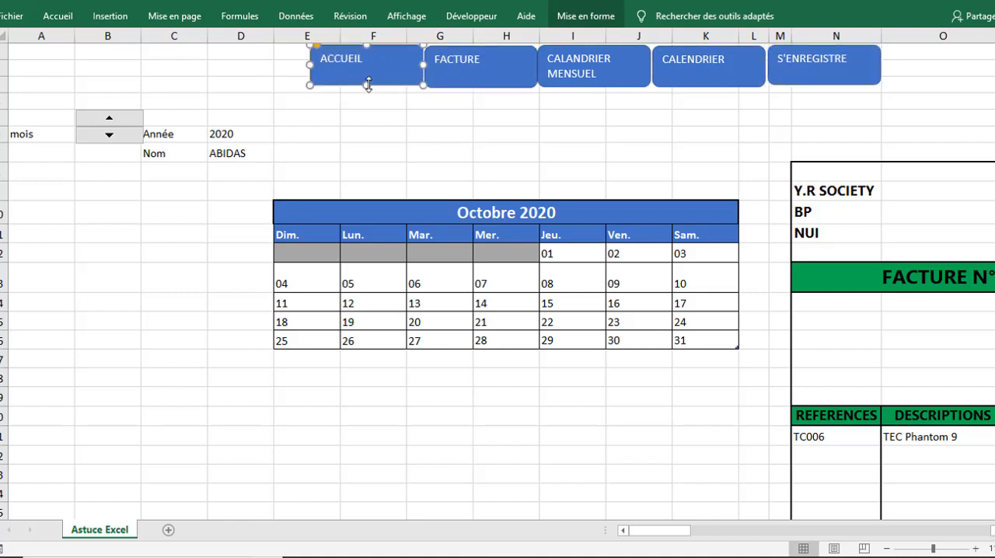
Step: Reposition the five buttons so they touch each other in one aligned row at the upper edge of the sheet
drag(480, 72, 482, 68)
drag(380, 59, 381, 56)
drag(635, 69, 635, 67)
drag(719, 72, 716, 68)
drag(808, 76, 803, 73)
click(672, 134)
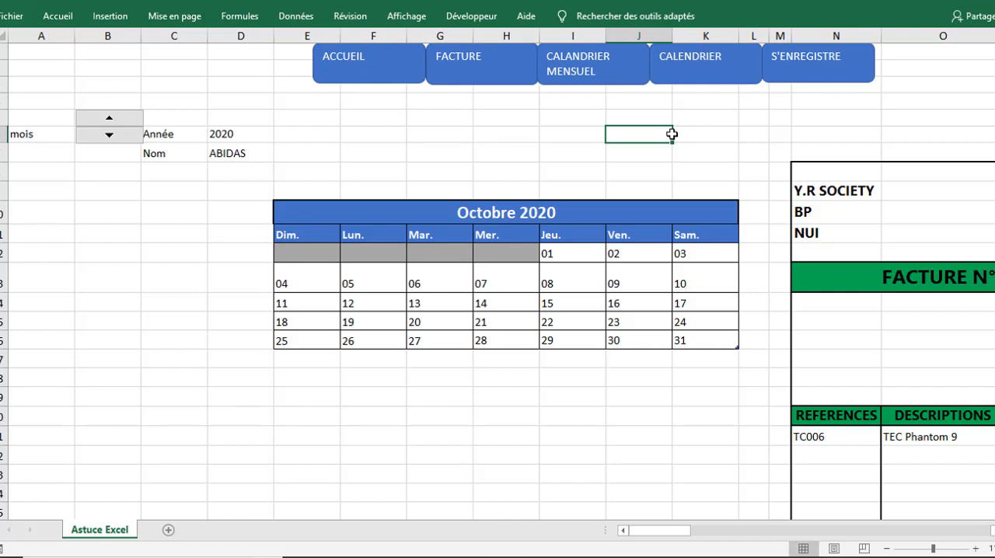
Step: Fill the "ACCUEIL" button with the standard green colour
click(372, 76)
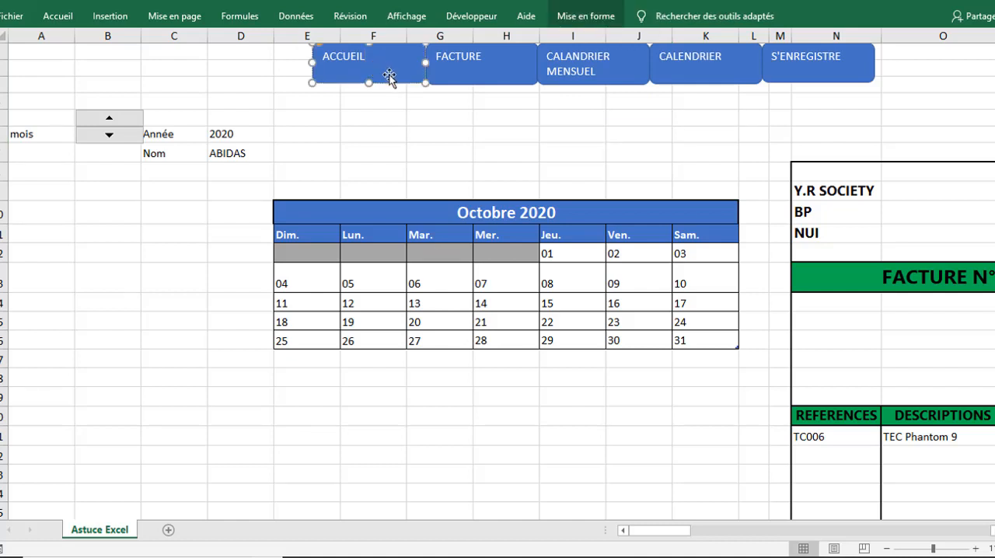
click(580, 18)
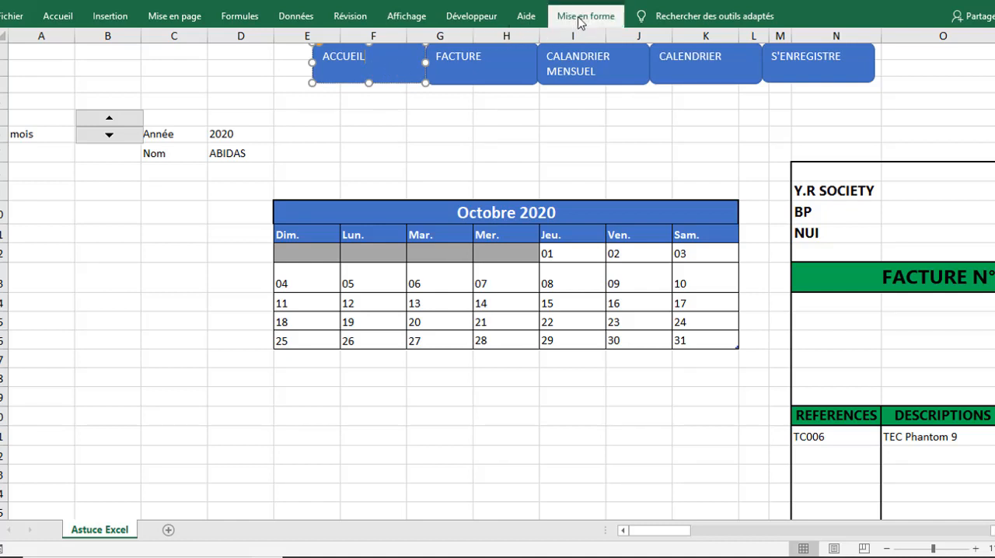
click(582, 20)
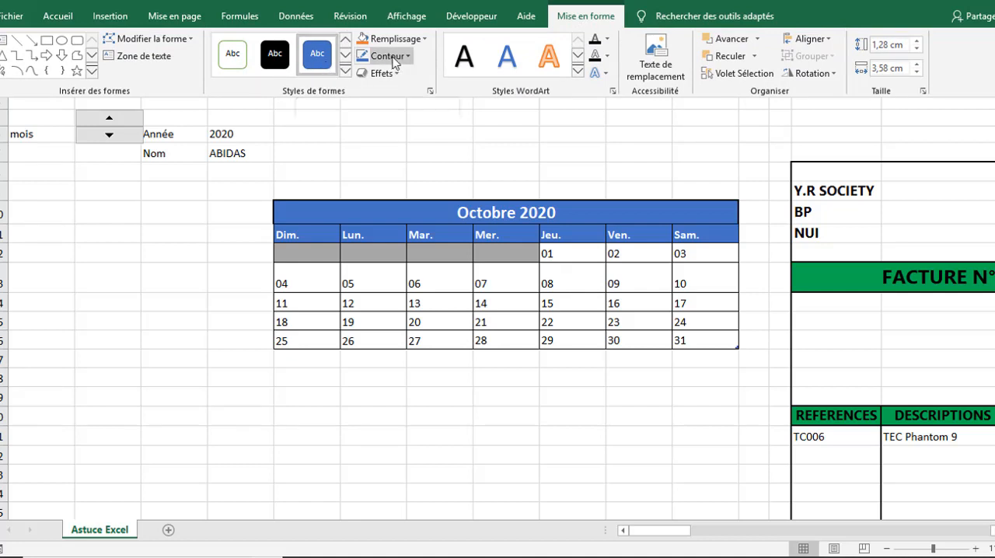
click(420, 41)
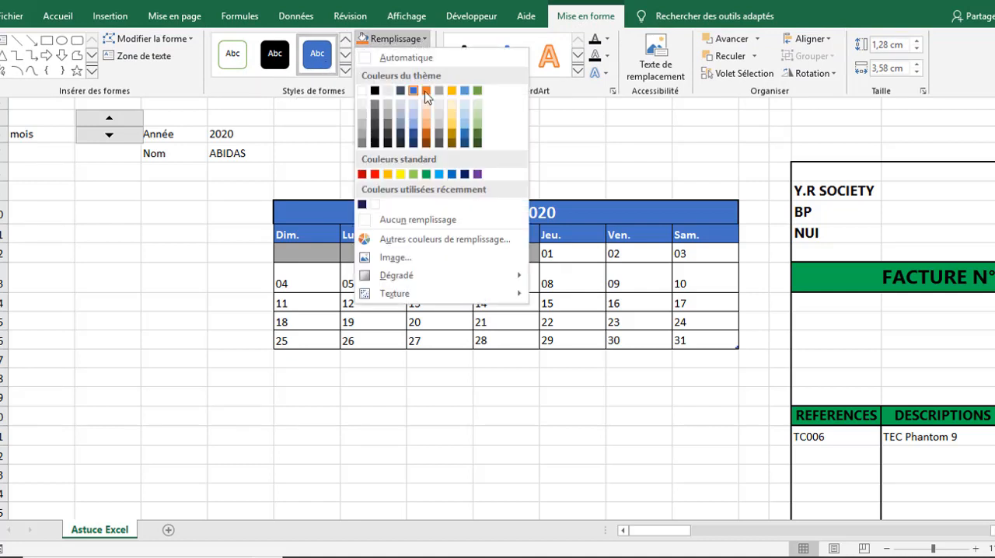
click(428, 175)
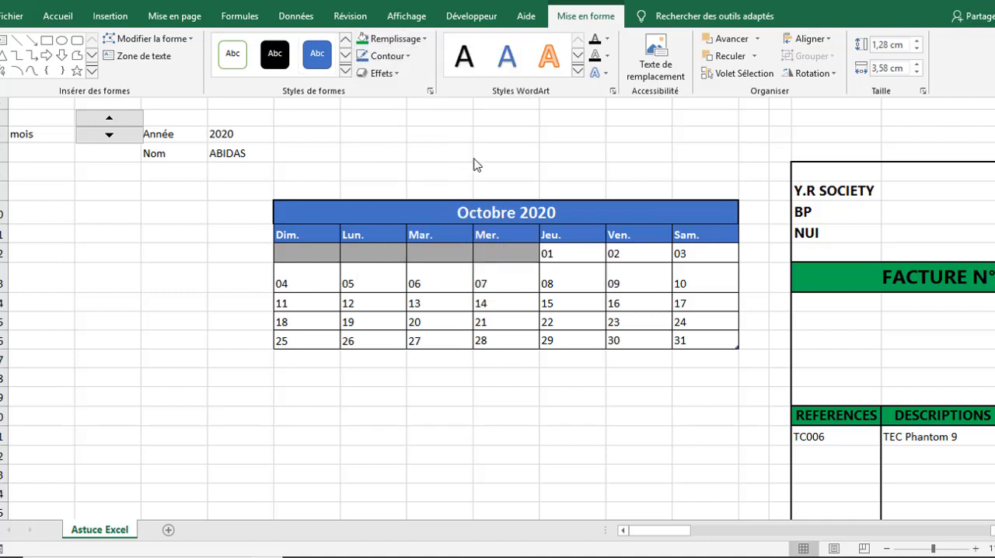
key(ctrl+F1)
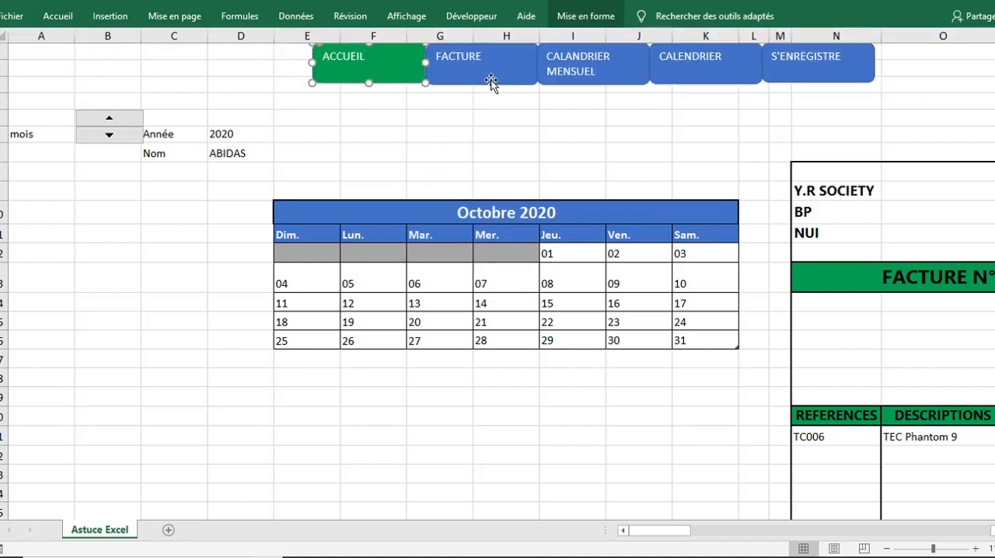
Step: Select the four blue buttons together with "ACCUEIL" and apply the same green fill to all of them
ctrl+click(492, 82)
ctrl+click(584, 84)
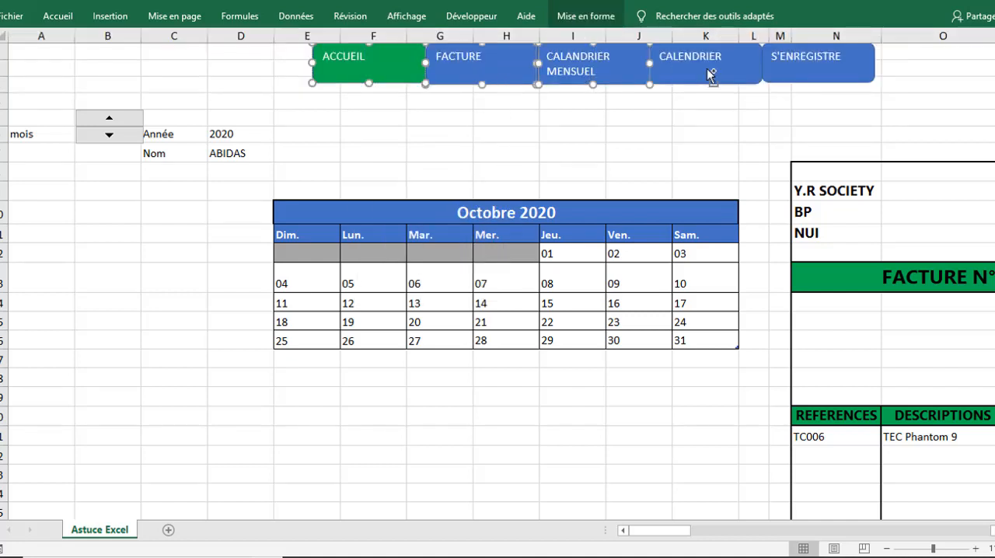
ctrl+click(714, 73)
ctrl+click(775, 58)
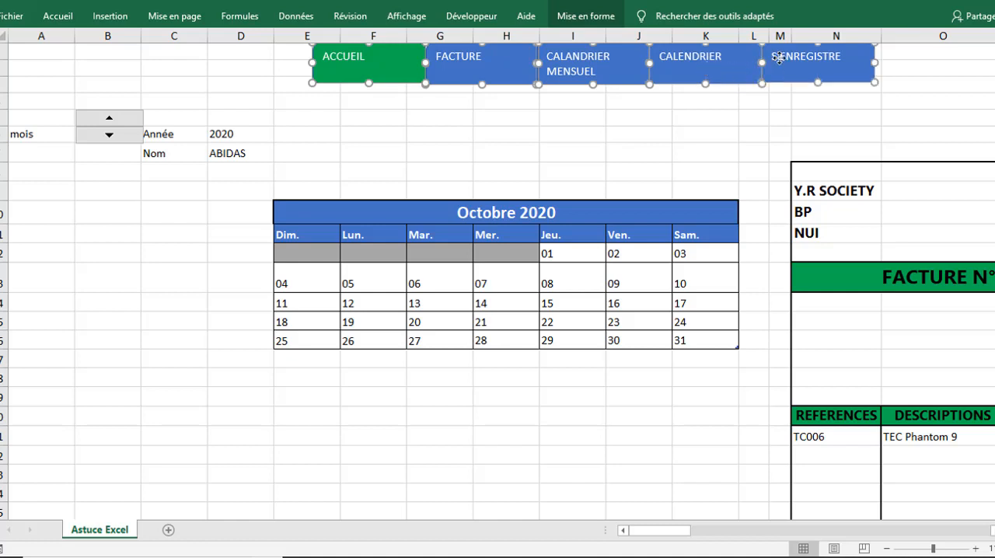
click(577, 22)
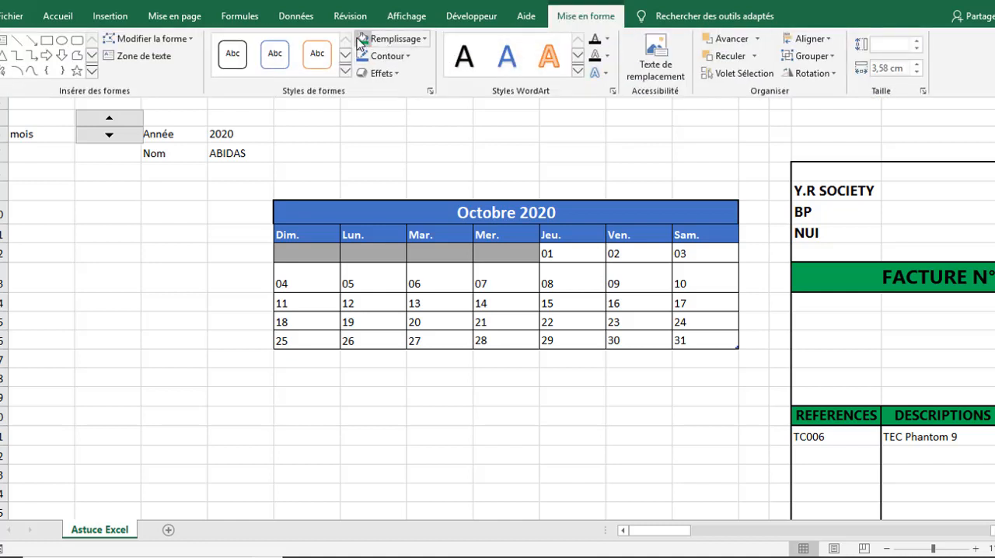
click(396, 119)
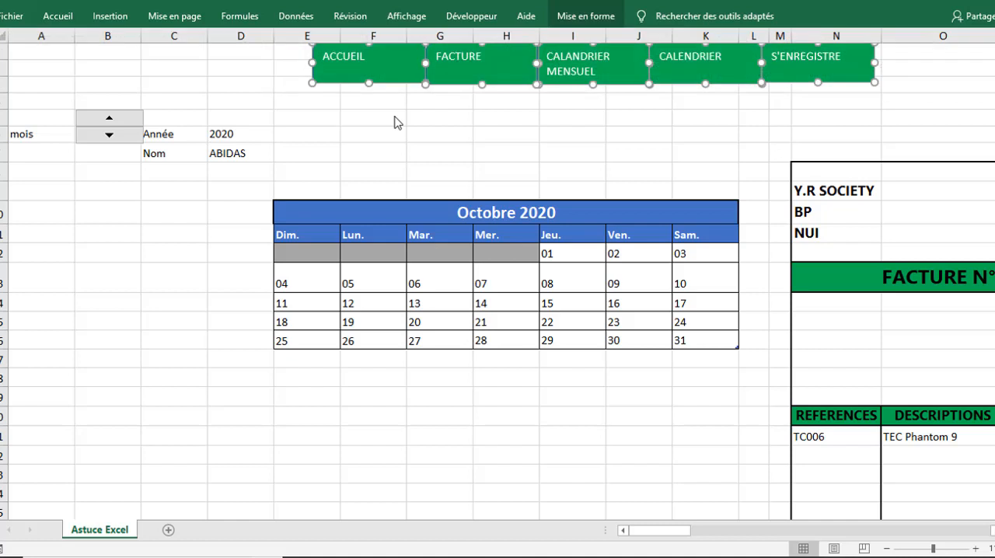
click(460, 113)
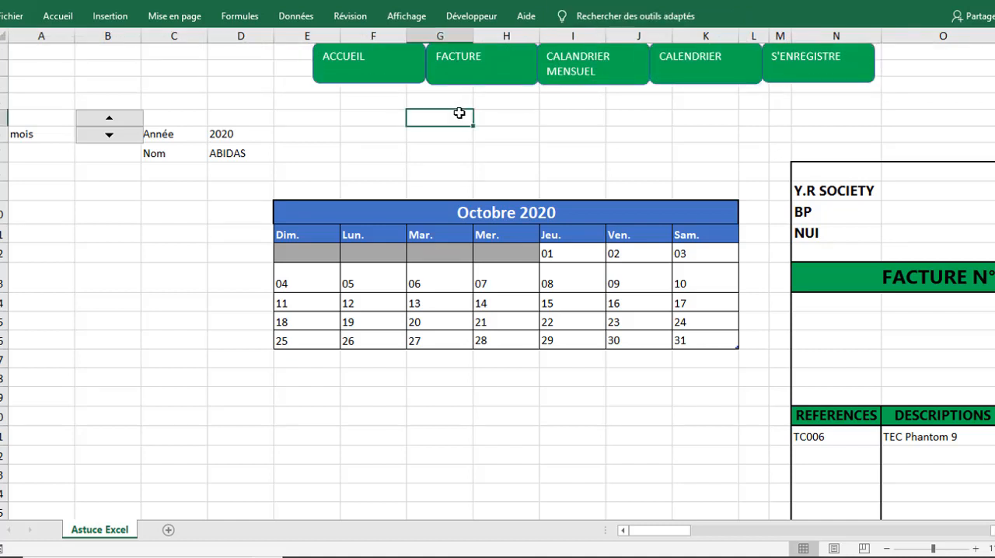
Step: Start recording a macro named "ACC" in this workbook with the description "Afficher la page ACCUEIL"
click(561, 125)
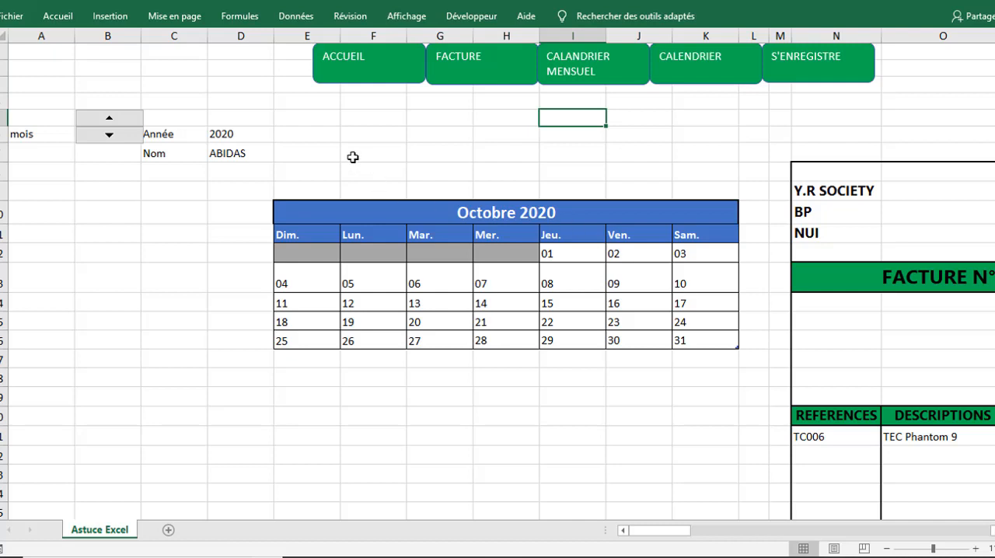
click(471, 17)
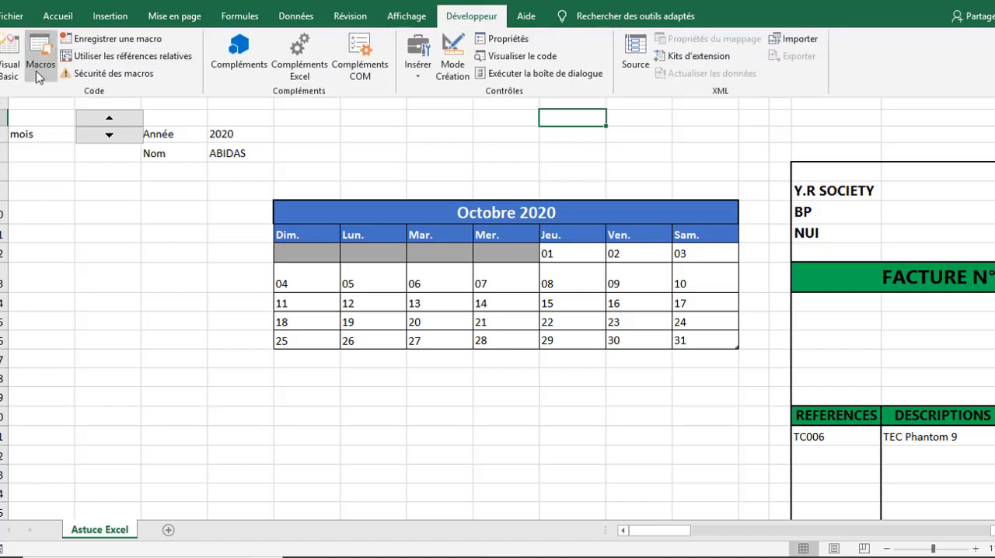
click(99, 40)
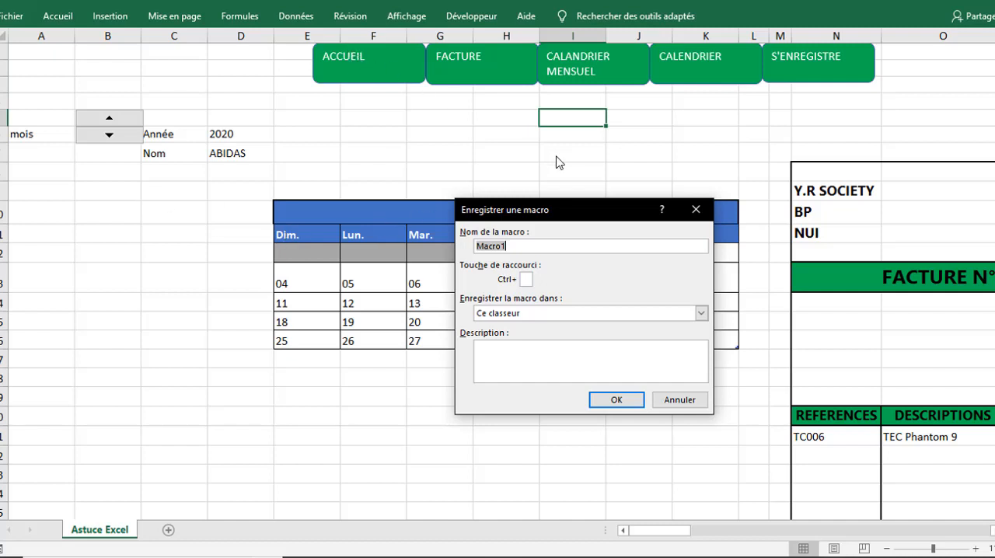
text(ACC)
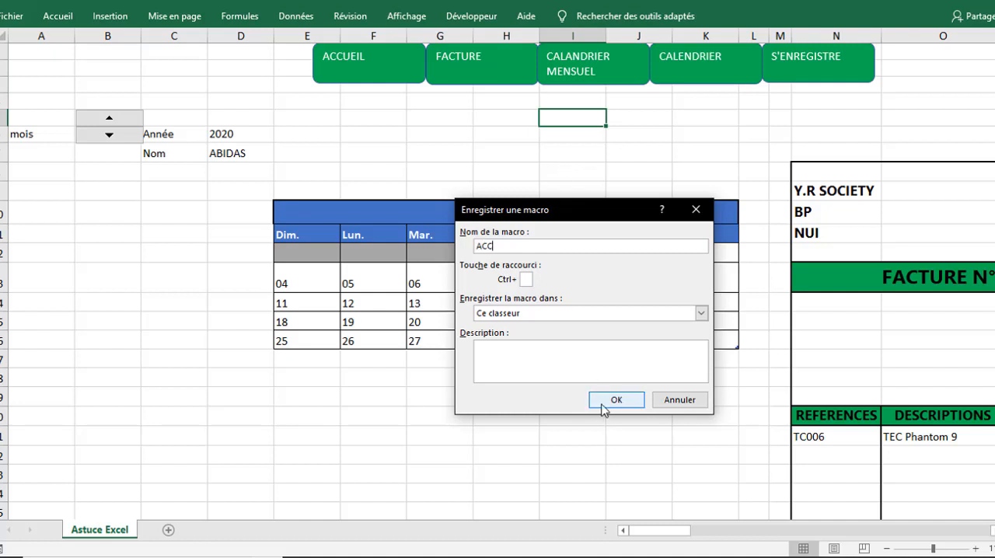
click(506, 369)
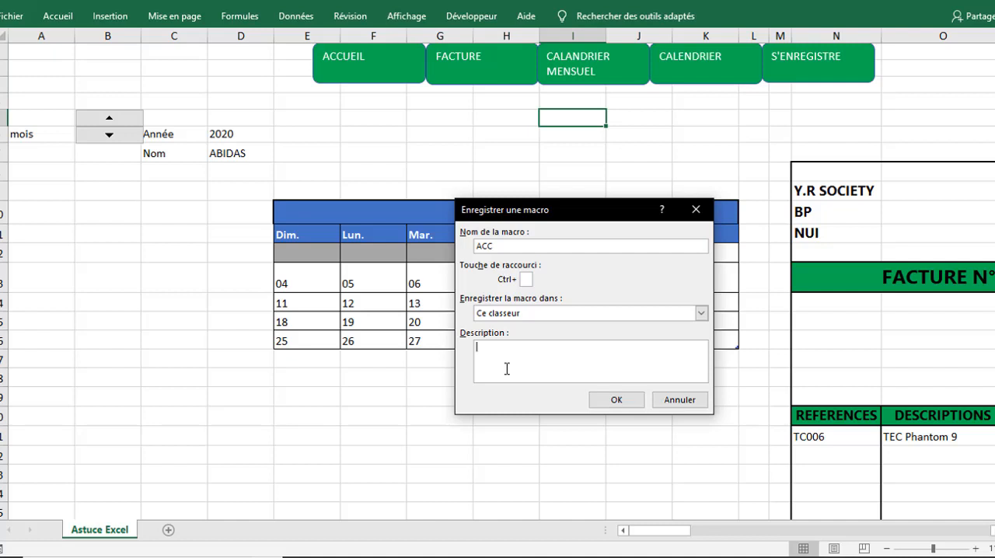
text(Afficher la page ACCUEIL)
click(609, 402)
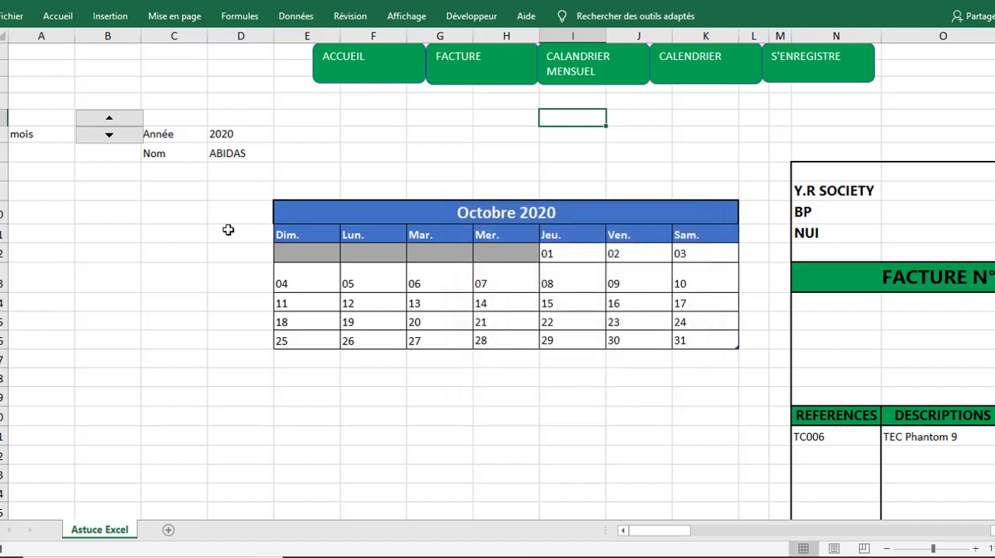
Step: Hide columns A to BG to leave only the home image area, and stop the macro recording
click(463, 17)
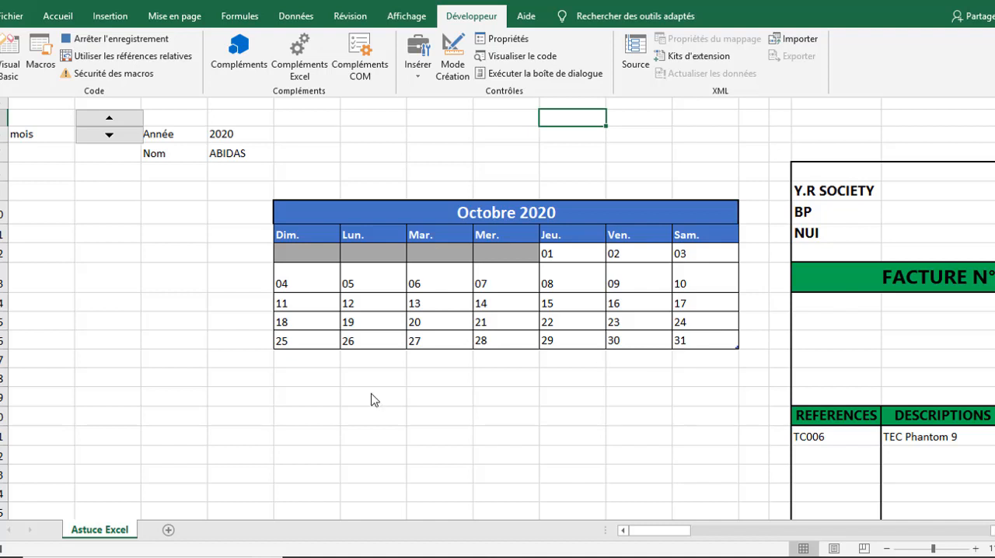
key(ctrl+F1)
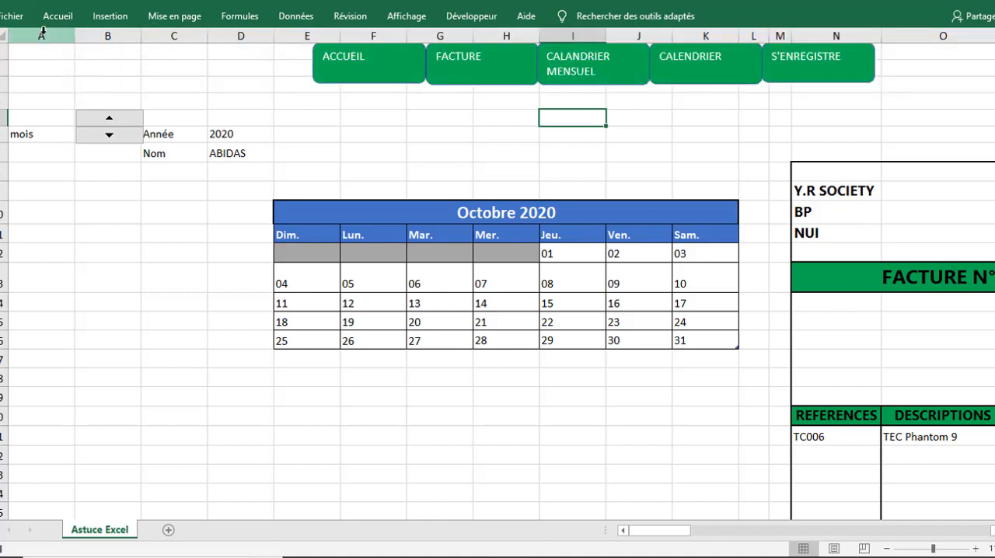
drag(42, 31, 753, 162)
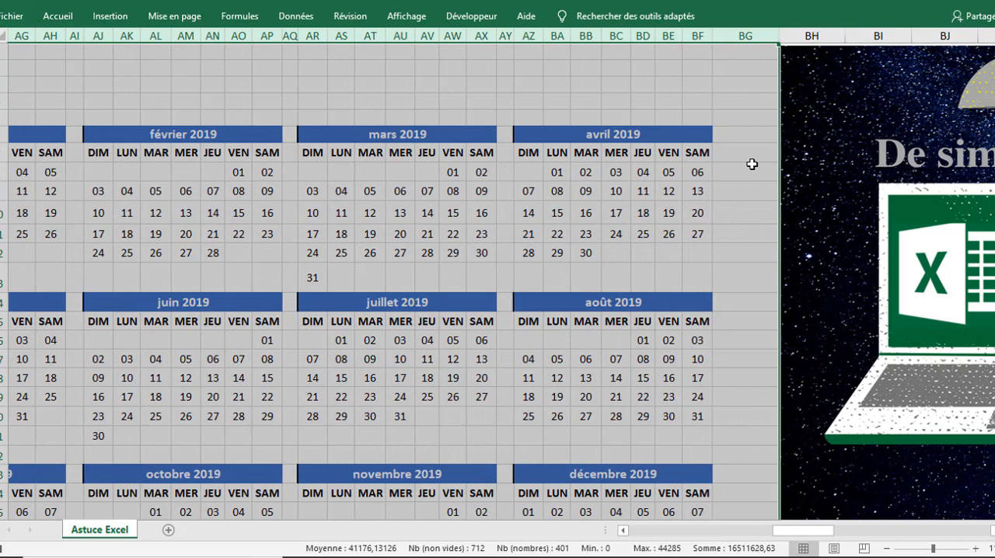
right_click(721, 35)
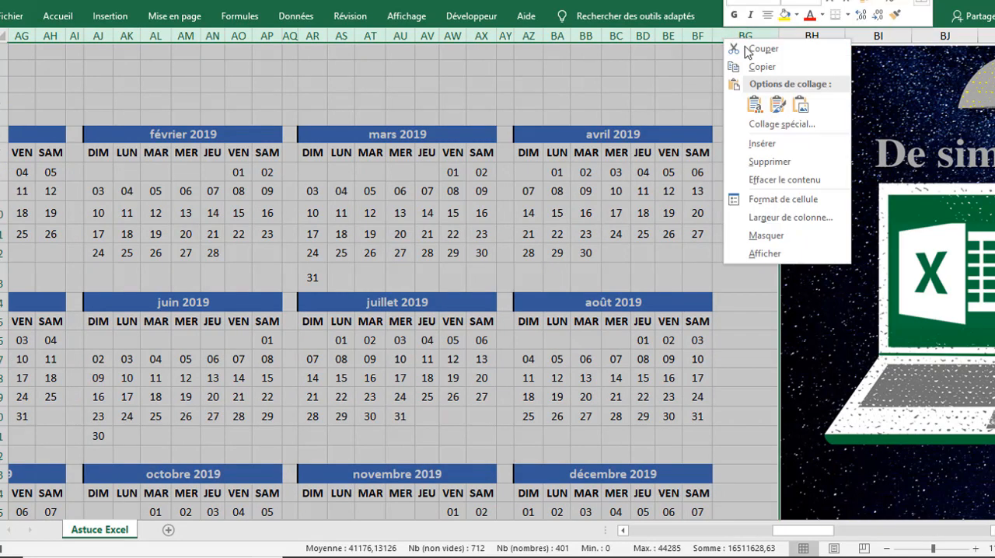
click(768, 235)
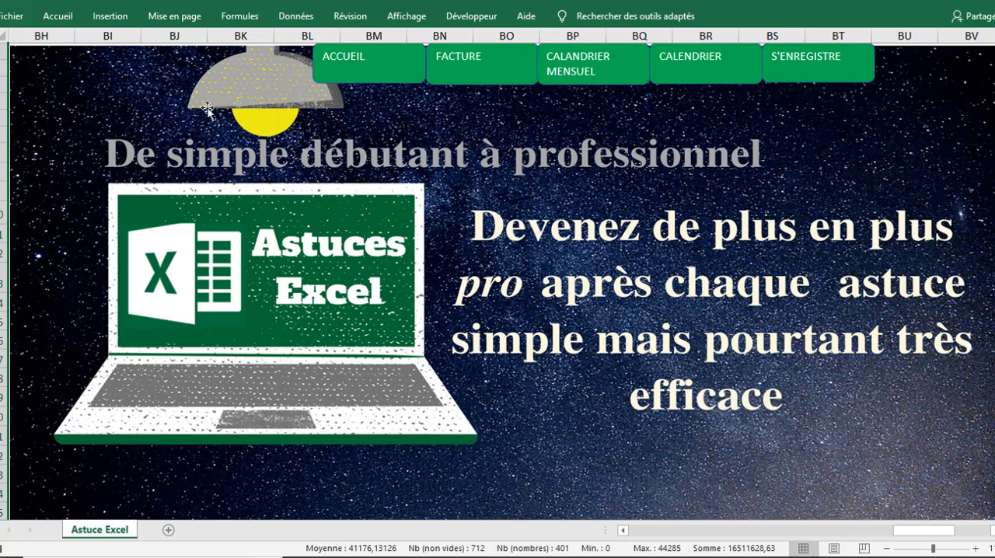
click(467, 21)
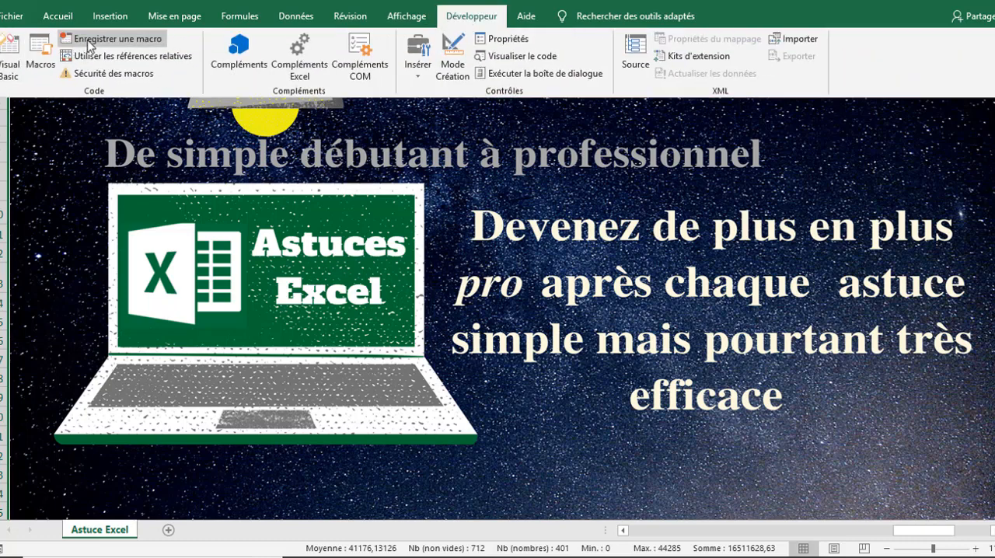
click(476, 148)
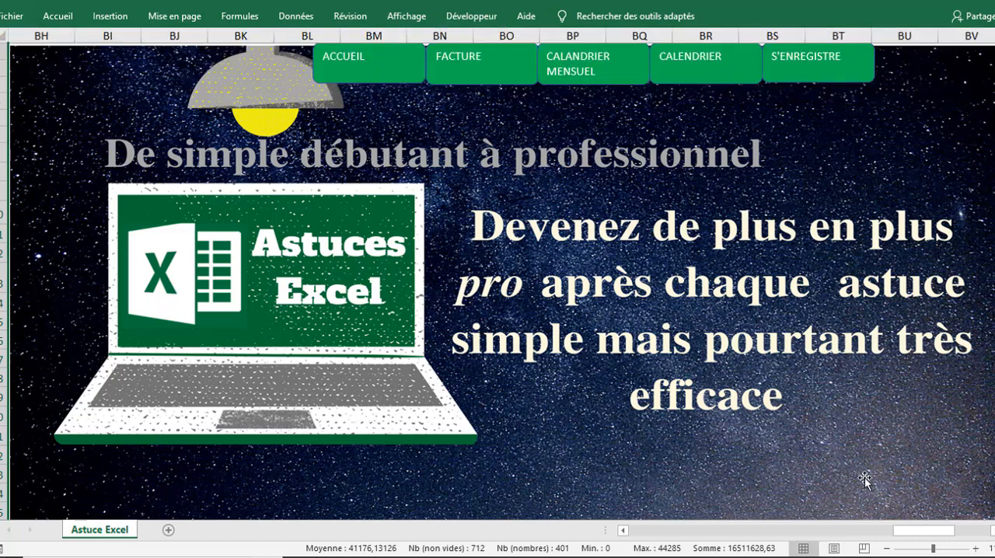
Step: Start recording a new macro named "FACT" in this workbook
click(474, 19)
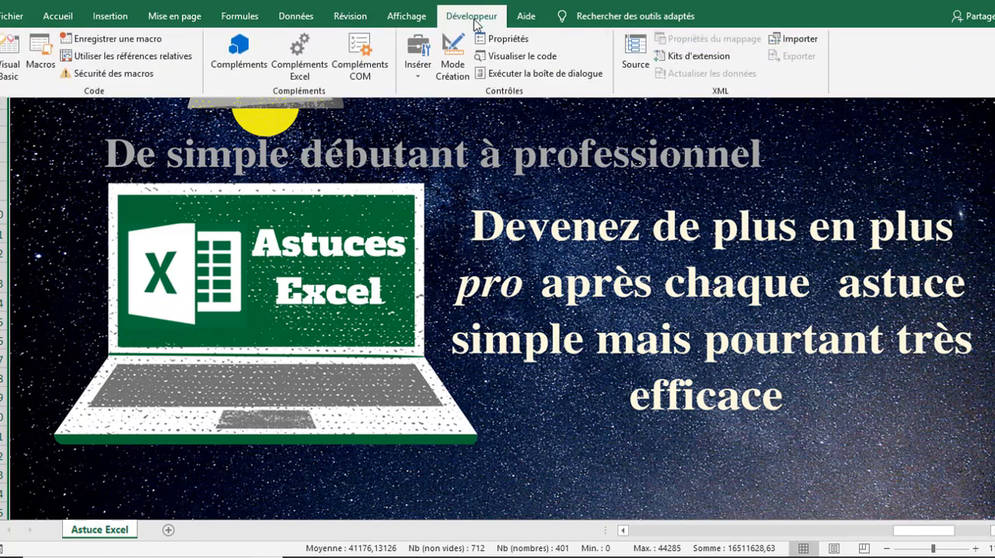
click(94, 41)
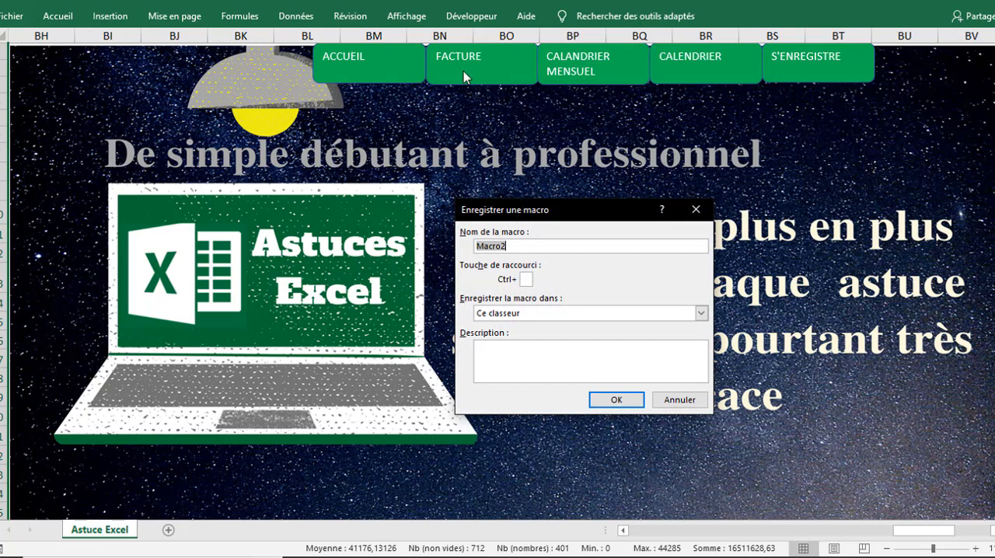
text(FACT)
click(616, 400)
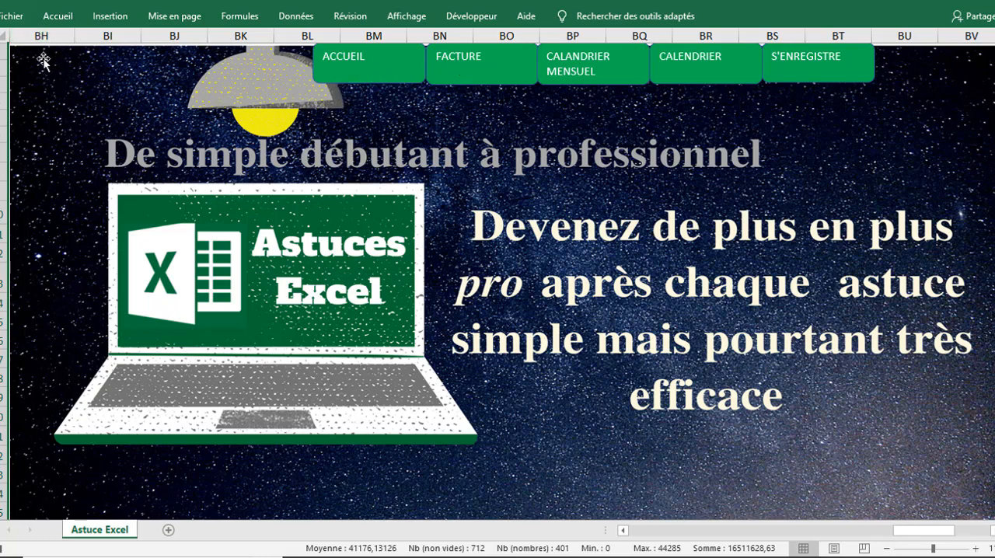
Step: Unhide all the hidden columns before column BH
click(39, 26)
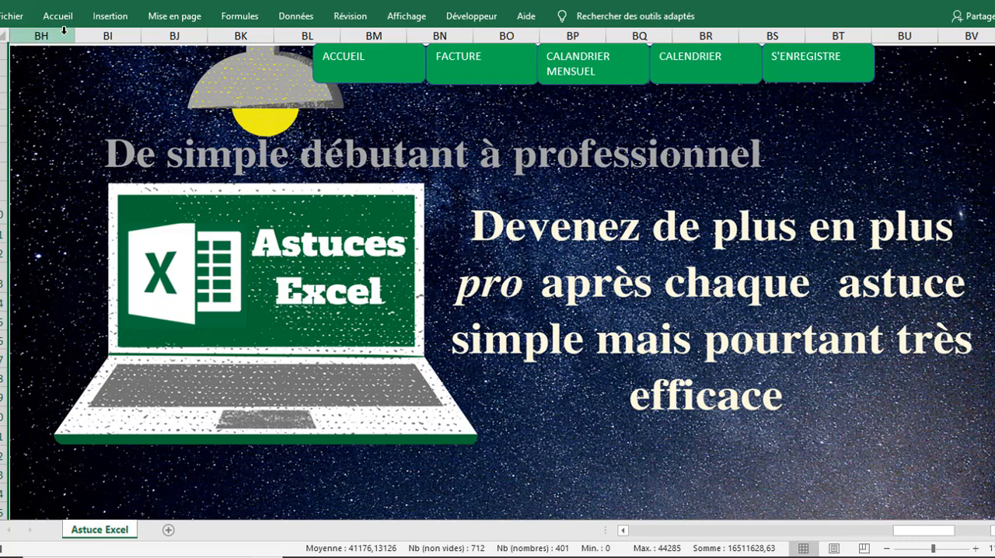
drag(62, 33, 1, 34)
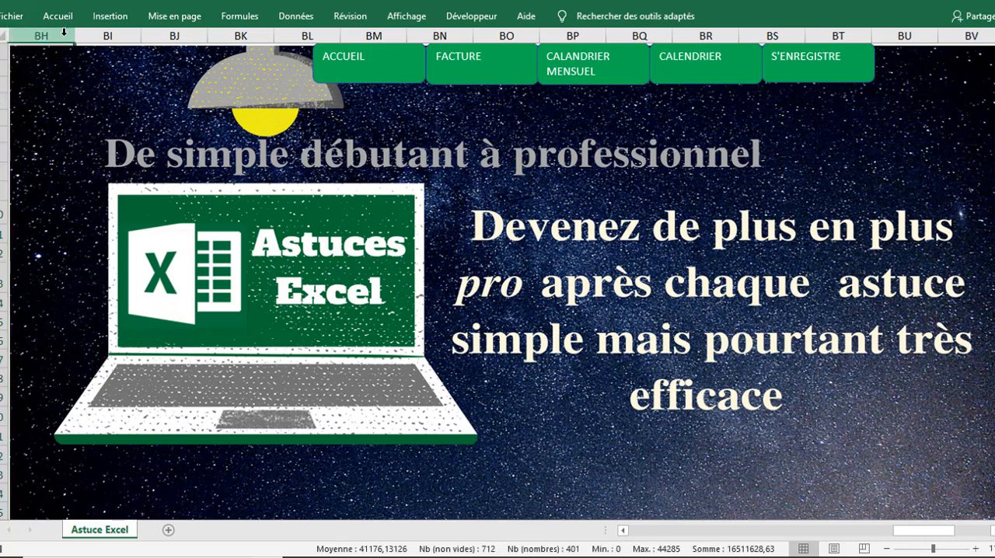
right_click(64, 32)
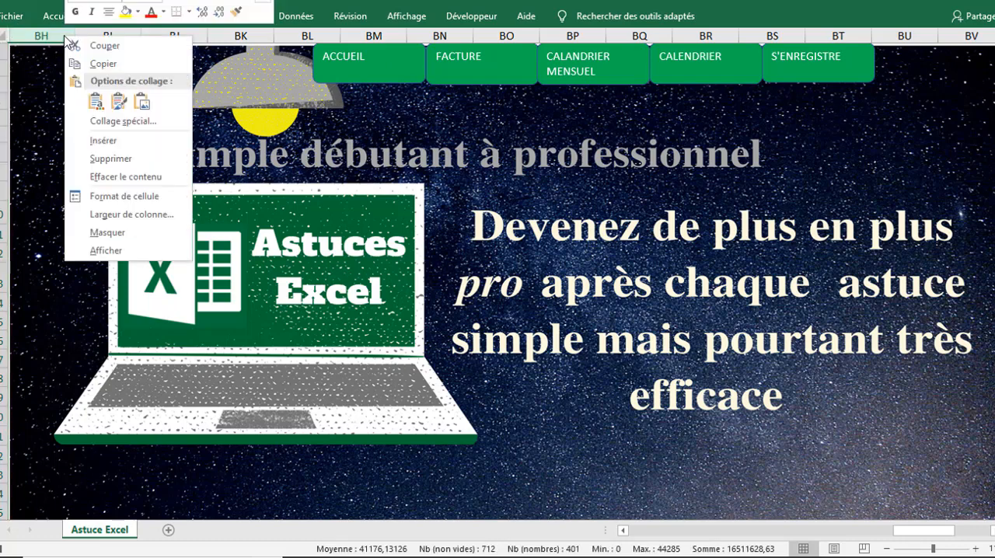
click(106, 251)
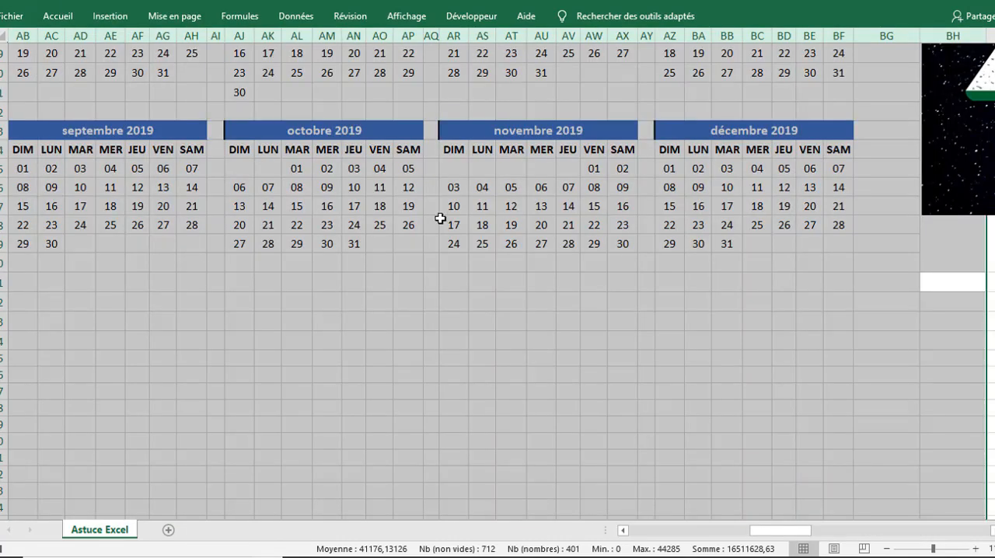
Step: Hide columns A to L, which hold the monthly calendar
drag(770, 537, 626, 537)
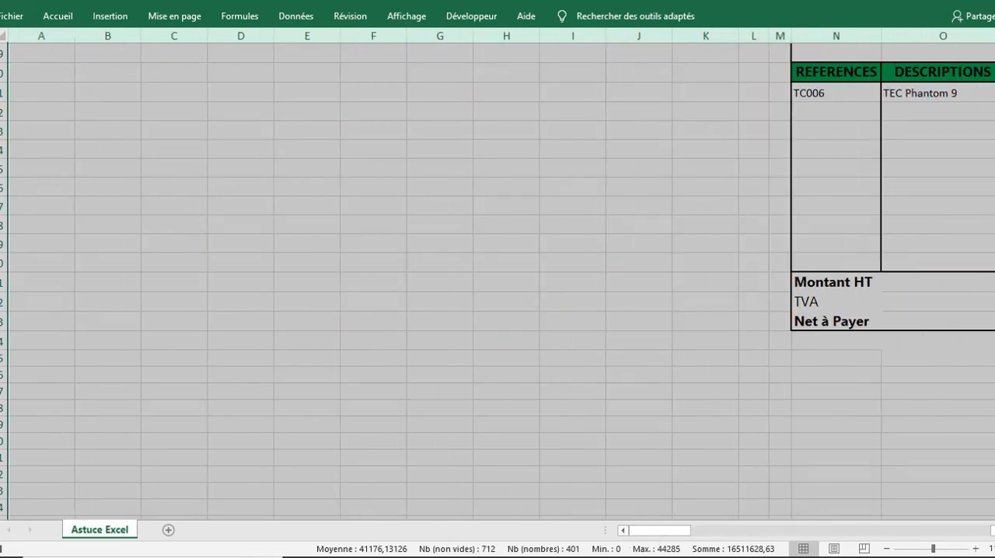
drag(994, 372, 994, 272)
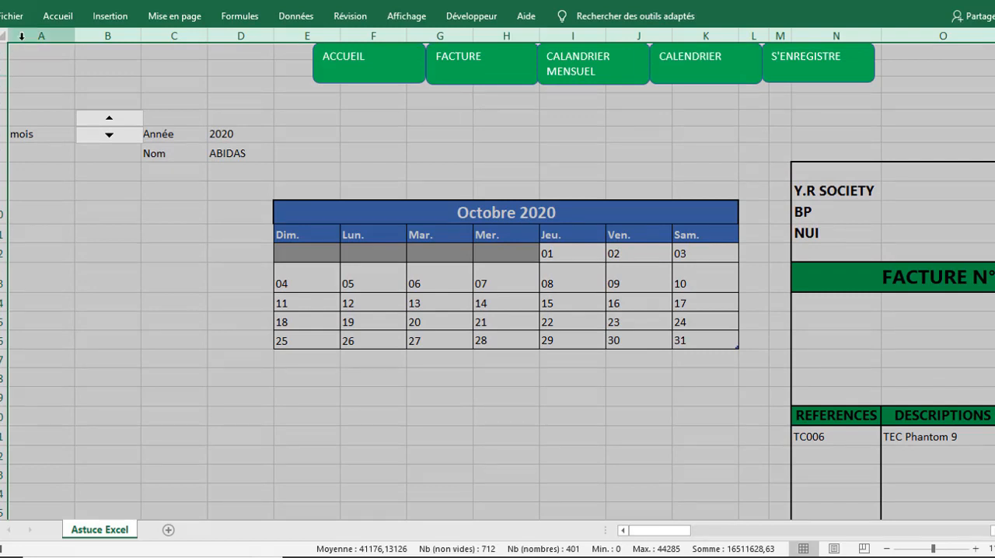
drag(22, 36, 745, 35)
right_click(744, 35)
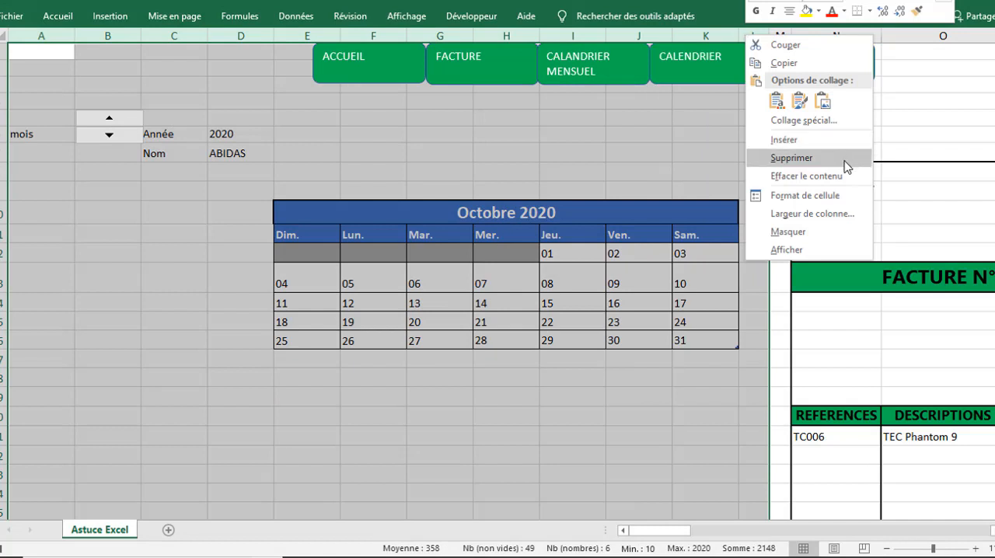
click(787, 232)
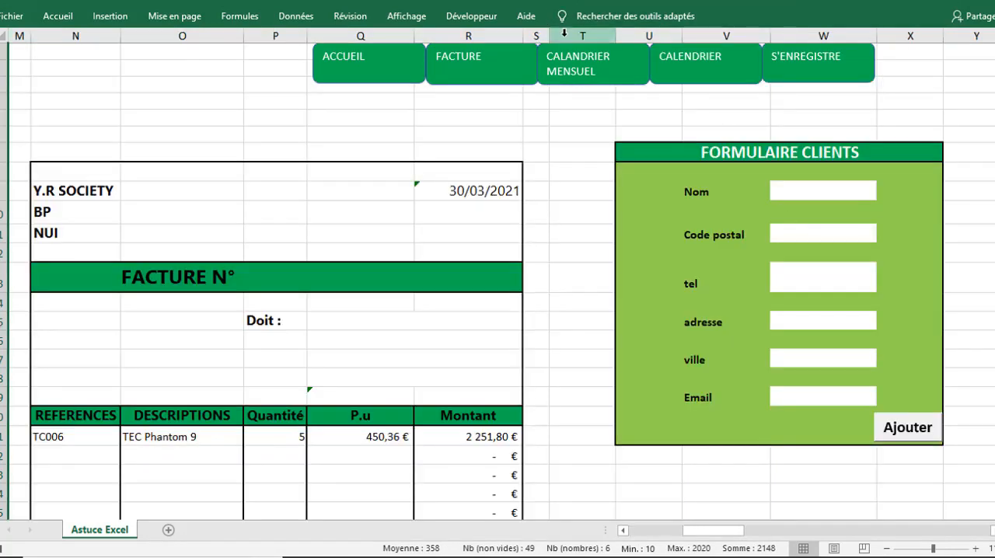
Step: Hide columns T to CA, from the client form through the home image, leaving the invoice area
drag(564, 32, 751, 68)
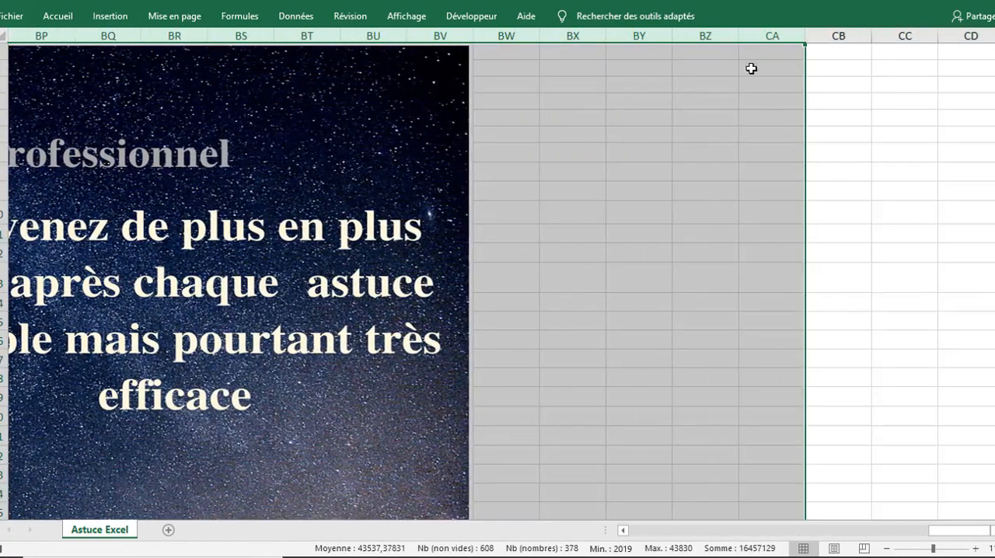
right_click(718, 33)
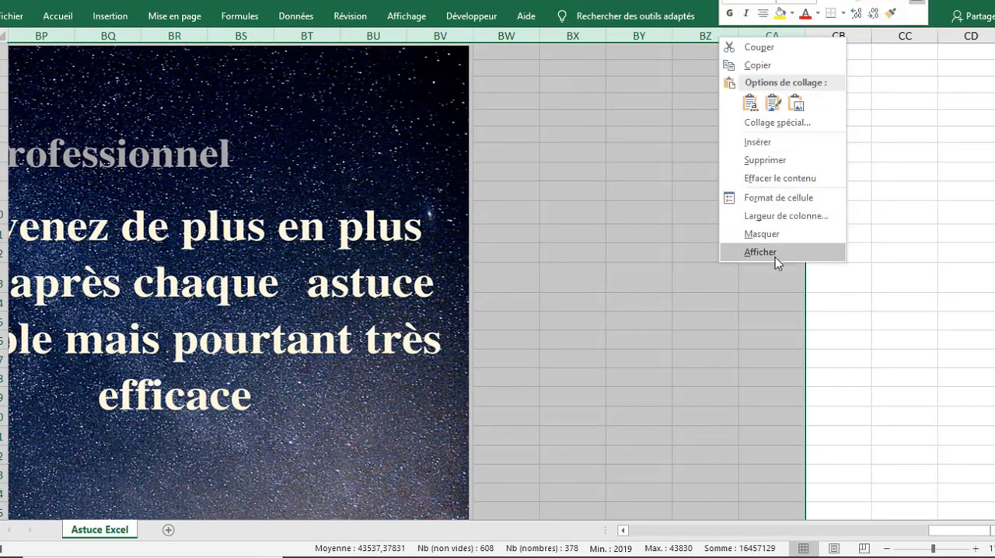
click(762, 234)
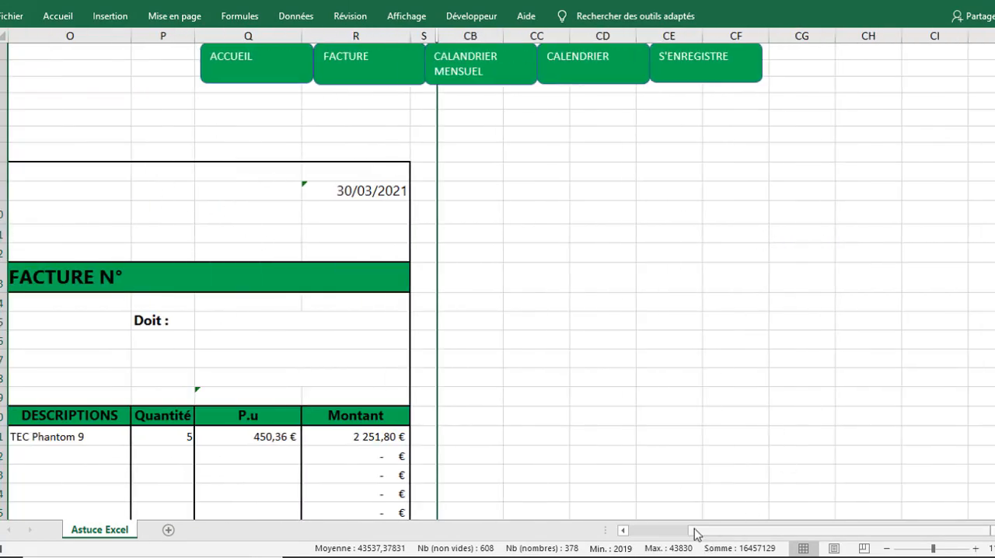
drag(695, 531, 630, 533)
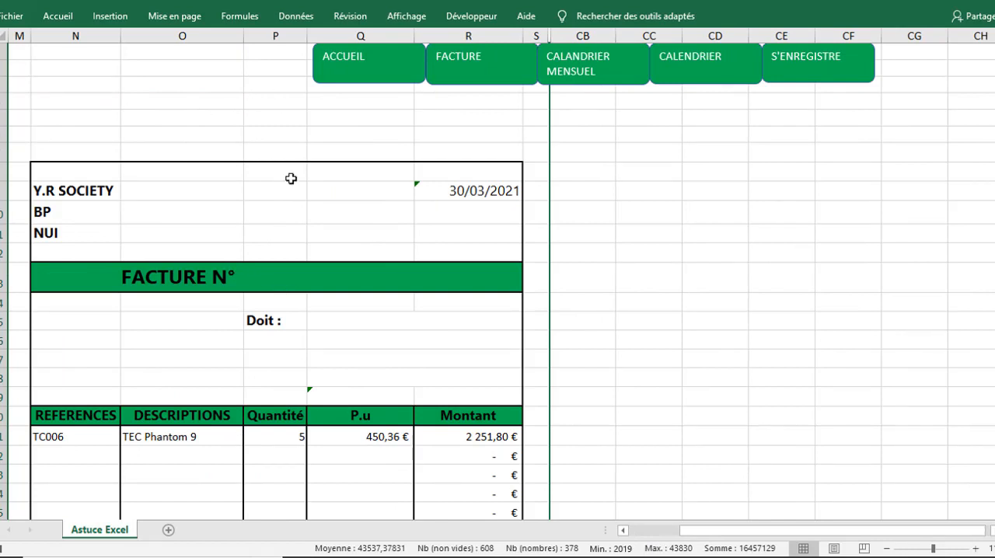
Step: Clear the reference and the quantity in the first line of the invoice table
click(330, 325)
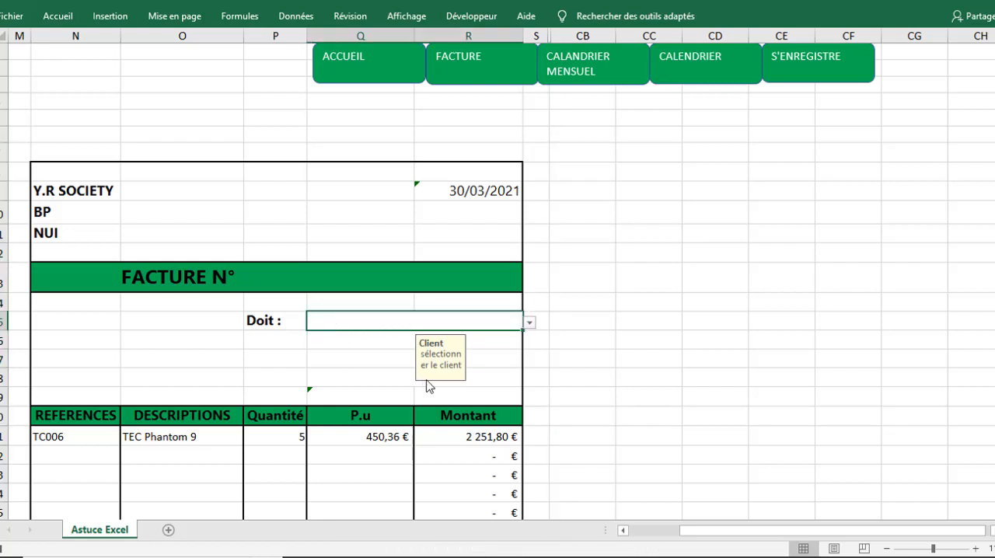
click(78, 436)
key(Delete)
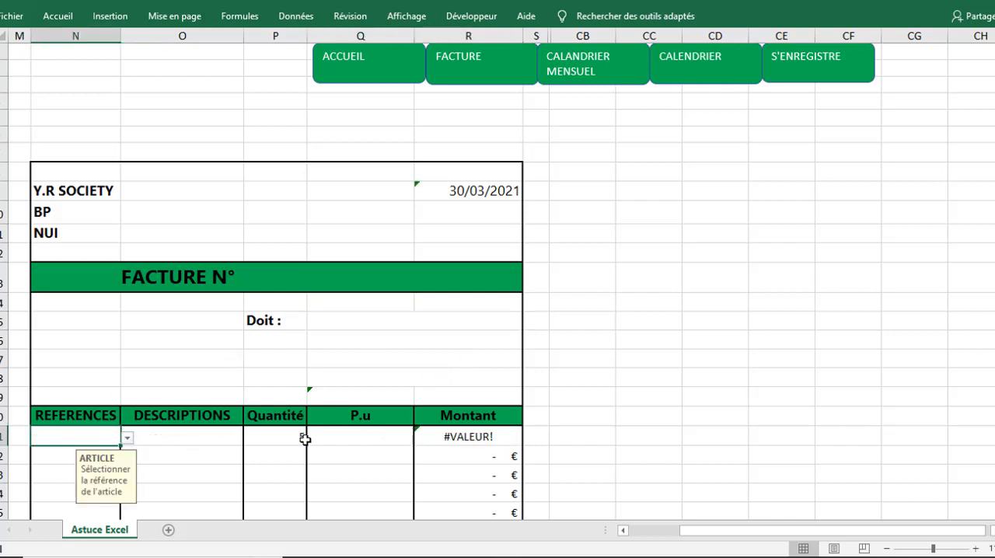
click(295, 438)
key(Delete)
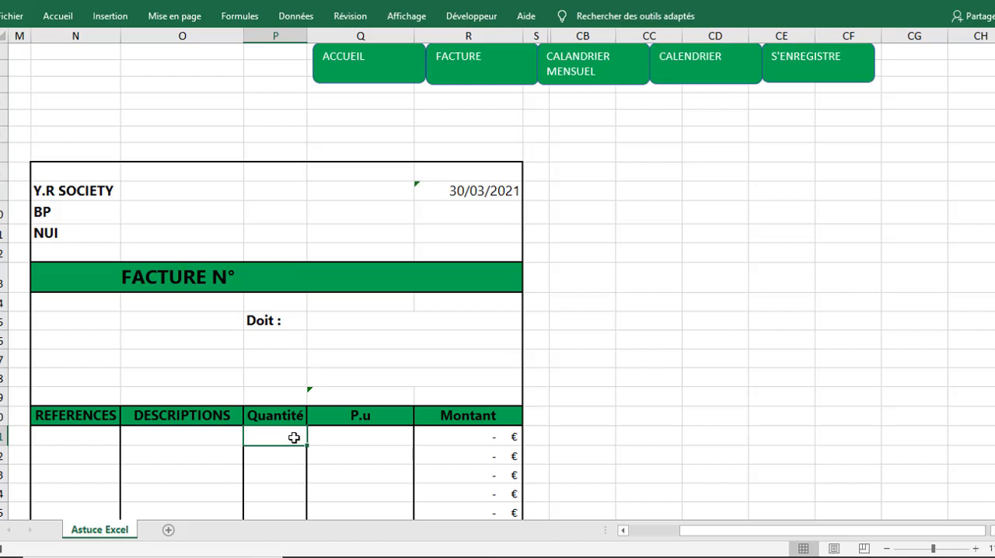
Step: Select the client cell beside "Doit :" in the invoice and stop the macro recording
click(342, 318)
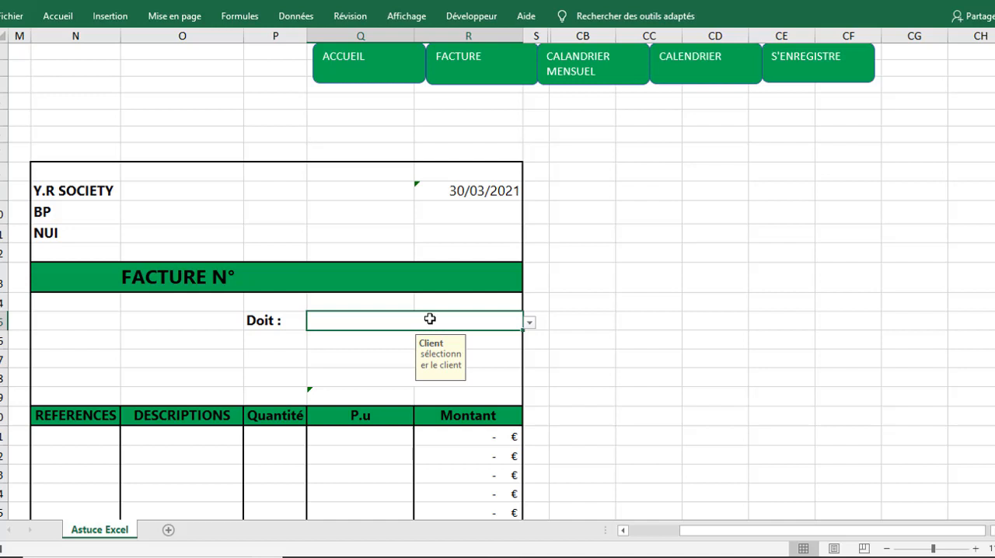
click(495, 16)
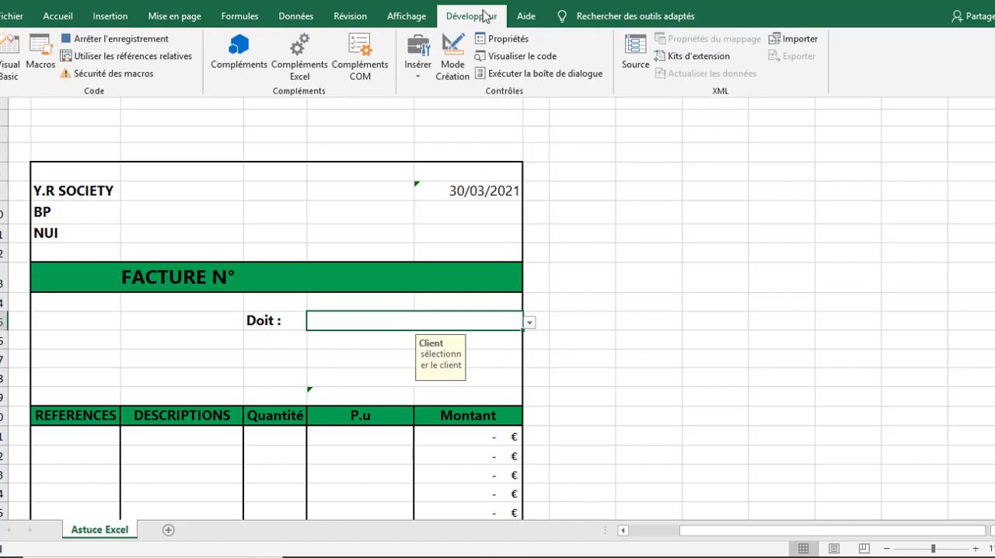
click(84, 40)
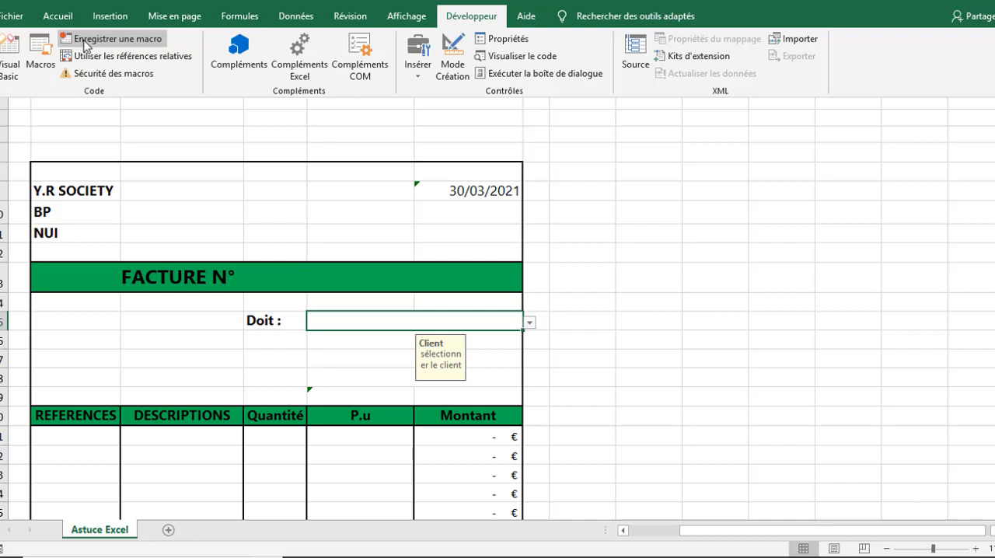
Step: Start recording a macro named ACC in this workbook, replacing the existing macro of that name
click(85, 43)
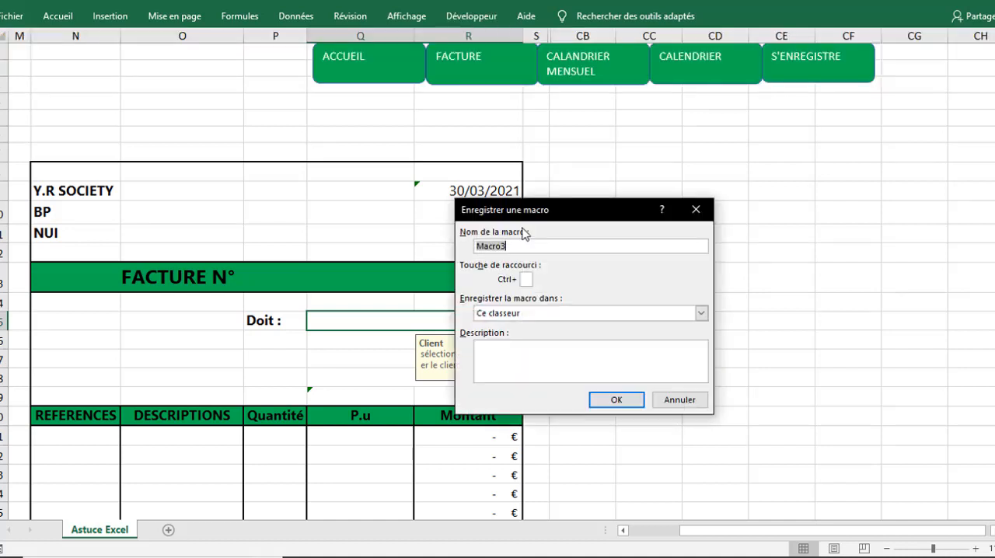
text(ACC)
click(624, 400)
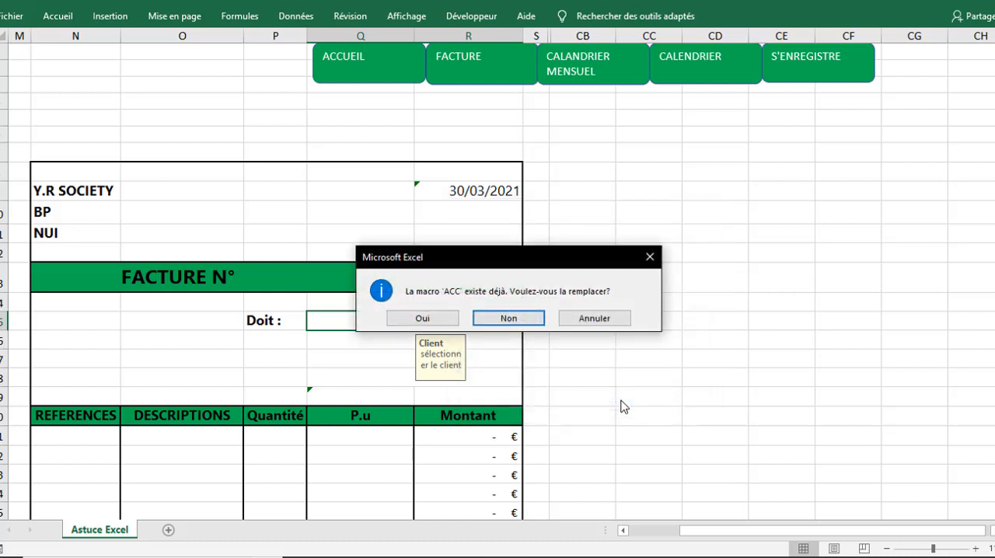
click(435, 324)
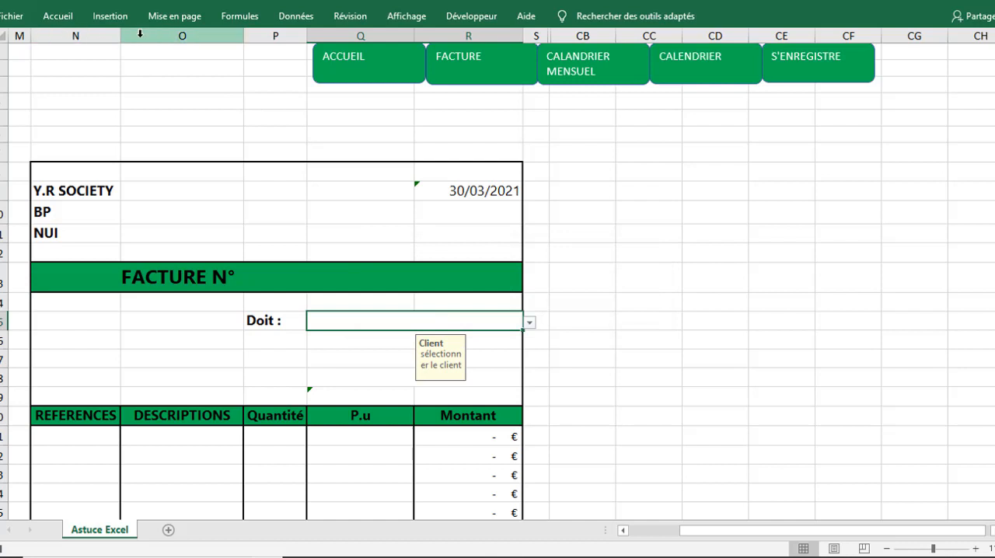
Step: Unhide all the hidden columns up to column CB
drag(584, 31, 36, 34)
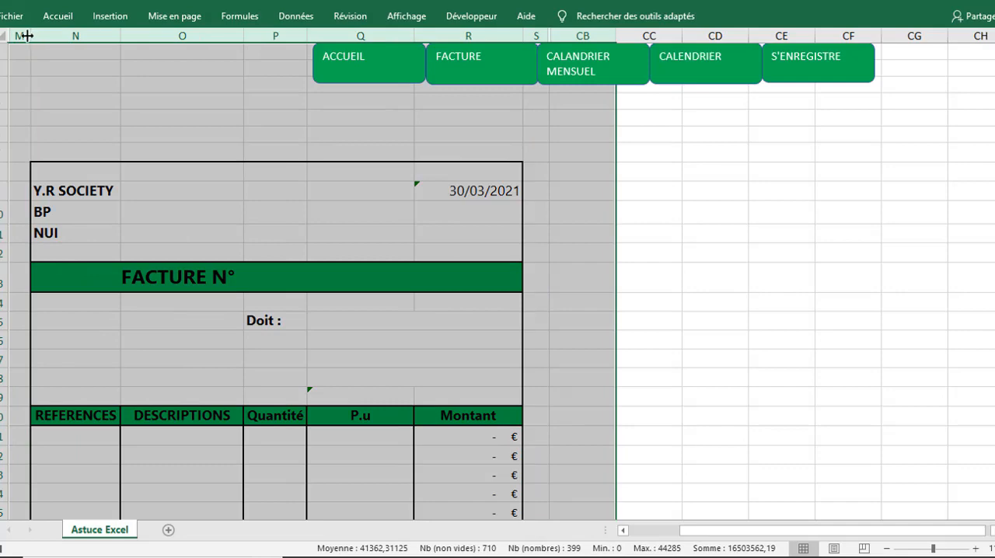
right_click(25, 35)
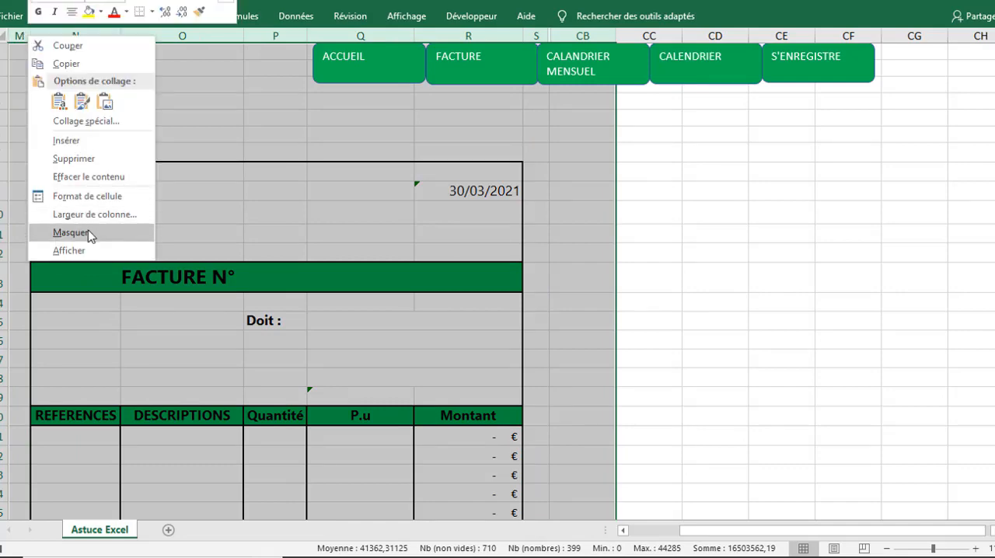
click(70, 250)
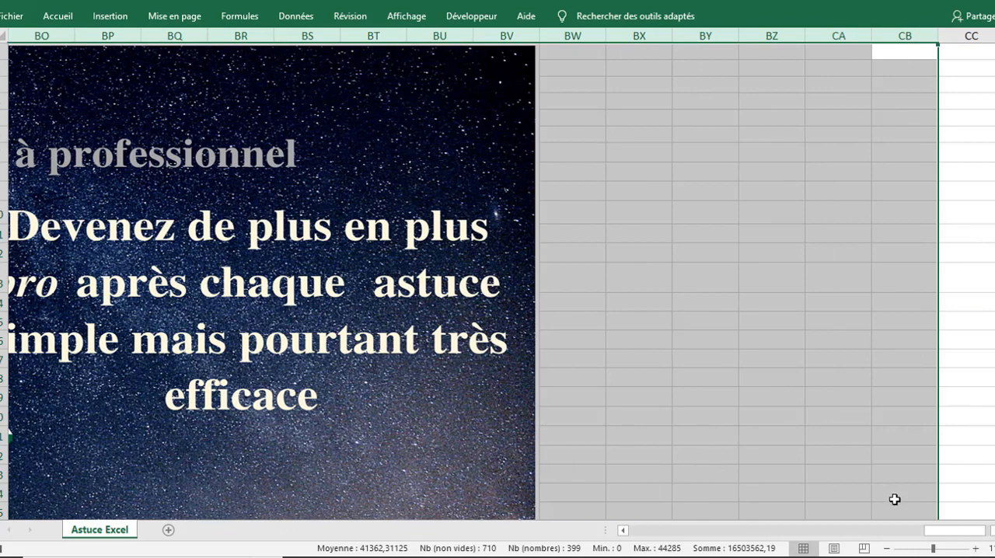
Step: Hide columns A to BG, from the monthly calendar through the yearly calendar, leaving the home image
drag(949, 533, 871, 532)
click(314, 36)
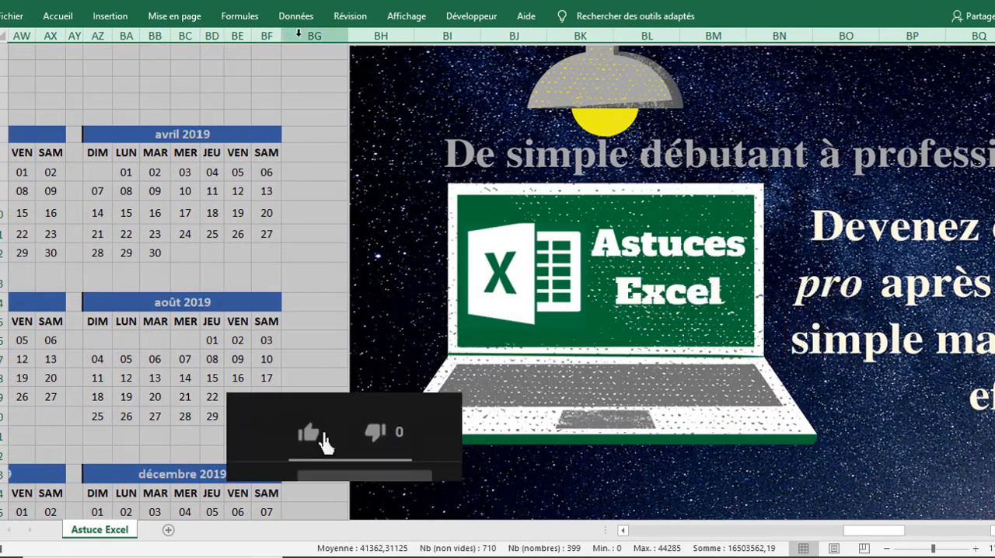
drag(258, 43, 31, 31)
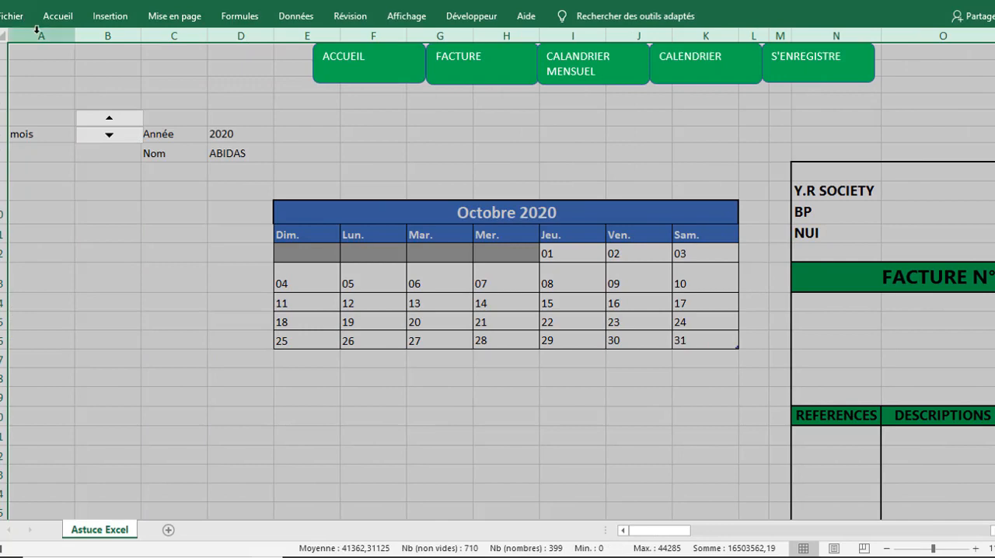
right_click(39, 32)
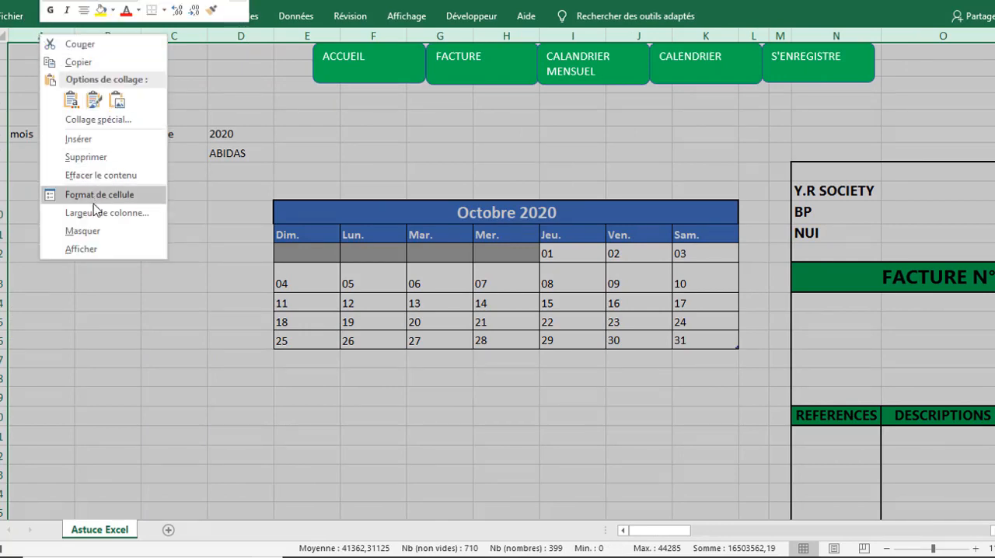
click(93, 232)
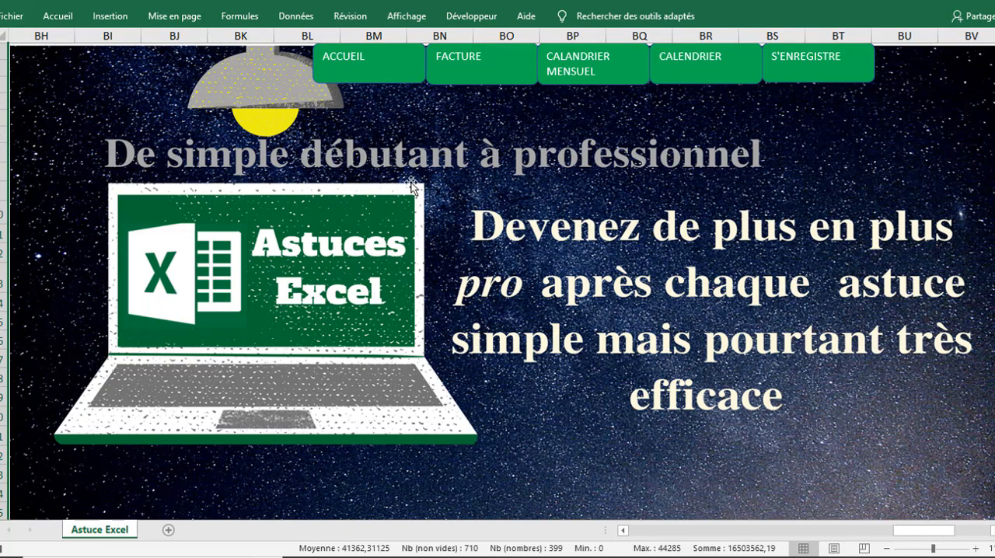
Step: Stop recording the home macro
click(470, 16)
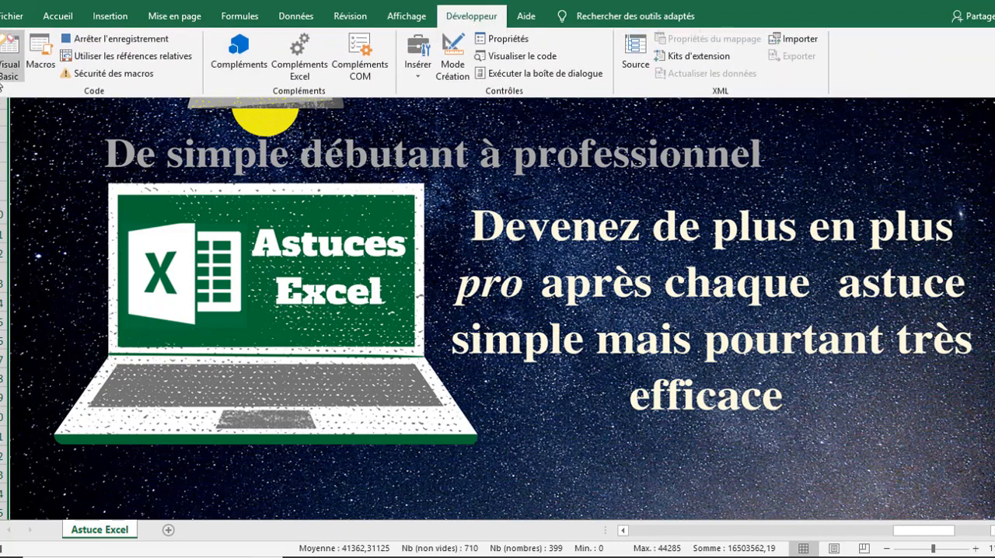
click(99, 45)
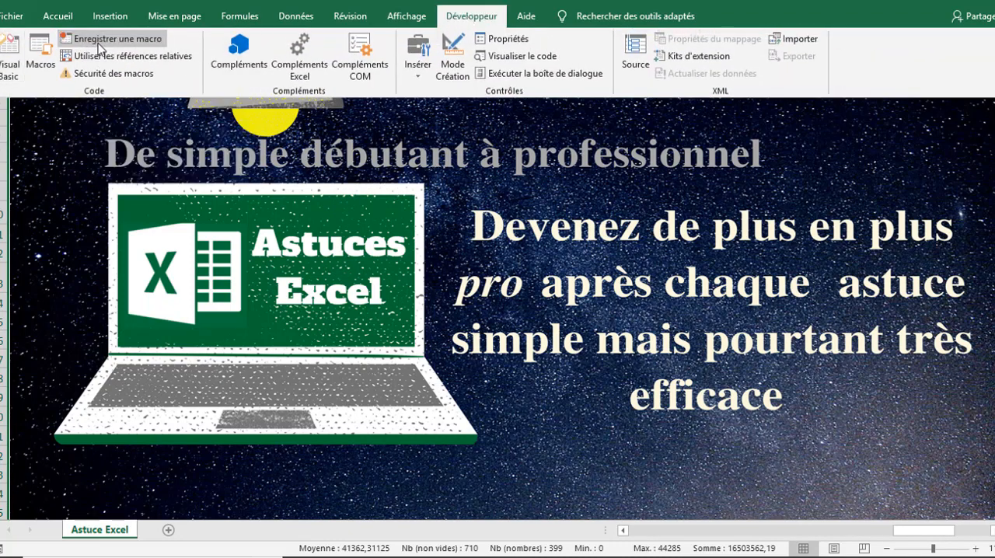
click(416, 153)
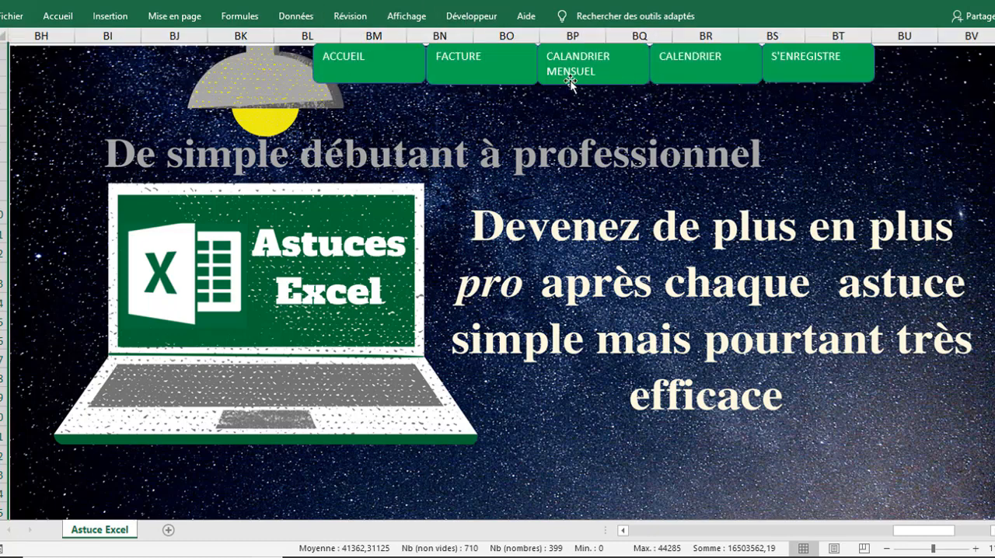
Step: Start recording a new macro in this workbook for displaying the monthly calendar
click(473, 16)
click(125, 38)
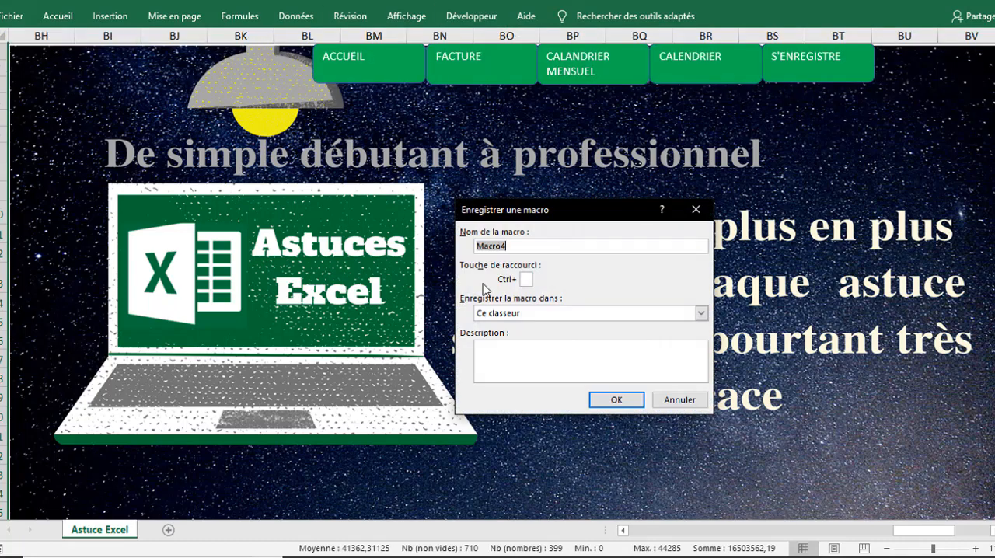
text(CM)
click(615, 401)
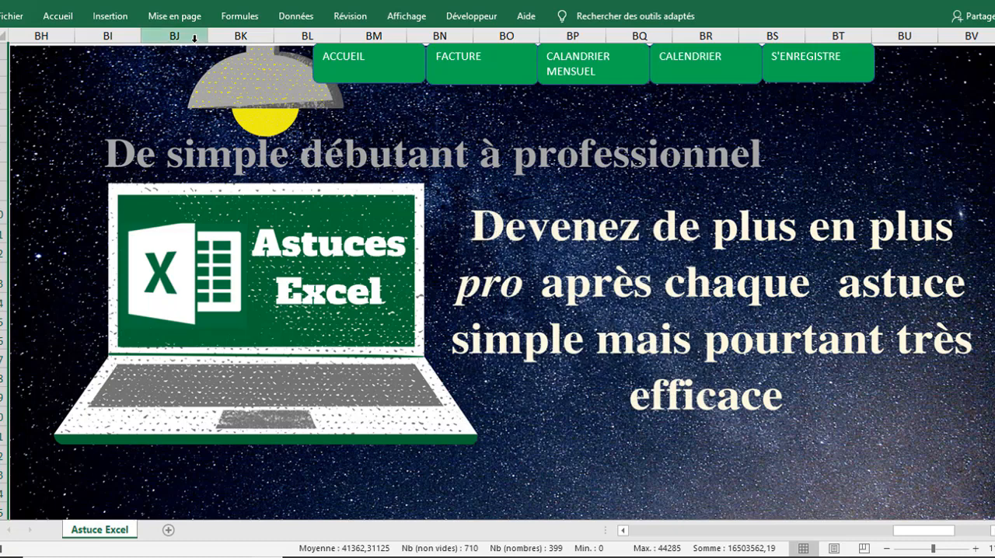
Step: Unhide the columns before the home image, A to BG
drag(172, 33, 60, 34)
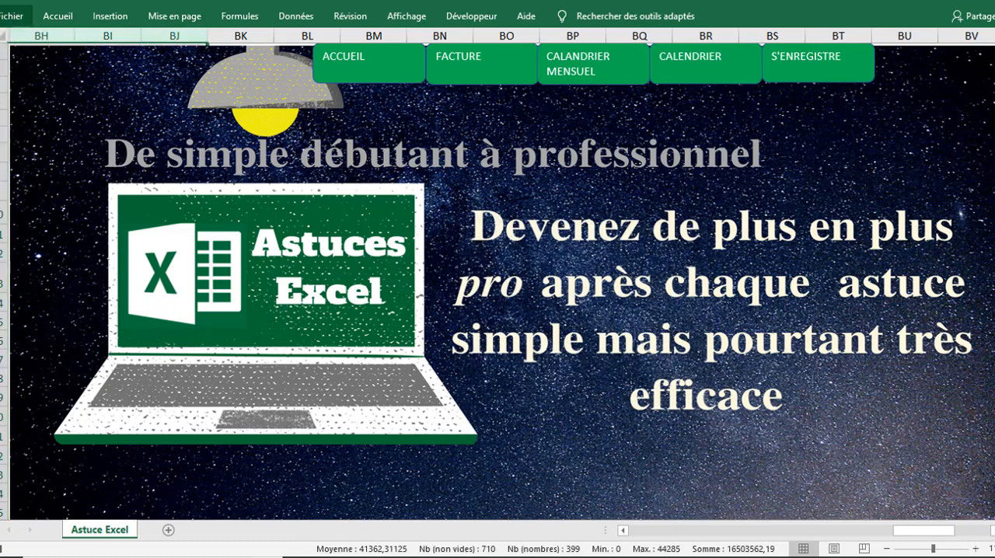
right_click(57, 35)
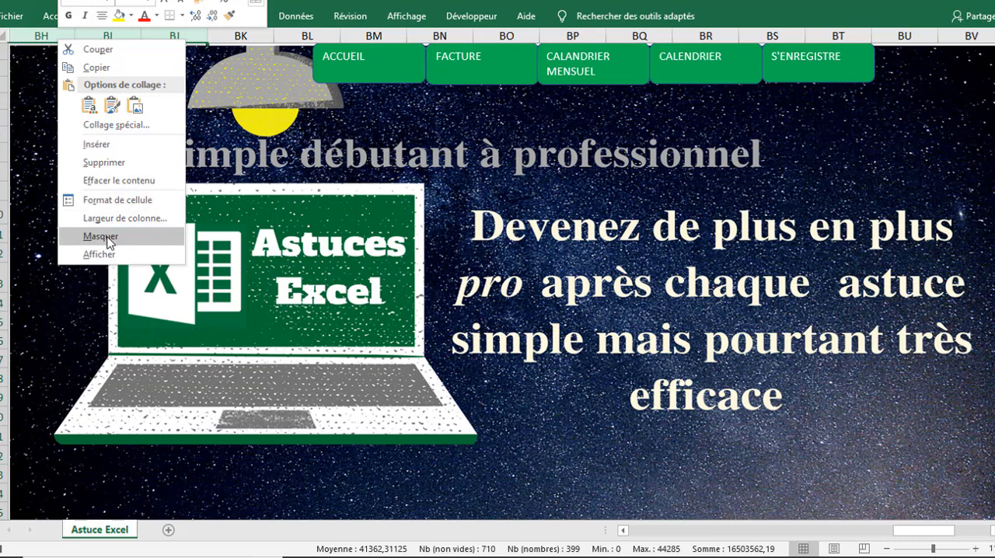
click(99, 255)
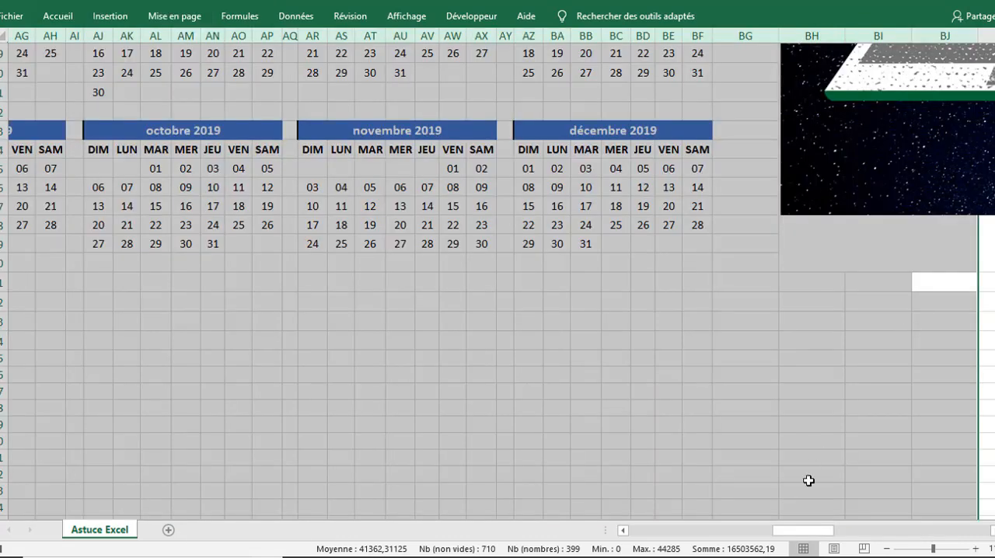
Step: Hide columns M to BY, from the invoice through the home image, leaving the monthly calendar
drag(801, 531, 950, 519)
click(554, 31)
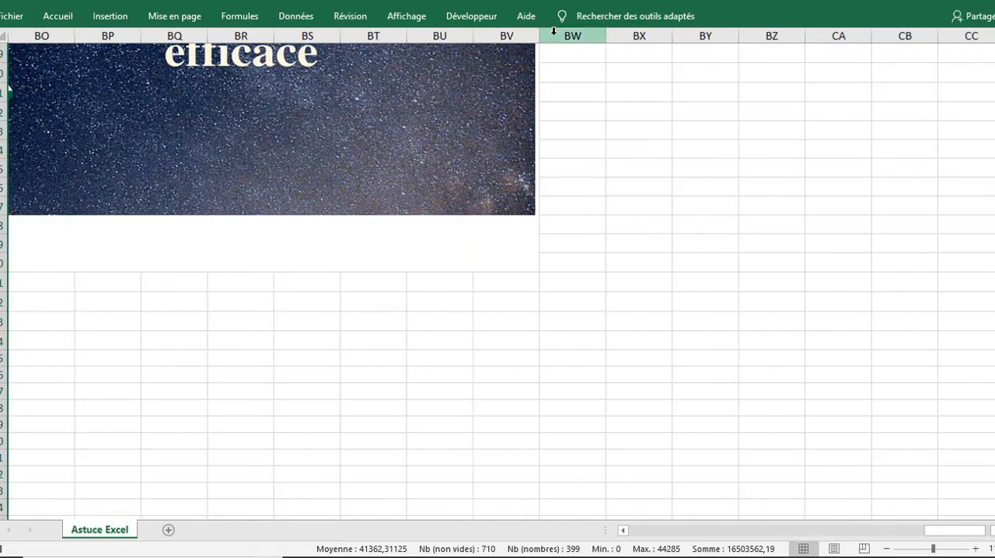
drag(554, 31, 415, 102)
scroll(498, 280, up, 9)
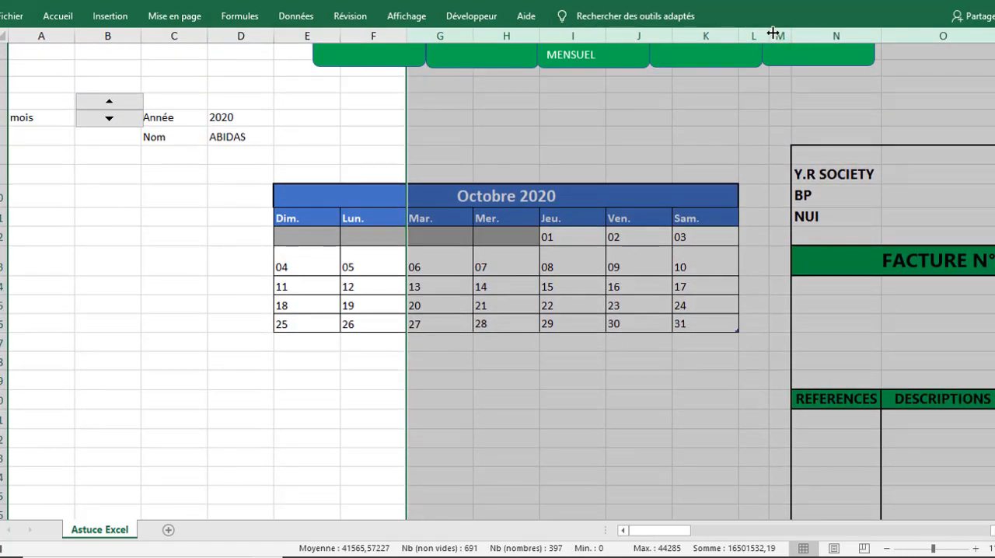
drag(778, 31, 848, 36)
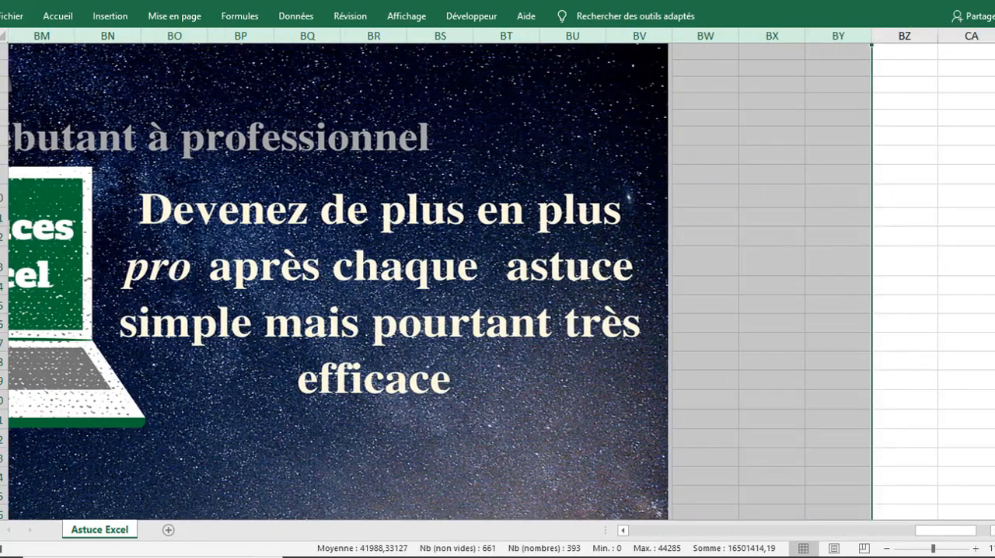
right_click(772, 36)
click(811, 241)
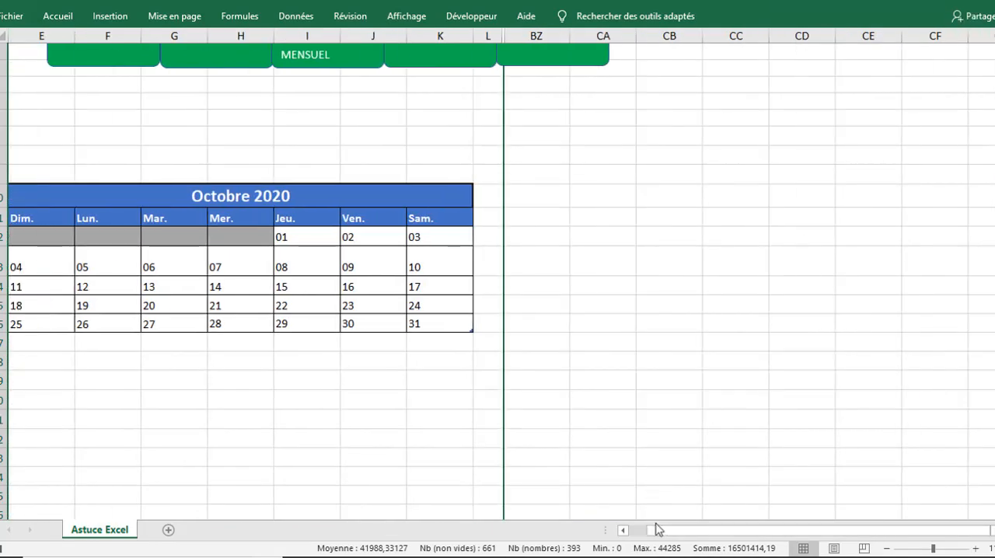
Step: Stop recording the monthly calendar macro with the calendar and the navigation bar in view
drag(639, 529, 628, 530)
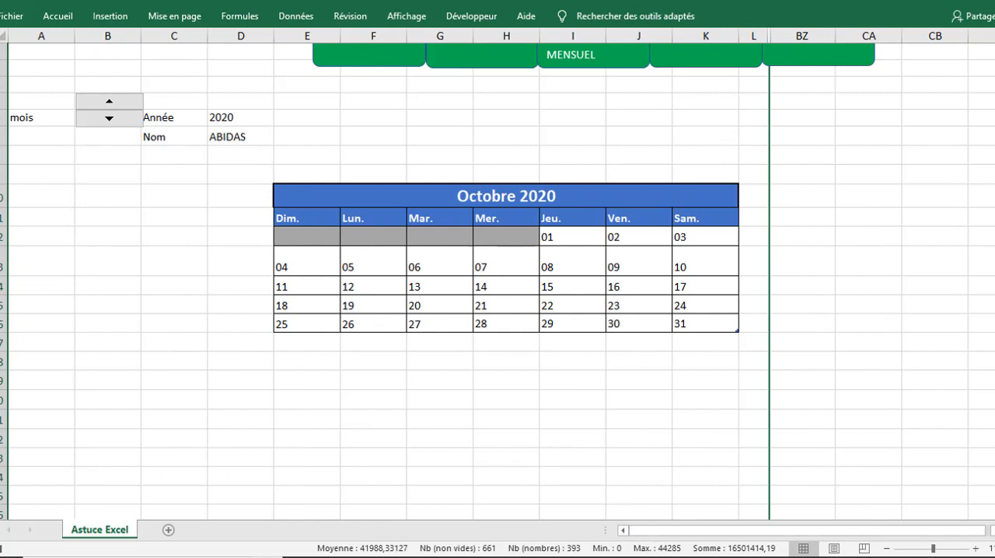
scroll(354, 118, up, 1)
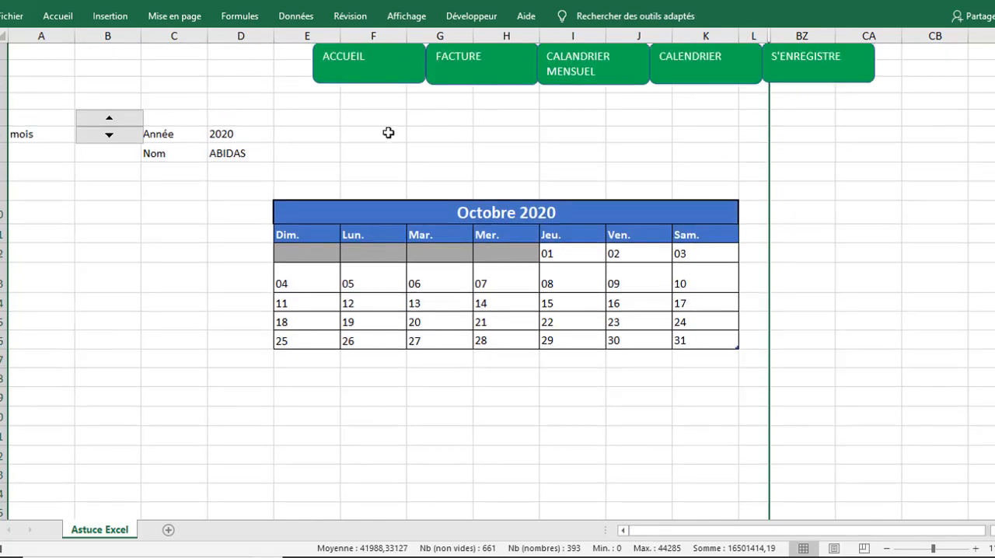
click(459, 17)
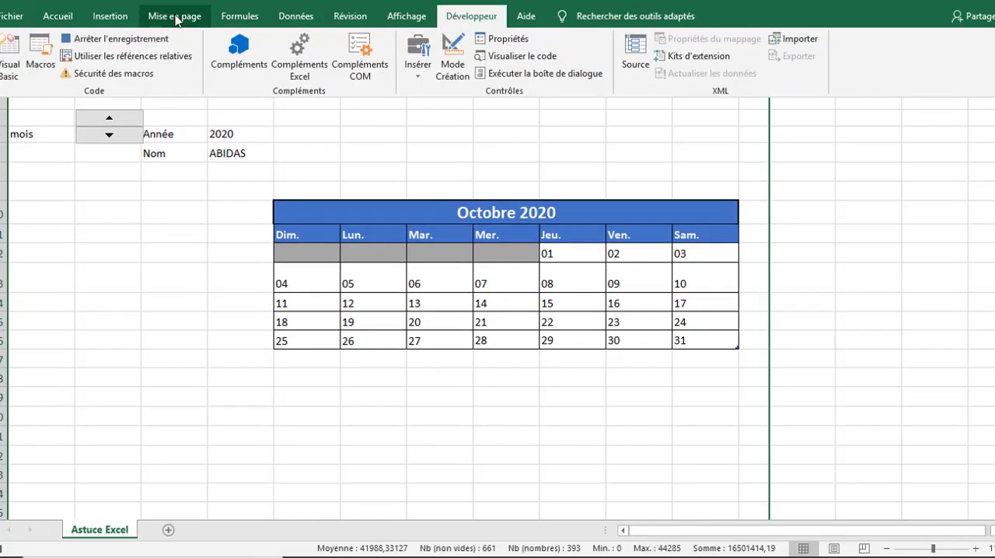
click(150, 39)
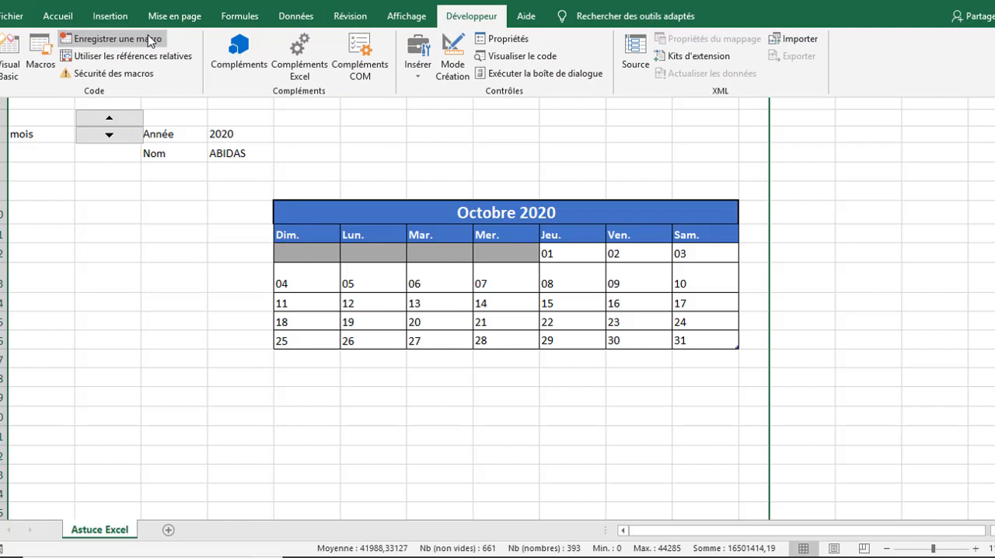
Step: Start recording another macro in this workbook for displaying the yearly calendar
click(124, 40)
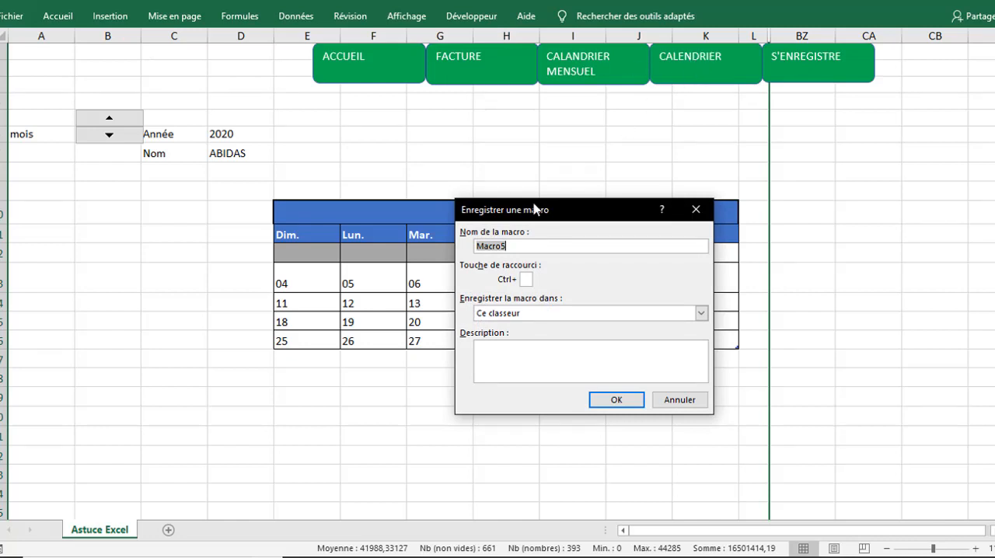
text(CA)
click(617, 400)
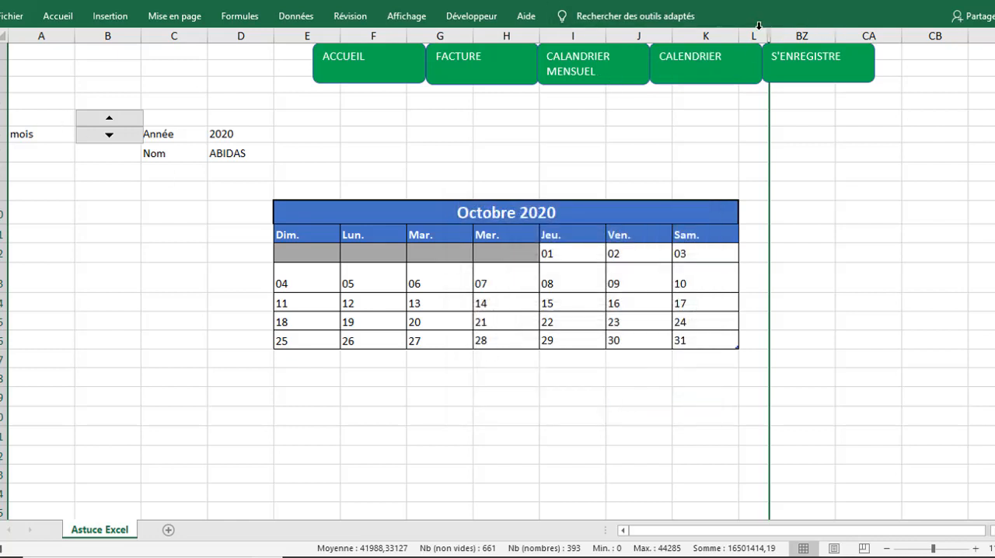
Step: Unhide the columns between L and BZ
drag(751, 35, 811, 35)
right_click(812, 35)
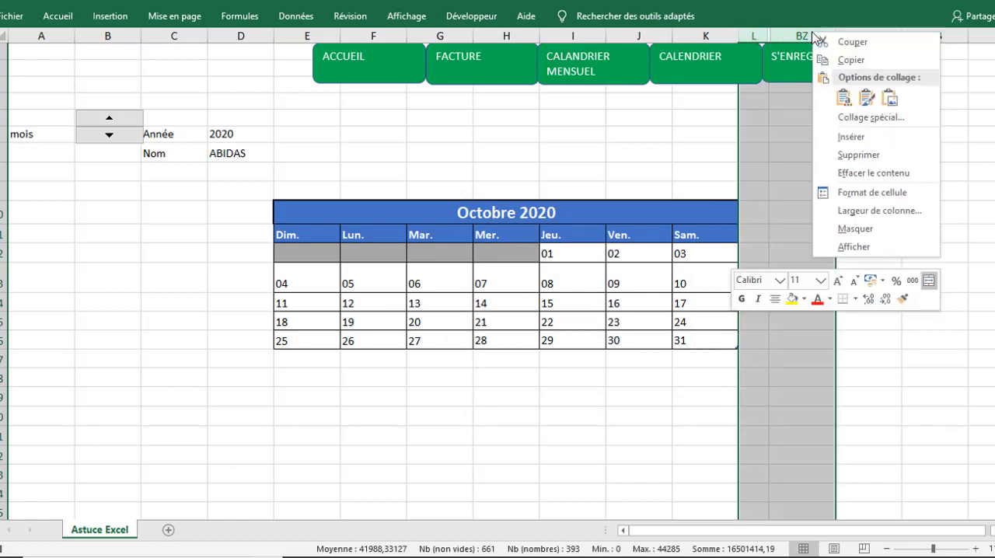
click(855, 247)
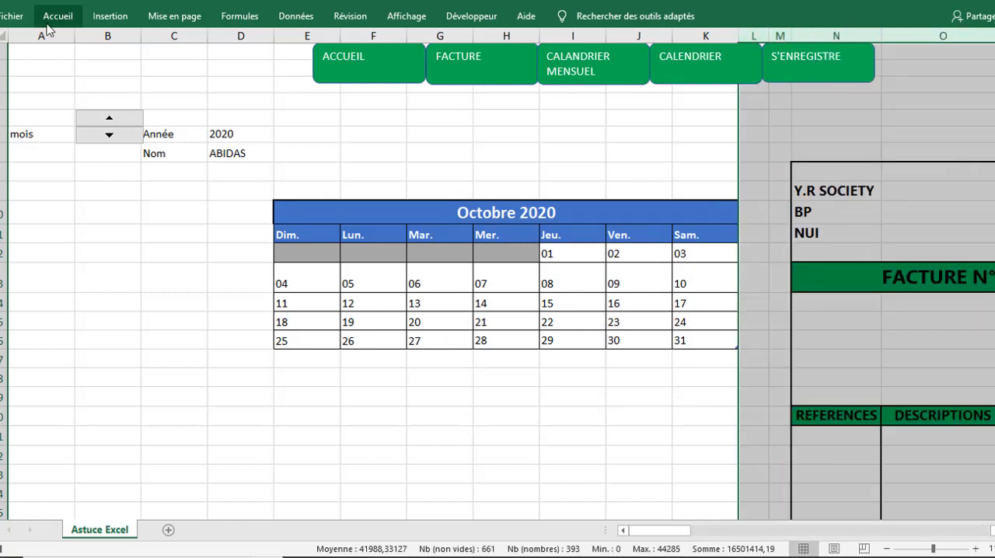
Step: Hide columns A to AA, from the monthly calendar through the client form, so the view starts at the yearly calendar
drag(41, 35, 888, 47)
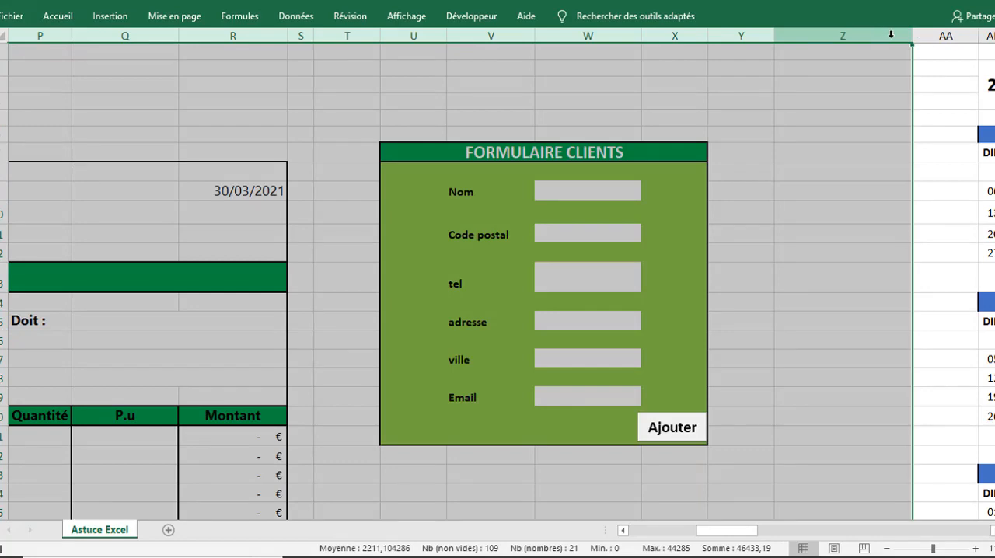
right_click(894, 35)
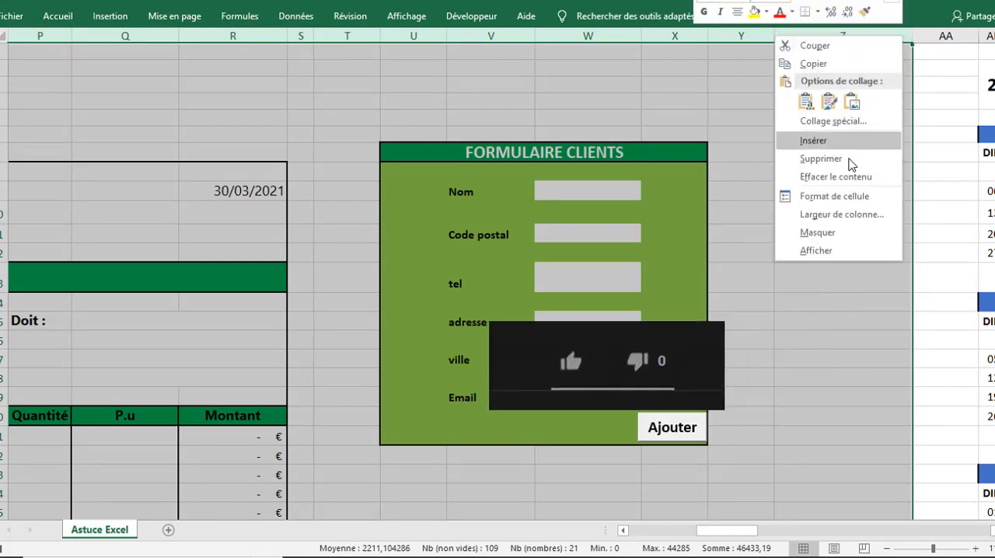
click(823, 233)
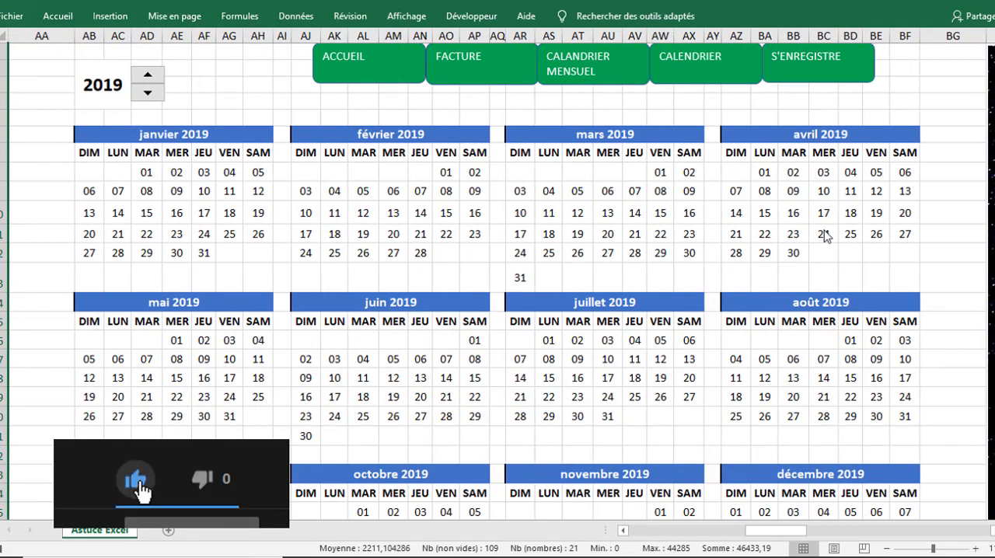
right_click(41, 35)
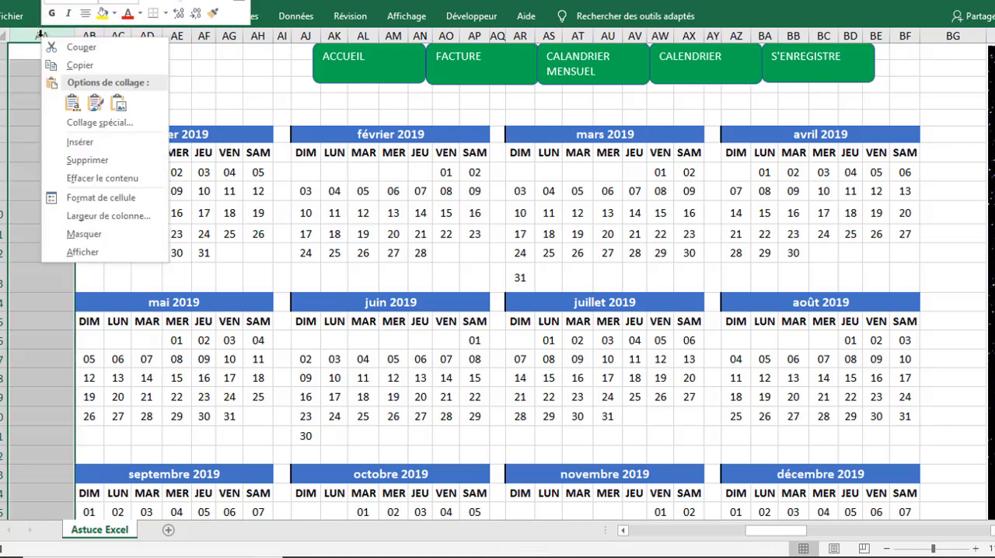
click(76, 232)
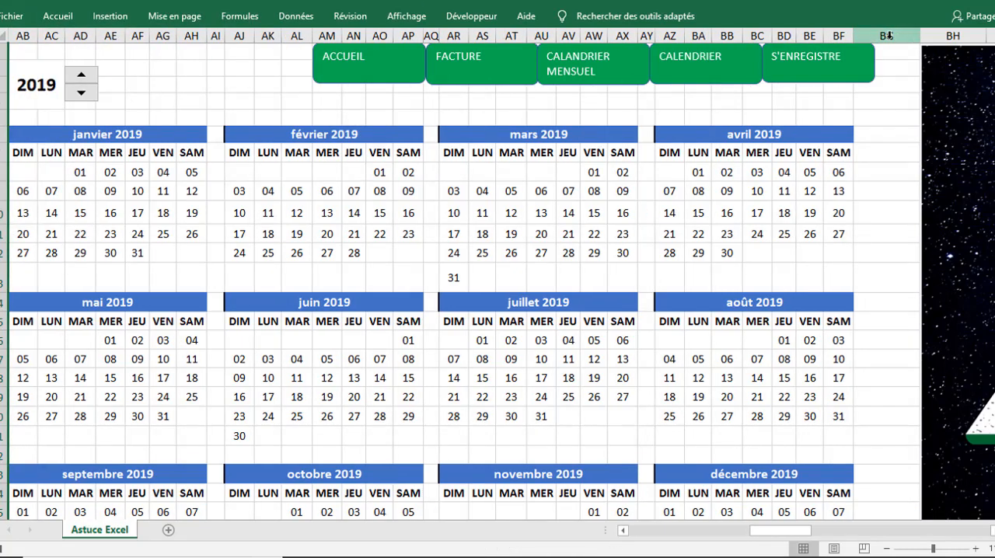
Step: Hide columns BG to BZ beside the yearly calendar and stop recording the yearly calendar macro
drag(887, 35, 796, 75)
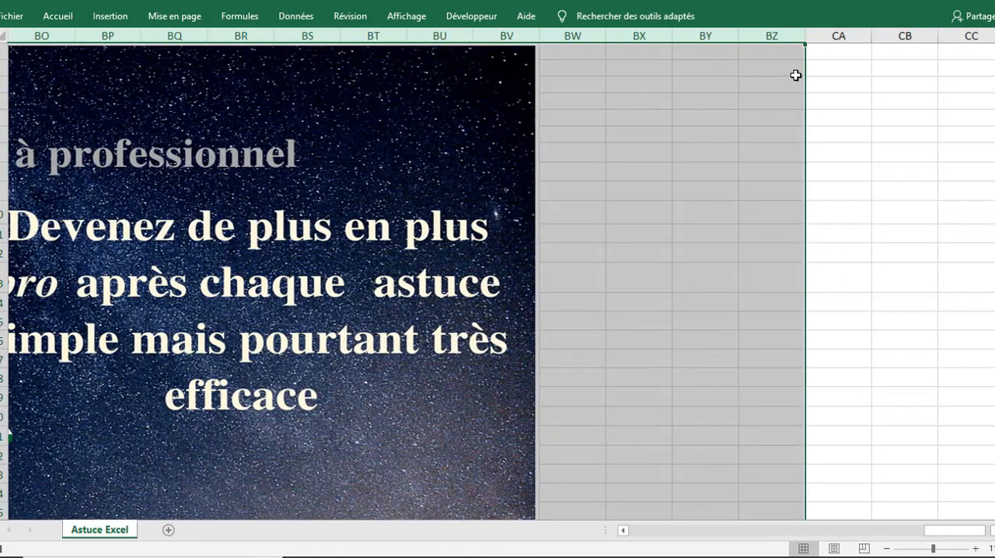
right_click(755, 31)
click(809, 228)
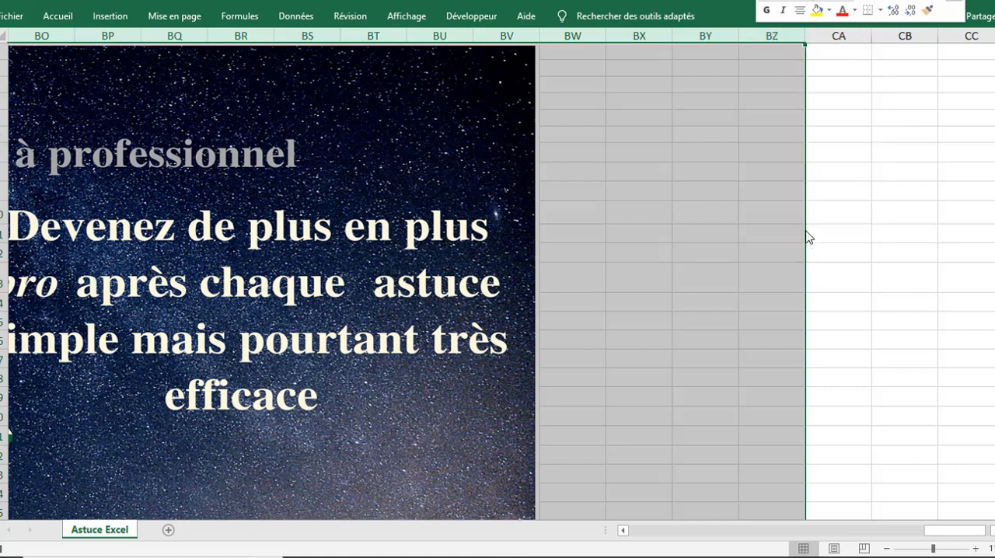
drag(797, 531, 627, 533)
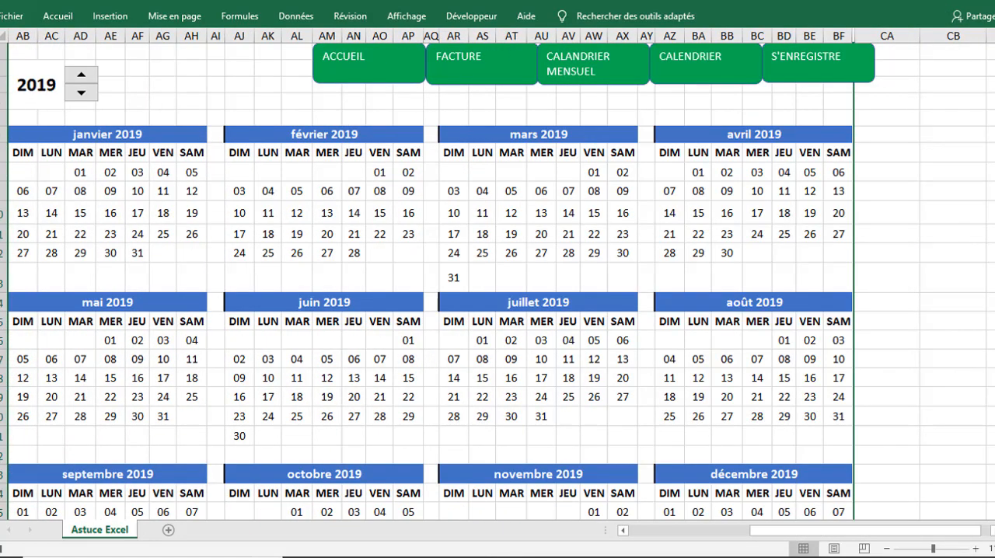
click(465, 15)
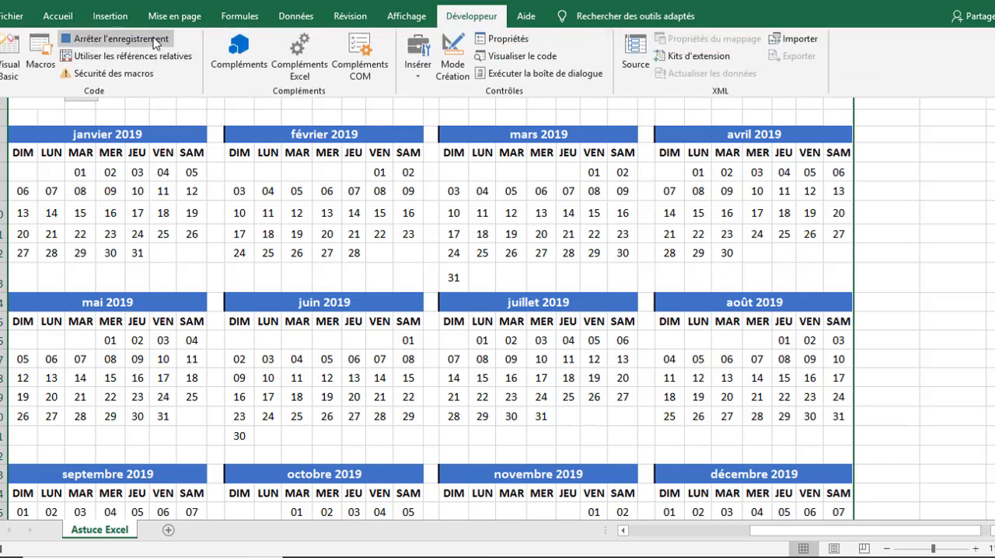
click(155, 41)
Step: Start recording a new macro named enregistrer in this workbook
click(155, 41)
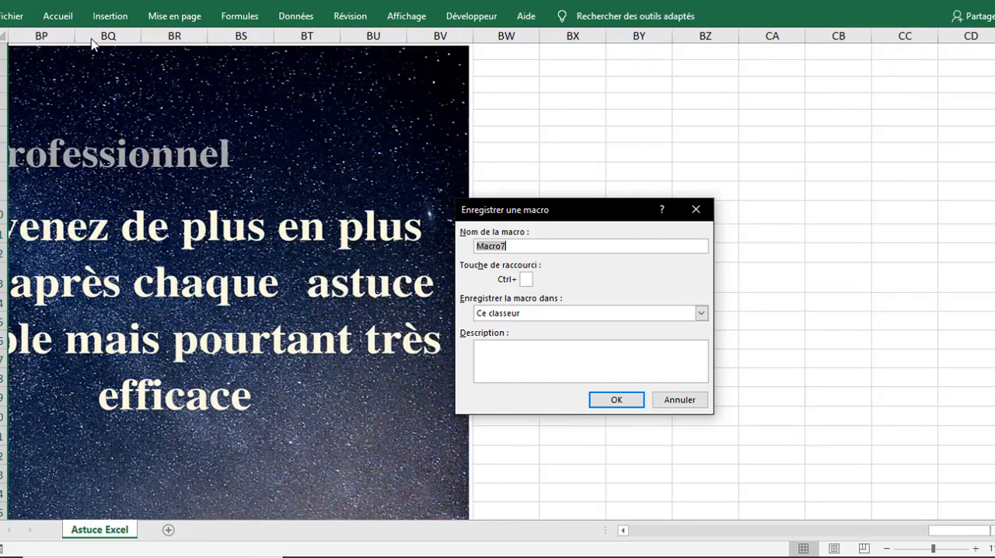
text(e)
text(nregistrer)
click(616, 400)
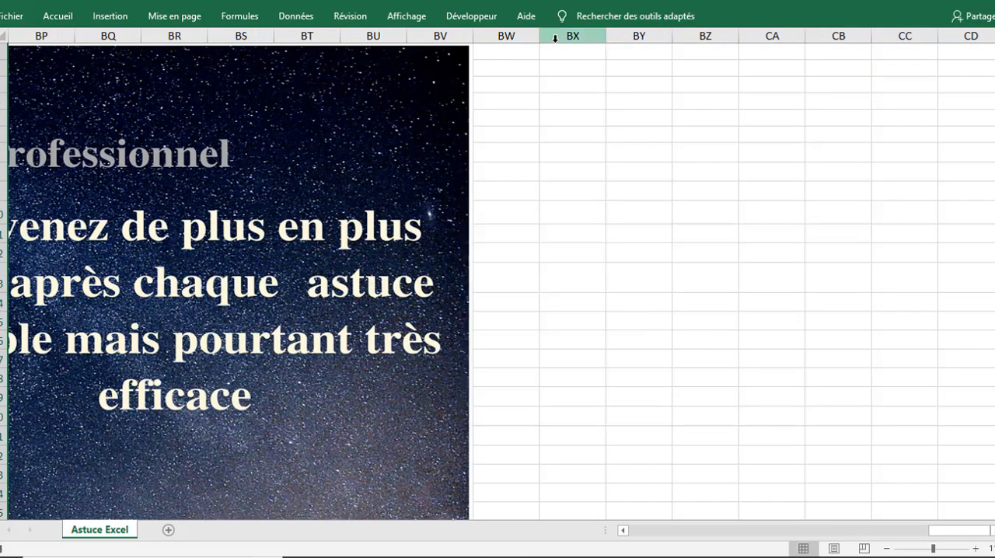
Step: Hide columns Z to BX, from beside the client form through the home picture
drag(555, 38, 419, 39)
right_click(418, 35)
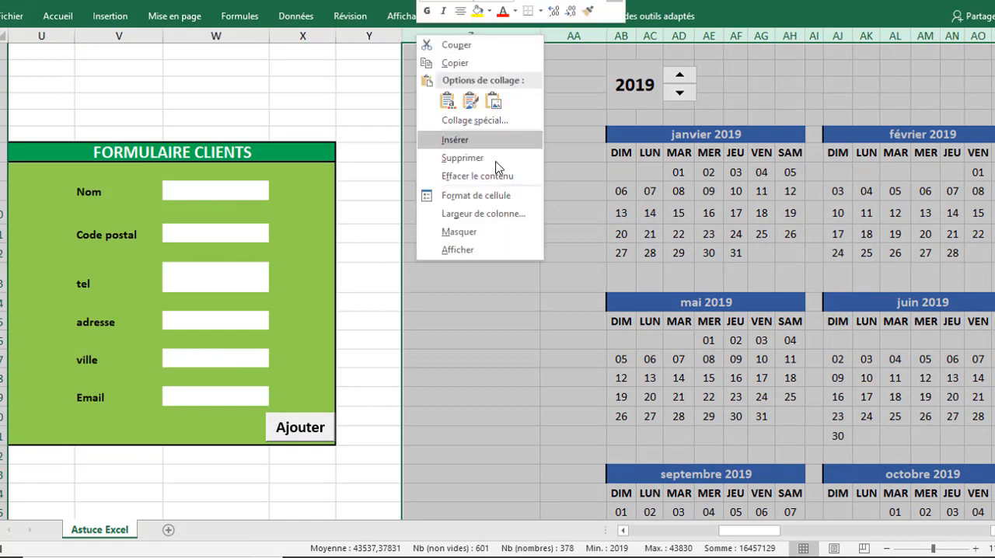
click(460, 232)
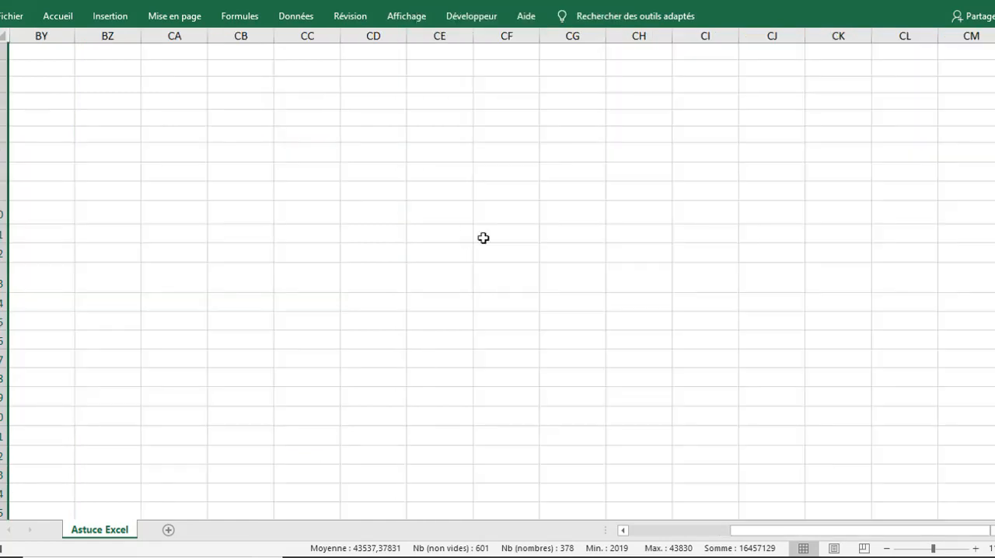
Step: Hide columns A to S, covering the monthly calendar and the invoice, so the view starts at the client form
drag(781, 531, 726, 534)
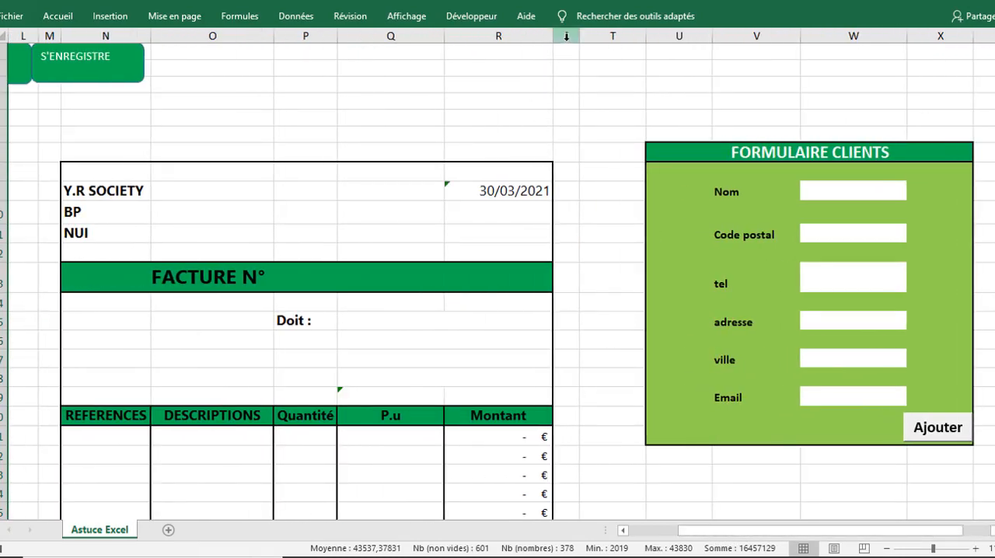
drag(566, 35, 9, 35)
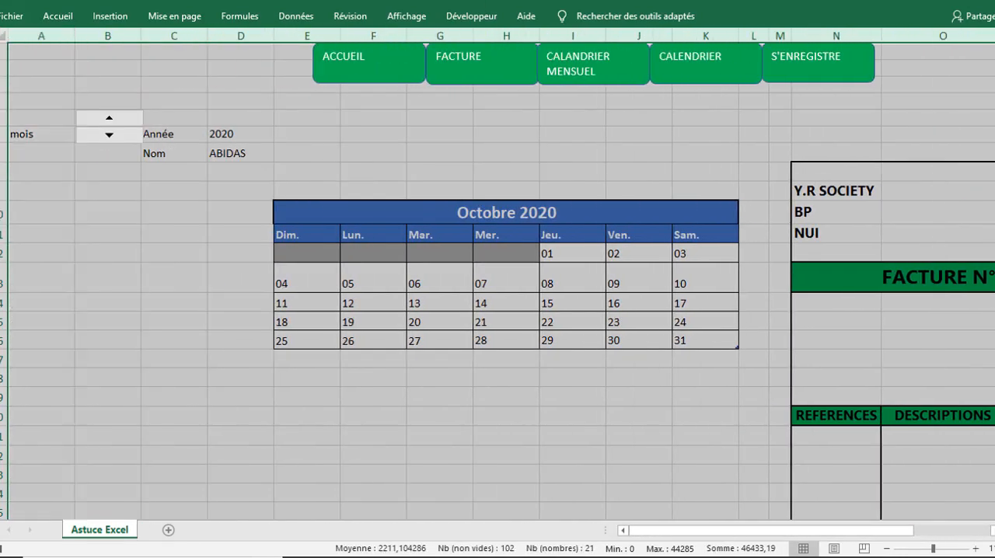
right_click(38, 36)
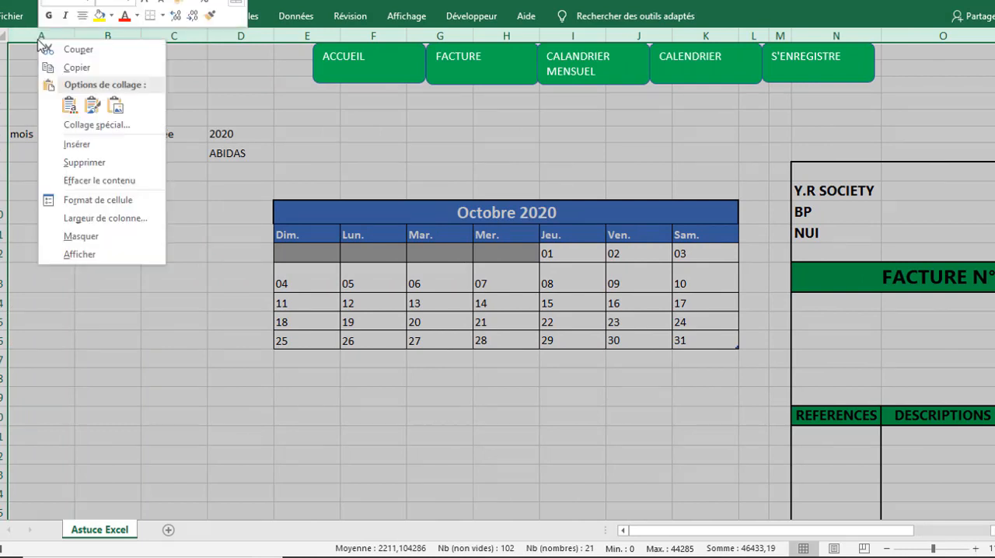
click(82, 237)
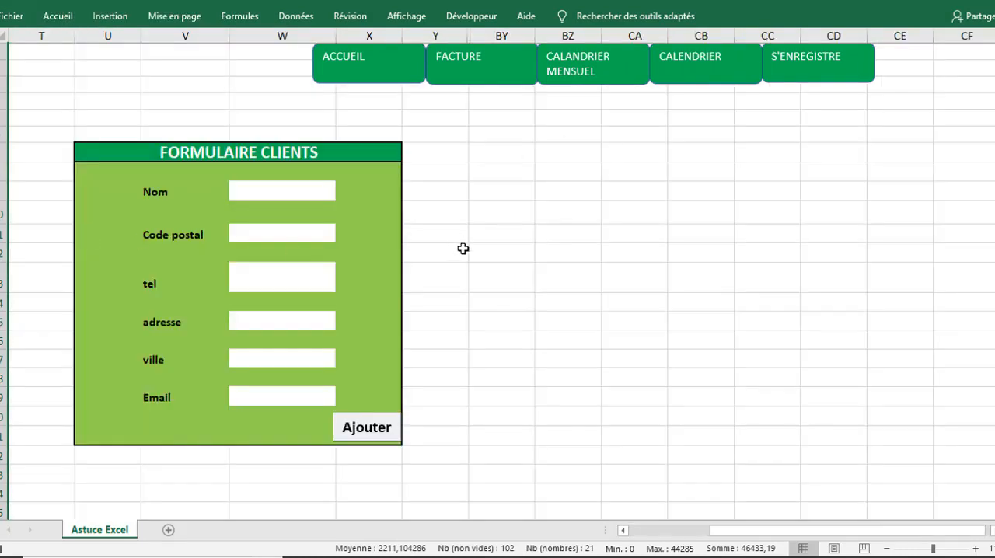
Step: Stop recording the enregistrer macro with the client form and the navigation bar in view
click(447, 15)
click(71, 39)
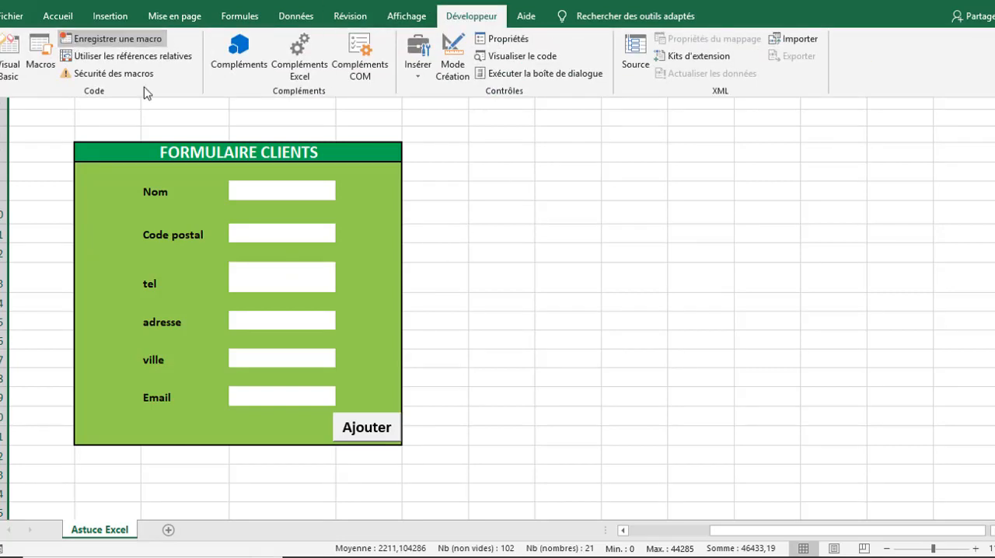
click(466, 158)
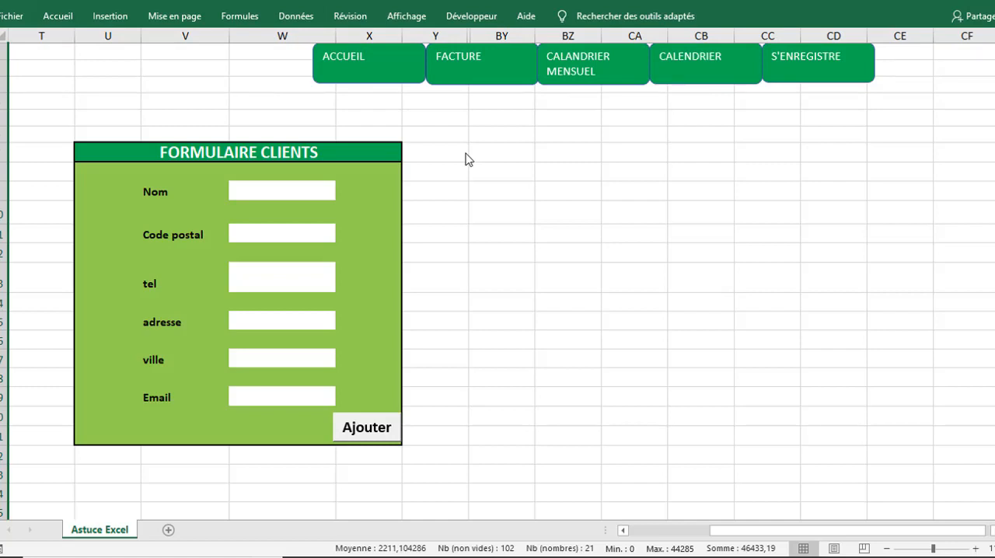
Step: Add the word ANNUEL to the CALENDRIER button so its label reads CALENDRIER ANNUEL
ctrl+click(686, 80)
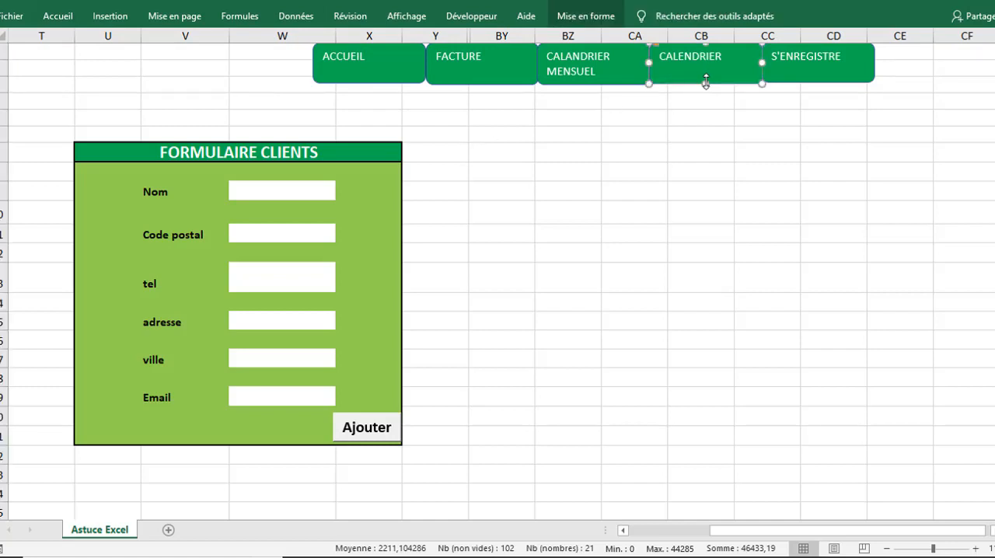
text(ANNUEL)
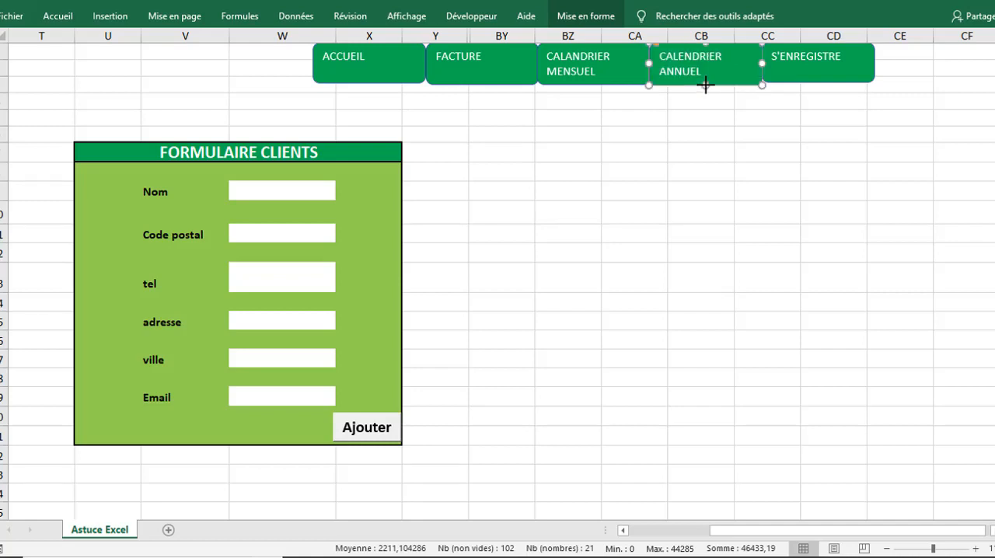
click(696, 96)
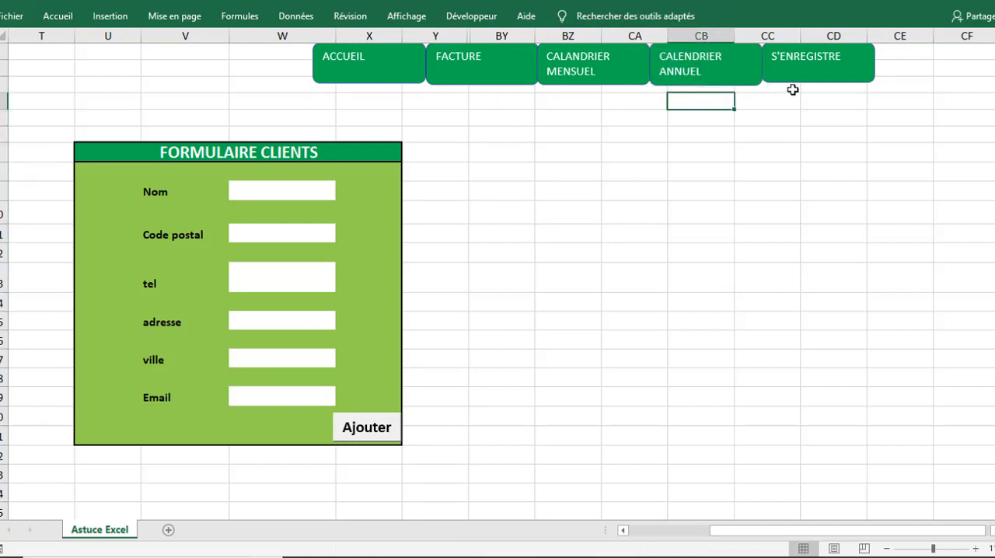
Step: Assign the ACC macro to the ACCUEIL button
right_click(373, 71)
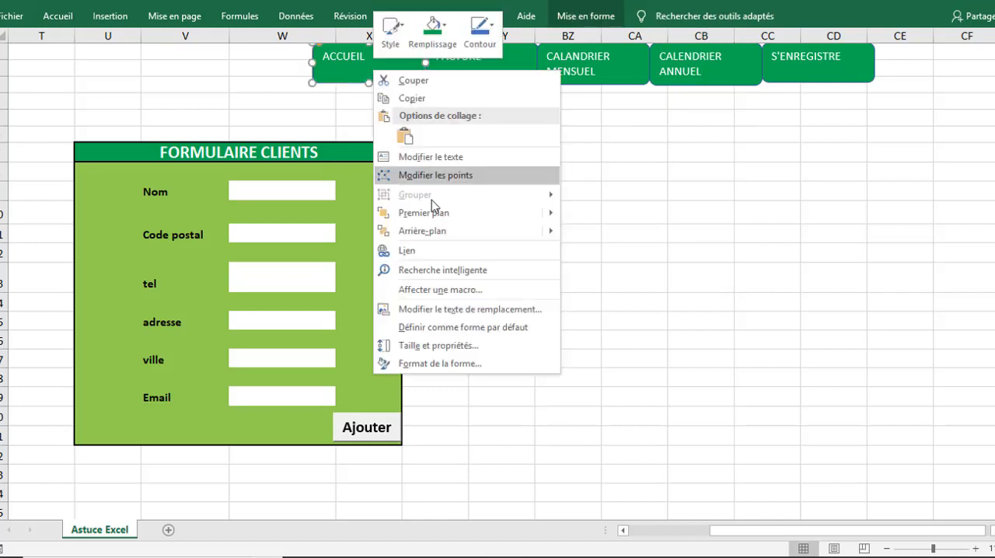
click(438, 289)
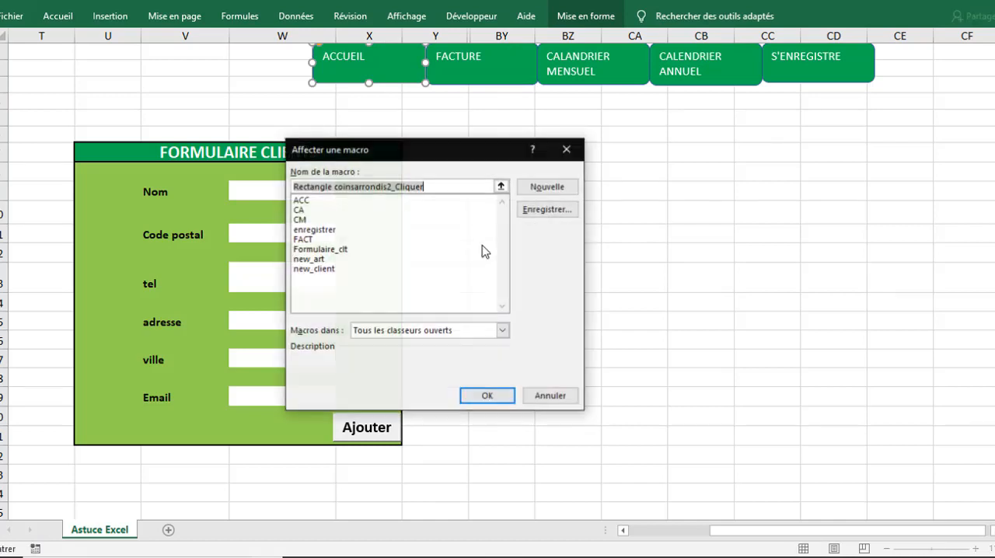
click(307, 202)
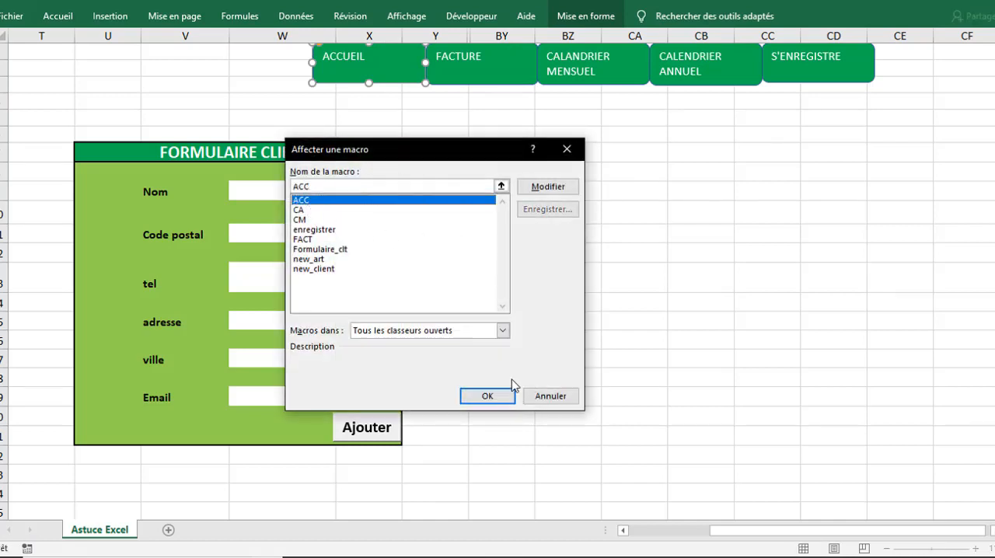
click(491, 397)
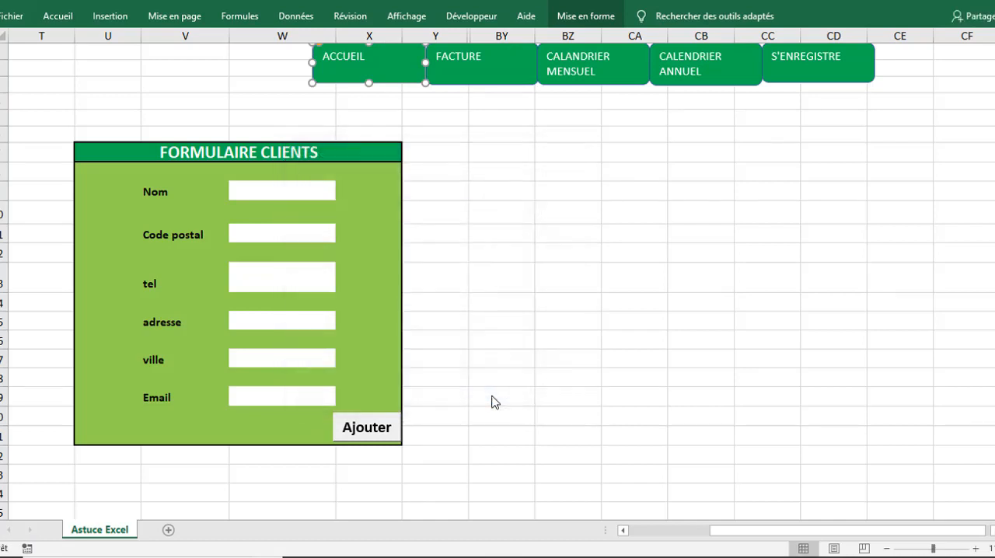
Step: Assign the FACT macro to the FACTURE button
right_click(482, 73)
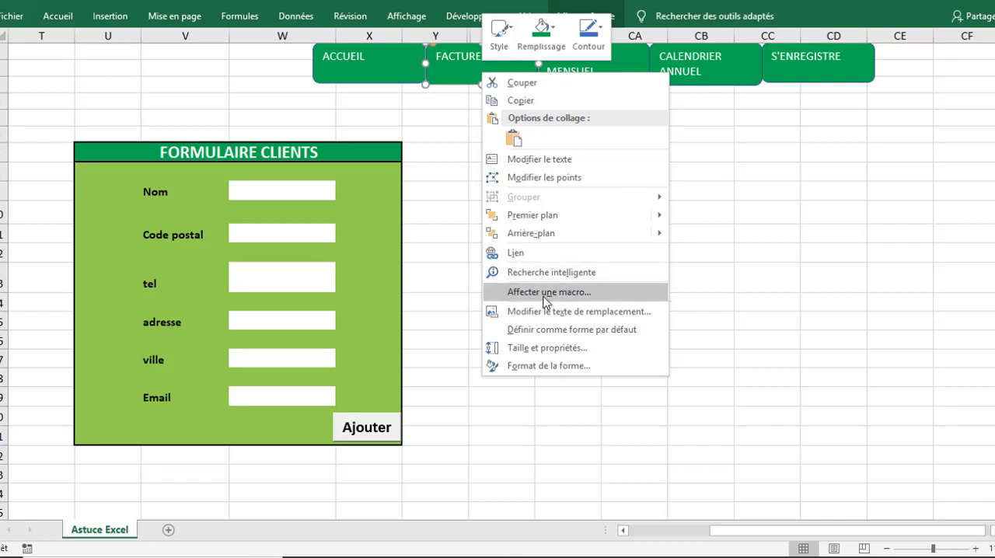
click(548, 294)
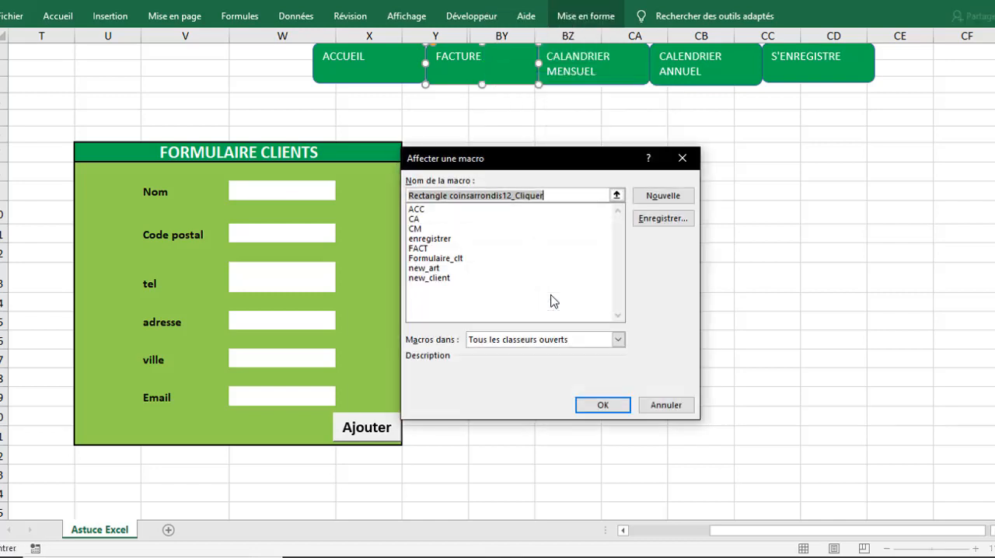
click(420, 249)
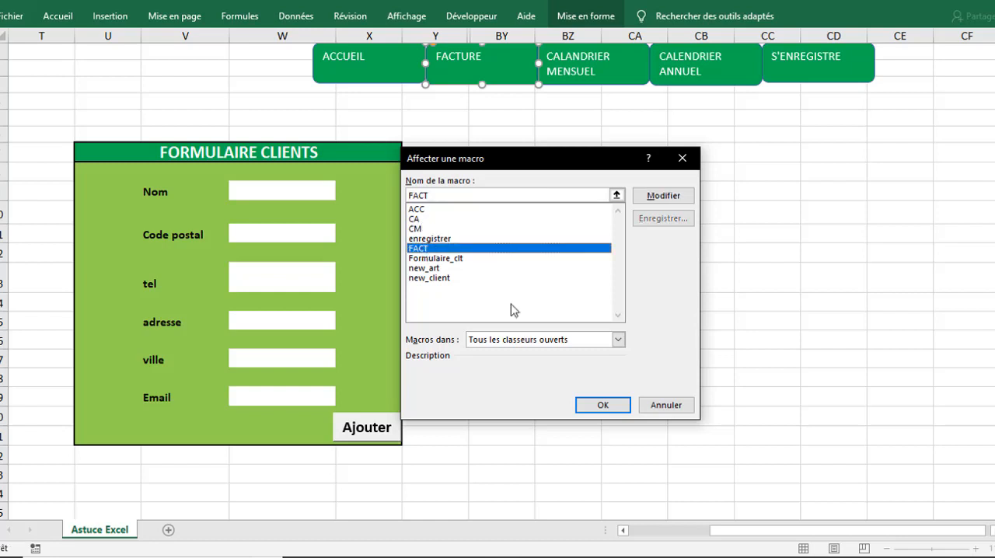
click(603, 405)
Step: Assign the CM macro to the CALANDRIER MENSUEL button
right_click(586, 73)
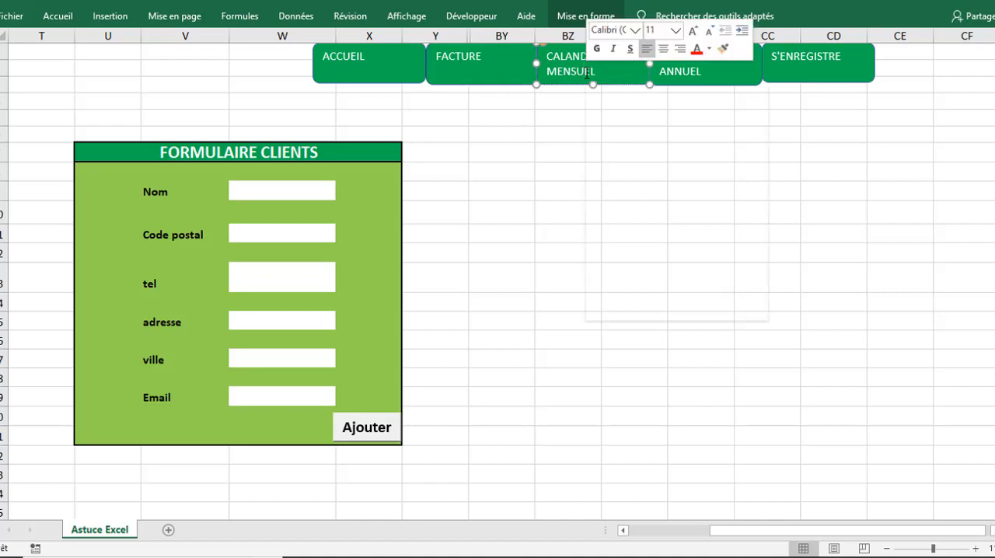
click(686, 274)
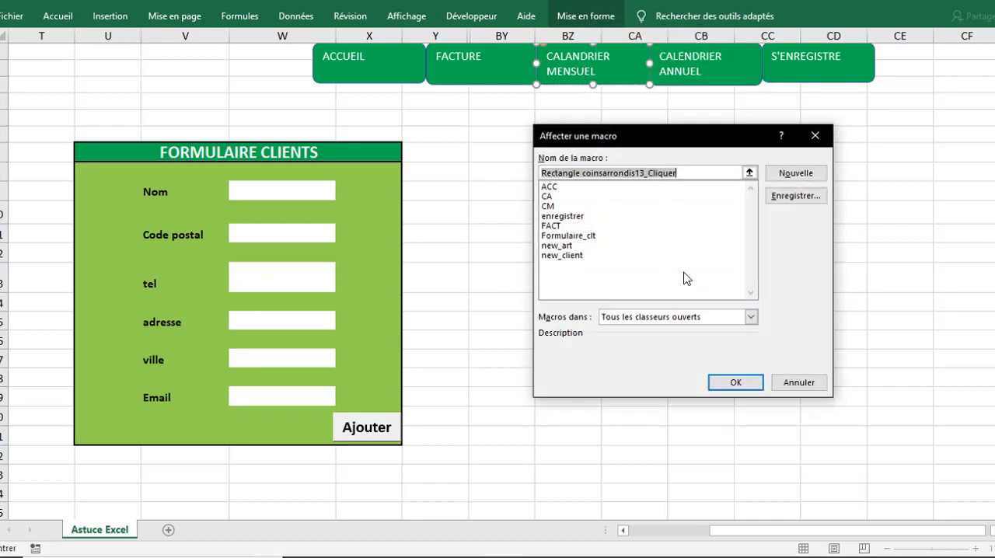
click(548, 206)
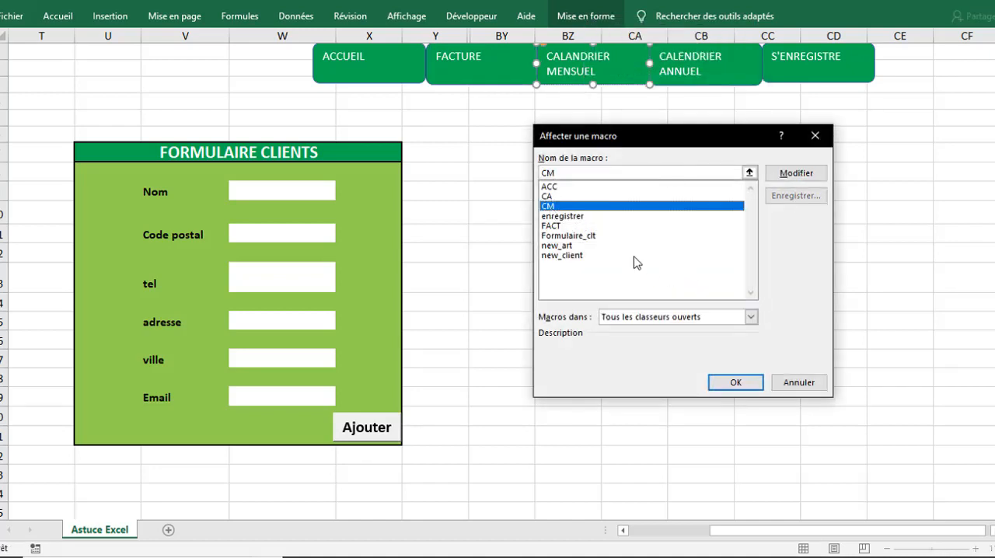
click(738, 381)
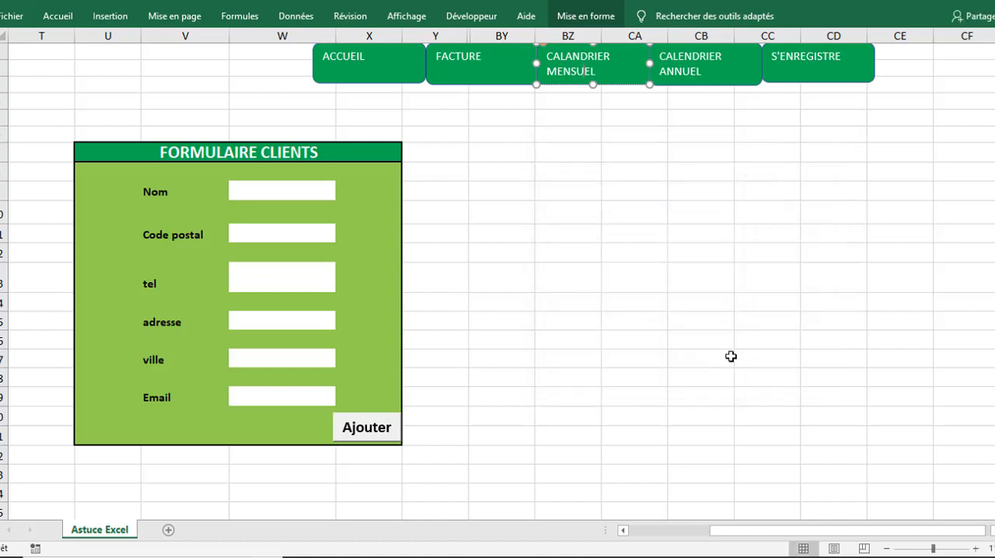
Step: Assign the CA macro to the CALENDRIER ANNUEL button
right_click(685, 58)
click(700, 255)
click(591, 189)
click(764, 369)
Step: Assign the enregistrer macro to the S'ENREGISTRE button and deselect it
right_click(794, 58)
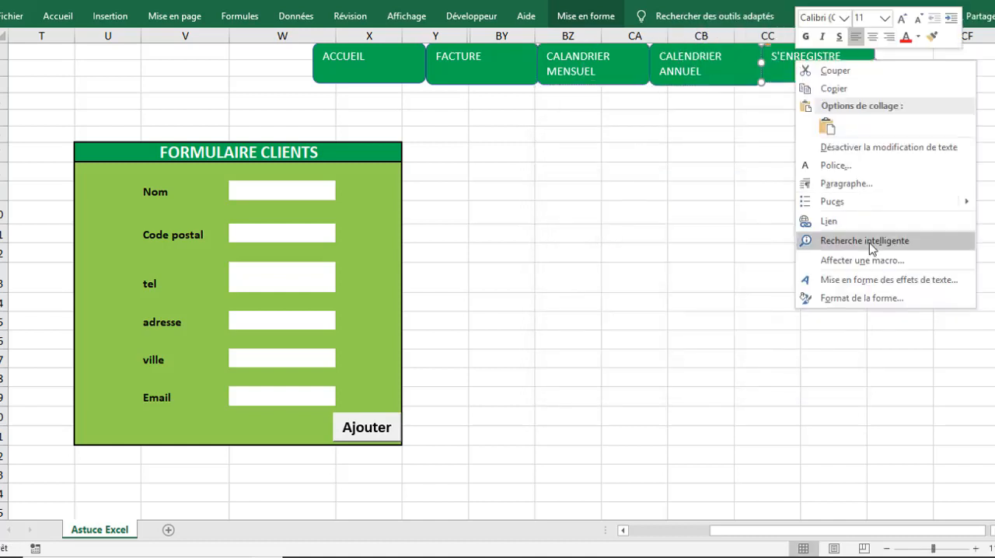
click(855, 256)
click(750, 203)
click(896, 366)
click(505, 207)
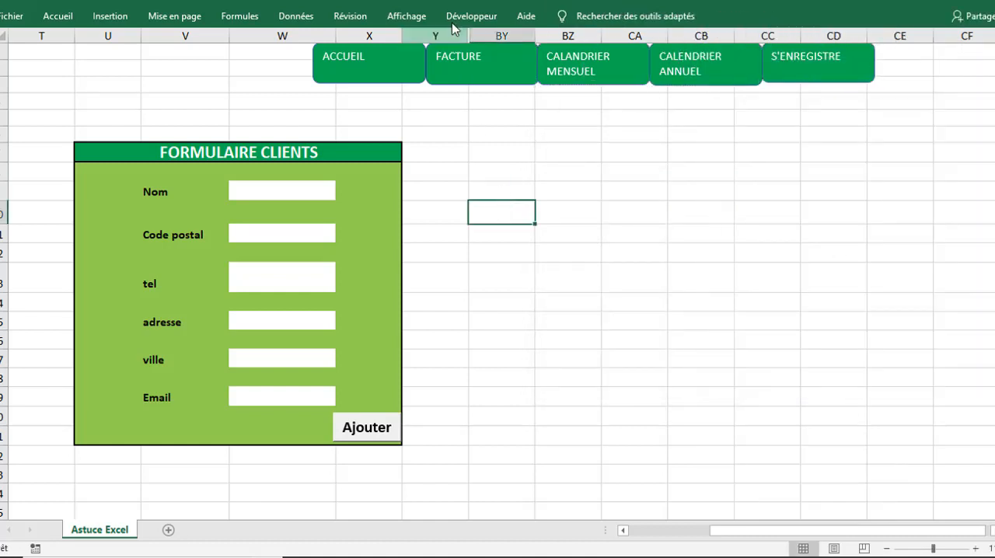
Step: Test the five navigation buttons in order, from ACCUEIL through S'ENREGISTRE
click(386, 64)
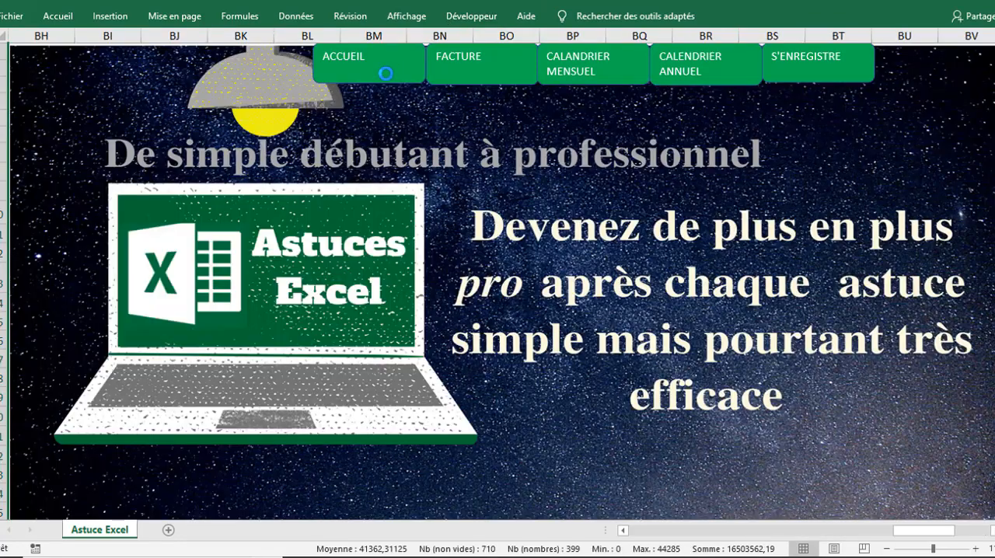
click(463, 70)
click(573, 65)
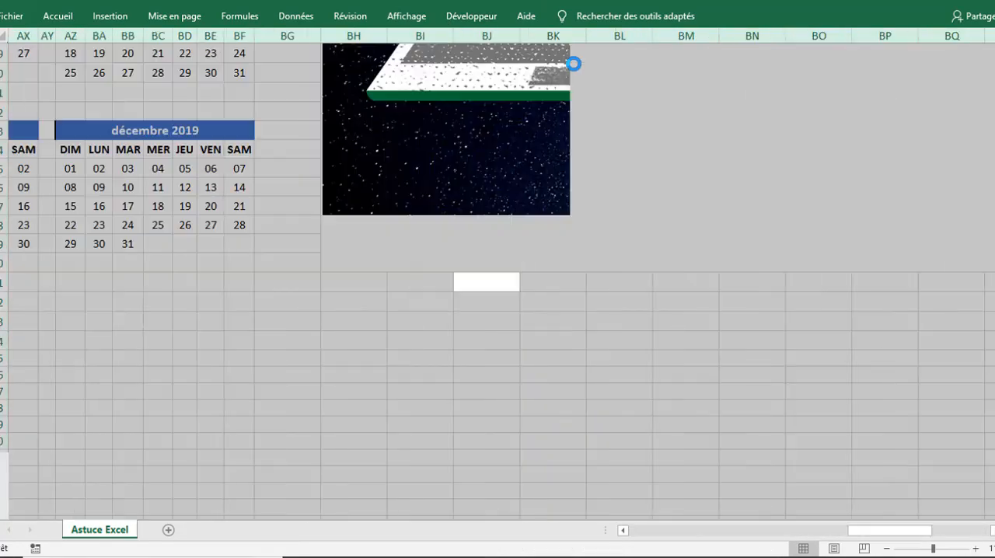
click(683, 64)
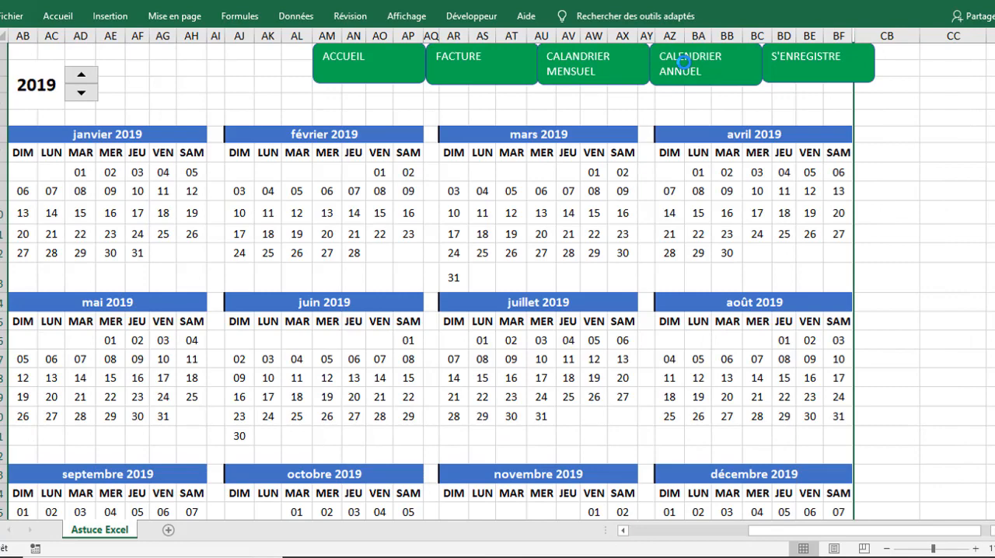
click(787, 66)
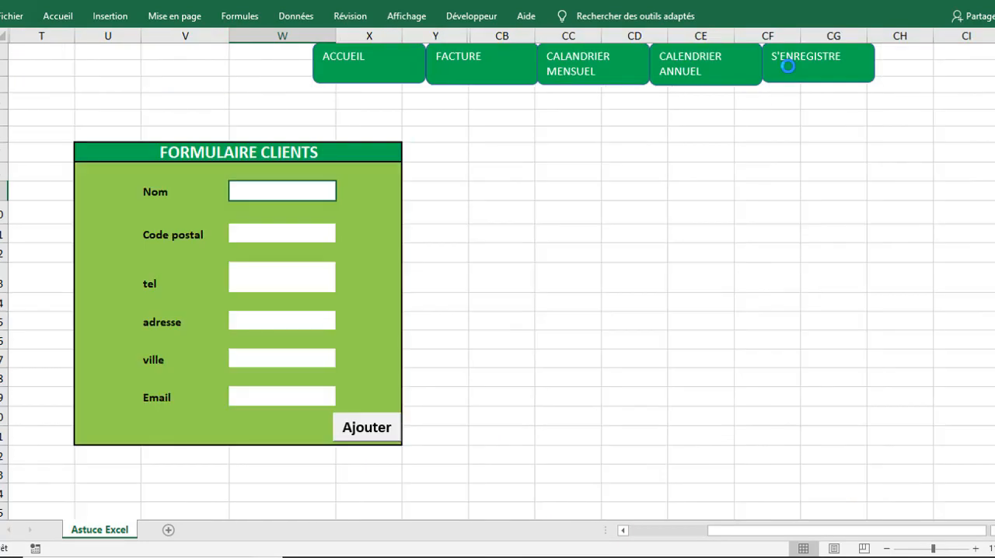
Step: Test the CALENDRIER ANNUEL, CALANDRIER MENSUEL and ACCUEIL buttons, ending on the home area
click(681, 76)
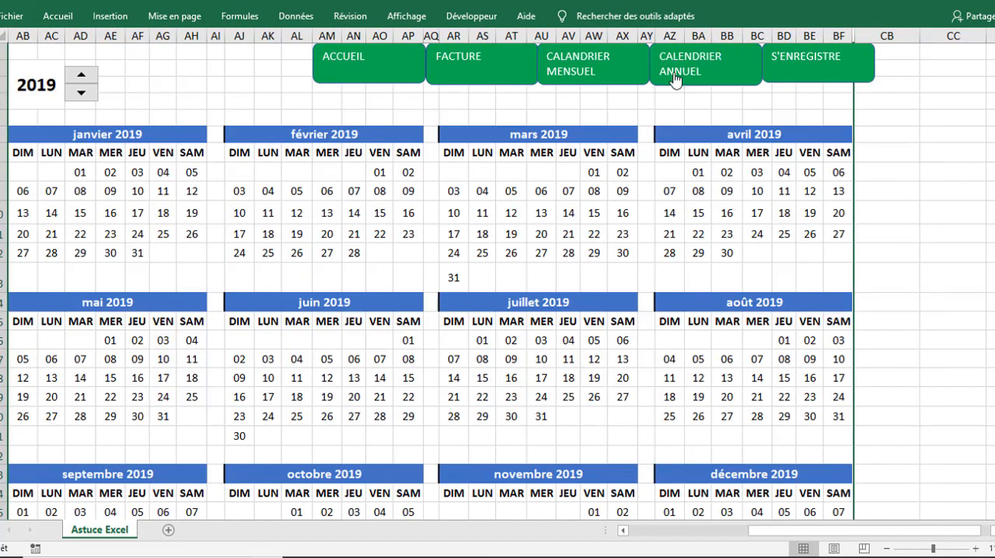
click(575, 81)
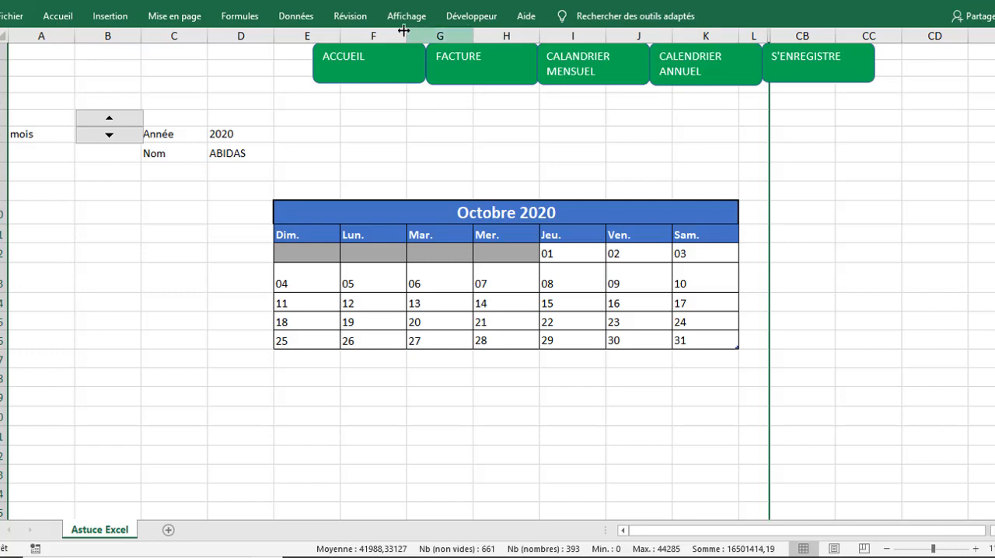
click(394, 69)
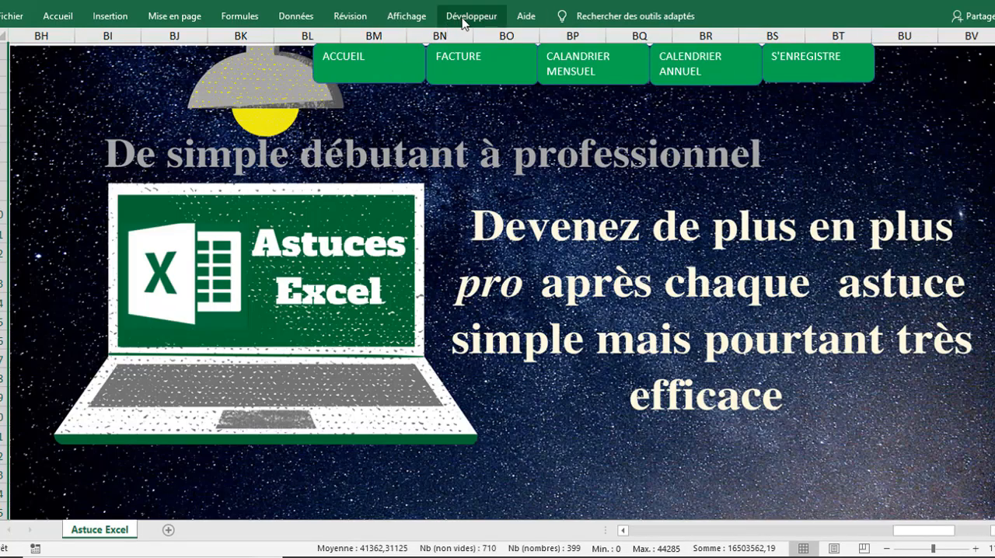
Step: Hide the sheet's row and column headings and its gridlines, leaving the ribbon collapsed
click(406, 17)
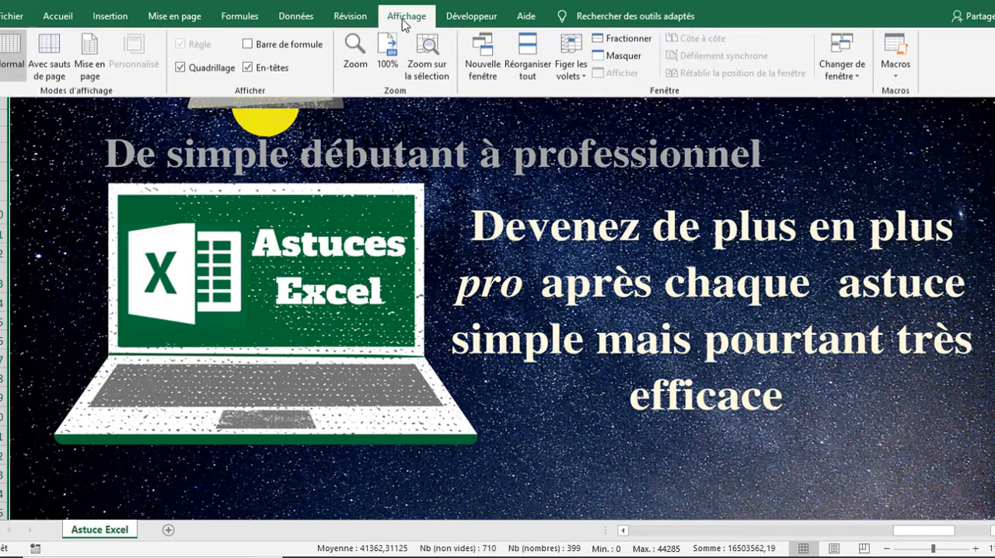
click(248, 69)
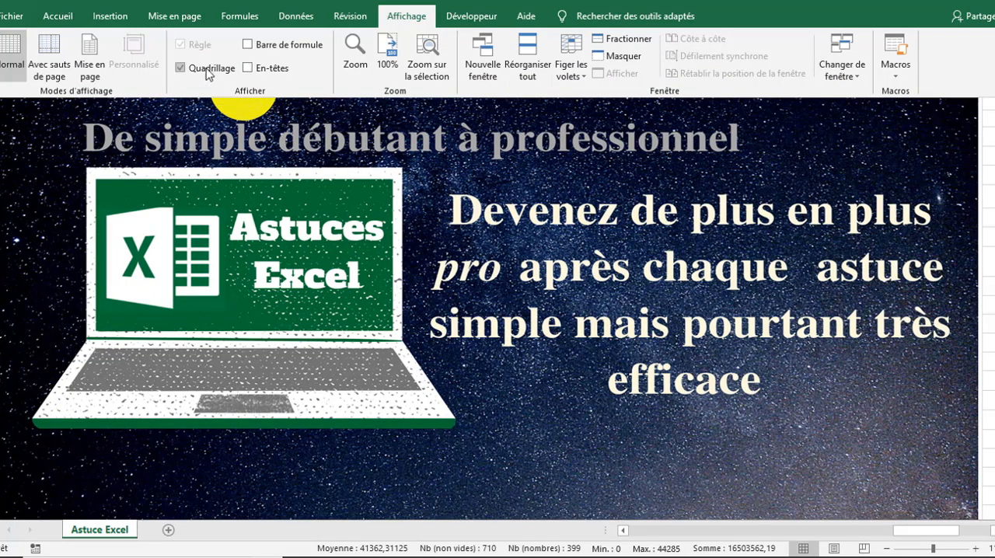
click(207, 72)
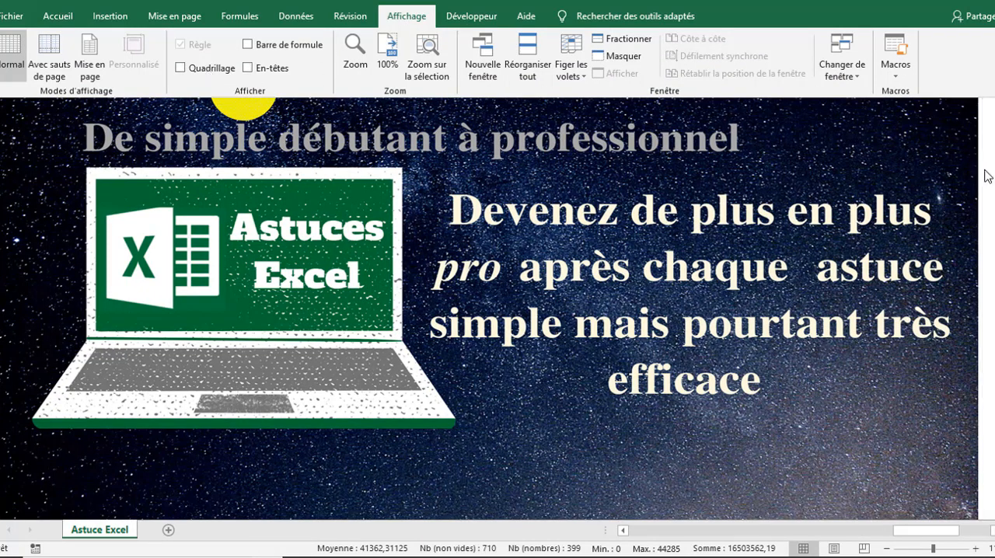
key(ctrl+F1)
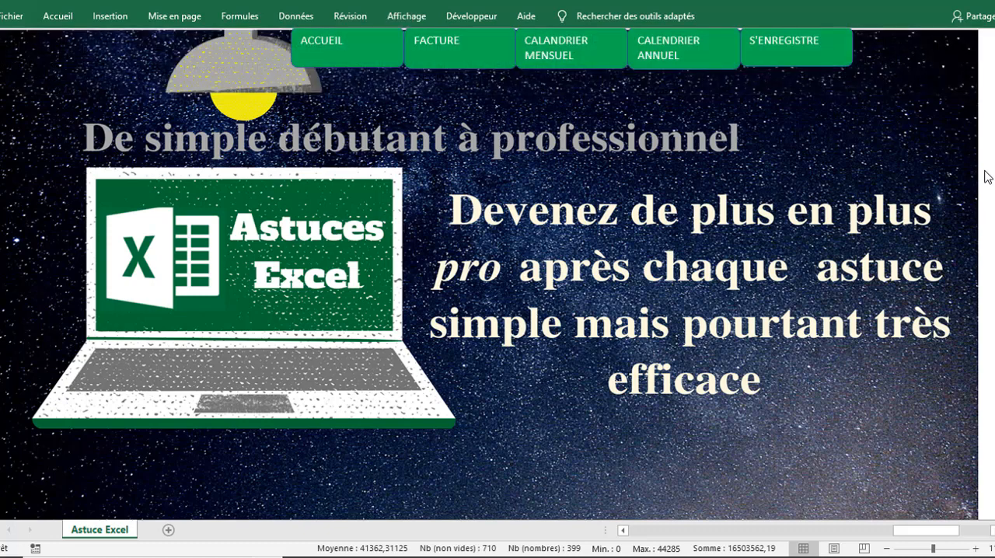
Step: Run all five navigation buttons on the cleaned-up sheet, from ACCUEIL to S'ENREGISTRE, deselecting cells in the calendar areas
click(327, 52)
click(432, 64)
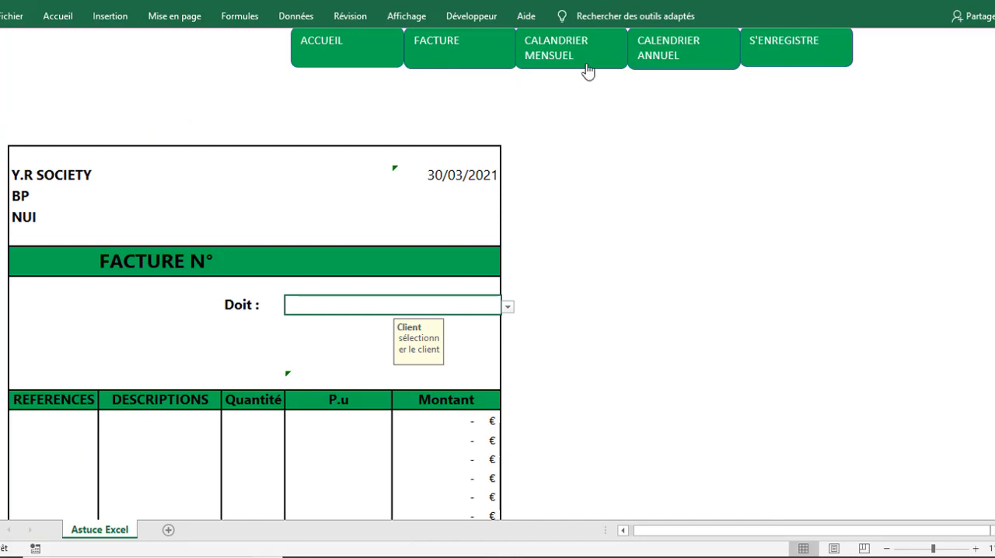
click(545, 63)
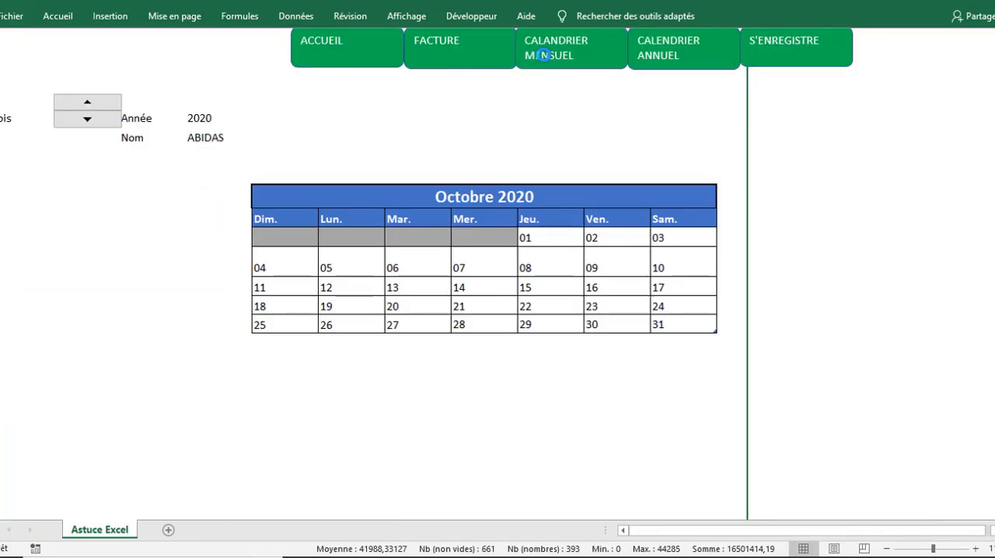
click(780, 151)
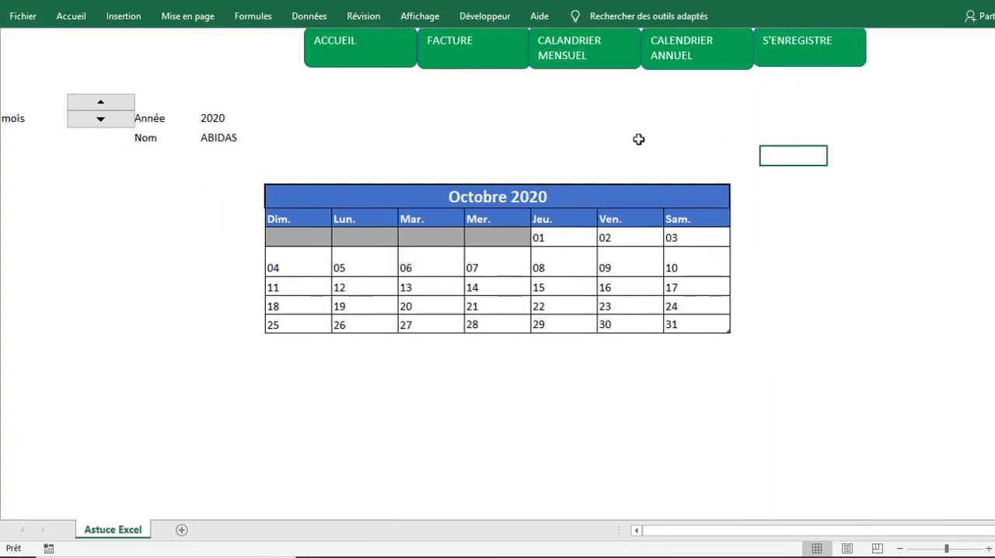
click(617, 142)
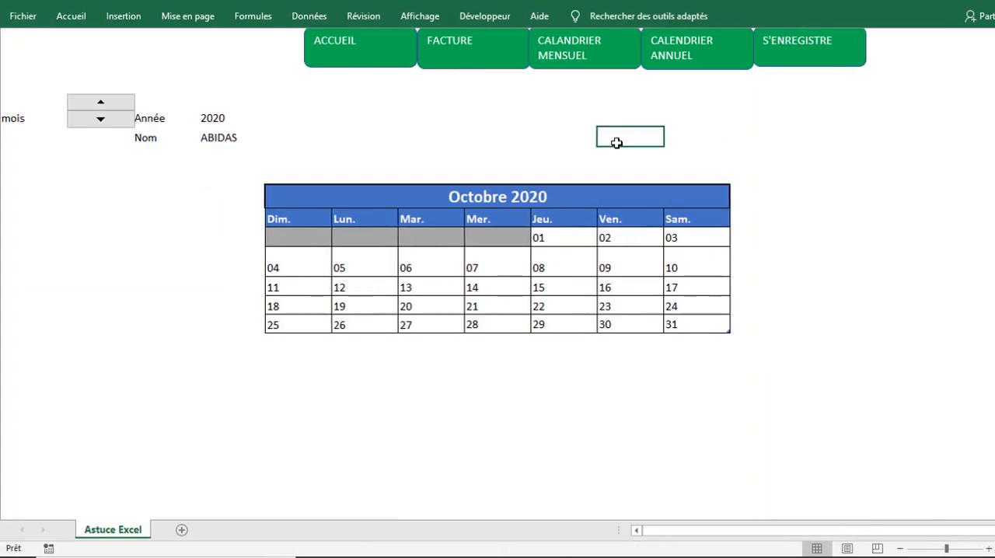
click(678, 43)
click(689, 73)
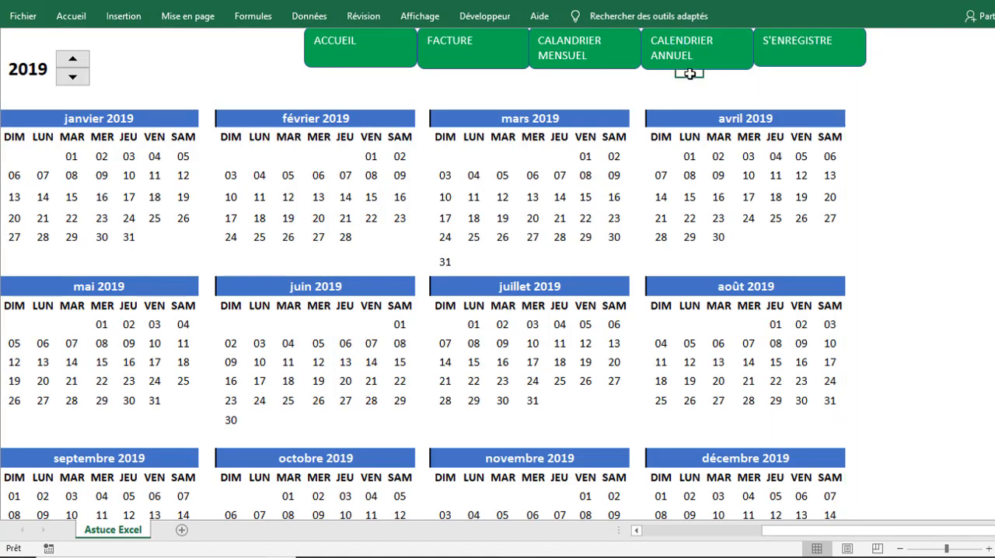
click(790, 54)
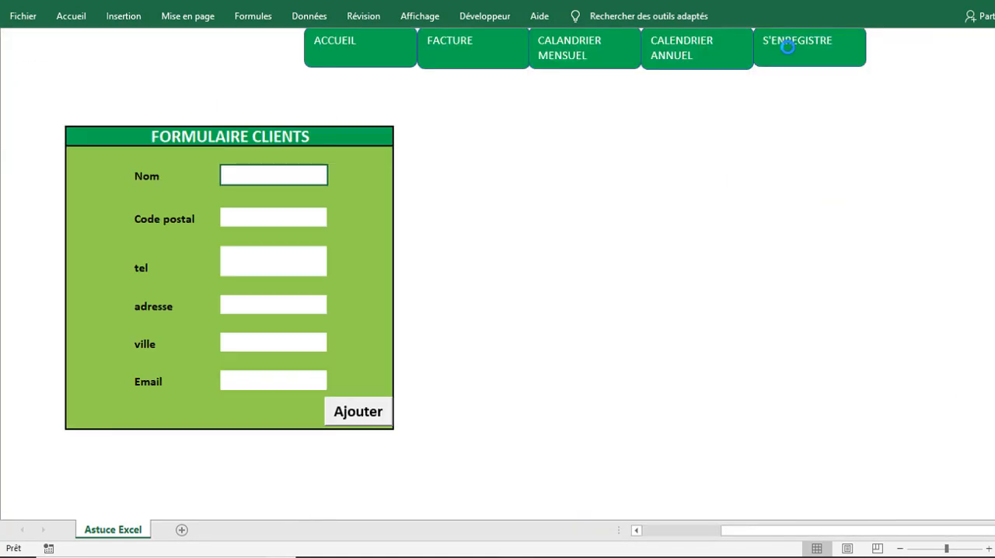
click(591, 145)
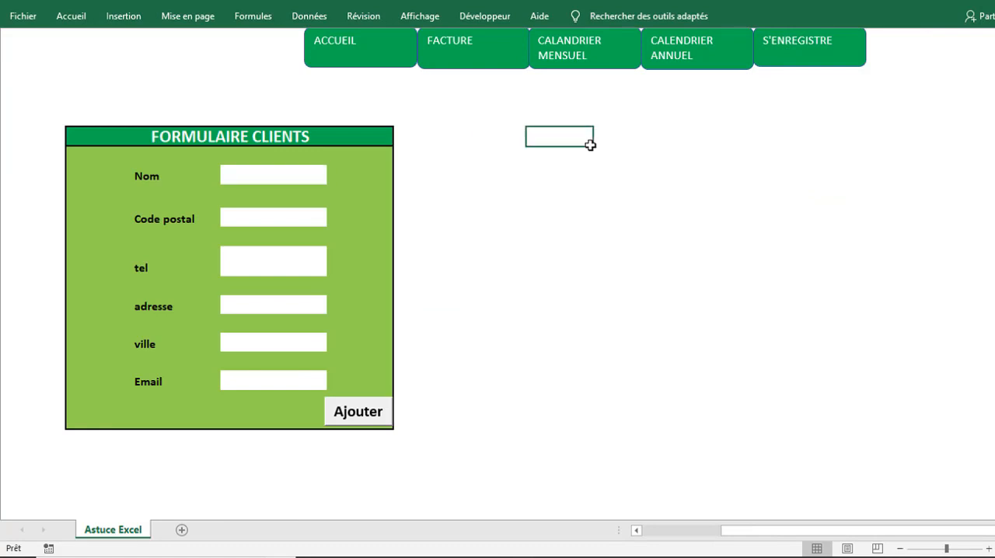
click(239, 178)
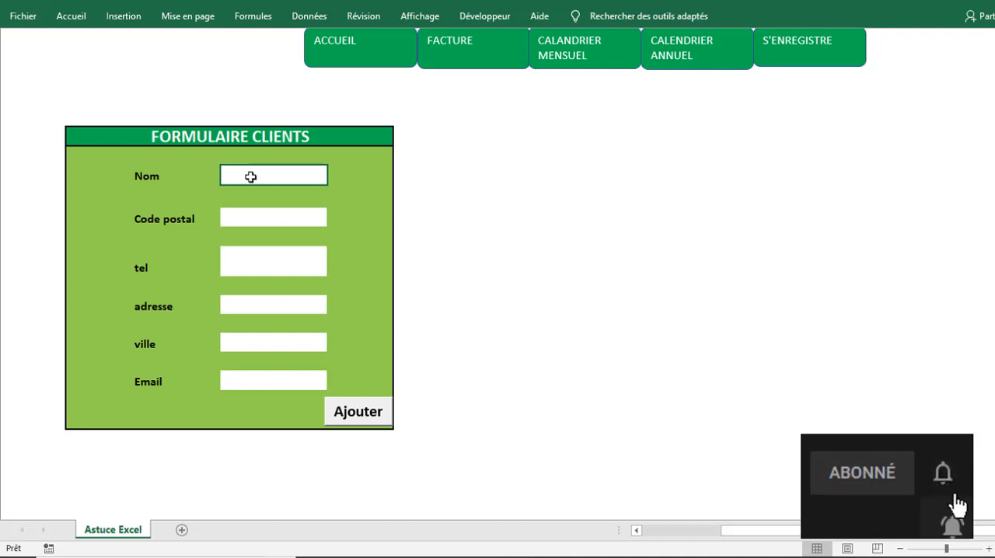
click(544, 122)
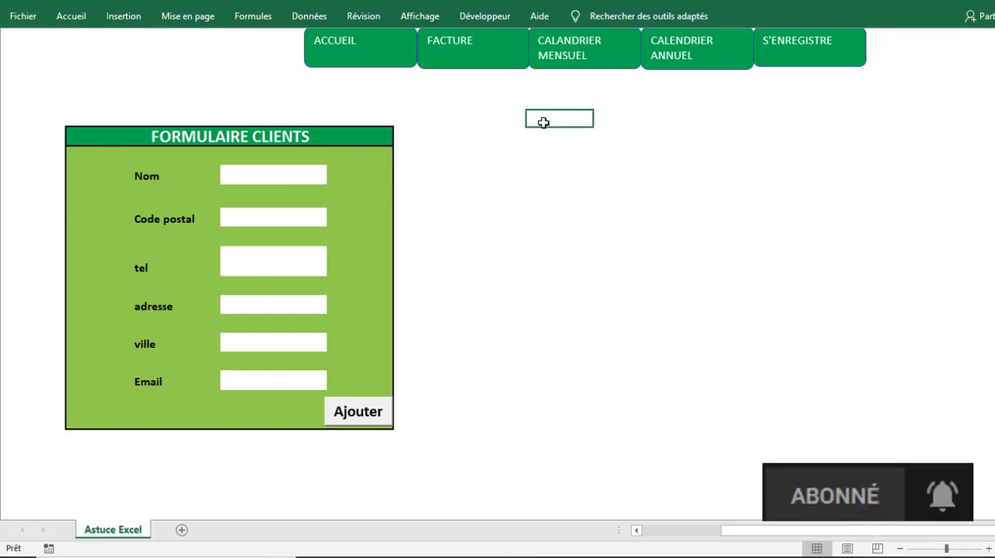
click(542, 154)
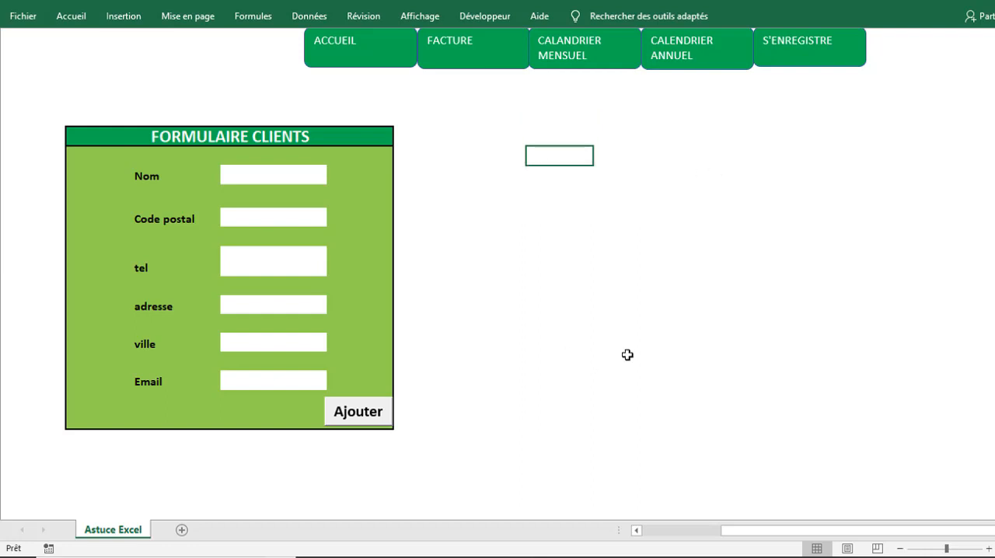